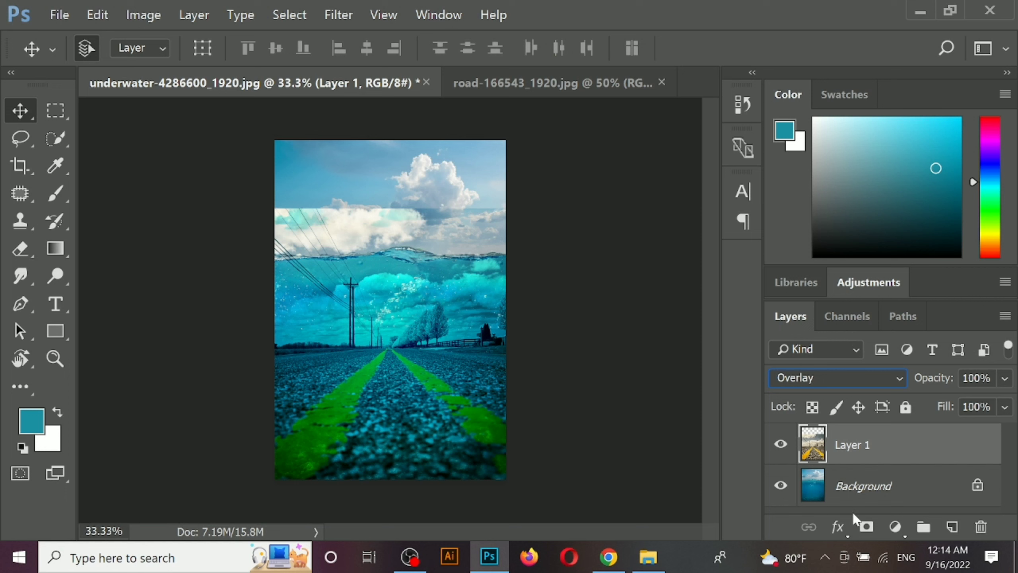
Step: Add a layer mask to Layer 1 and paint black along its hard upper edge with a size 300 brush at 55% opacity
left_click(865, 527)
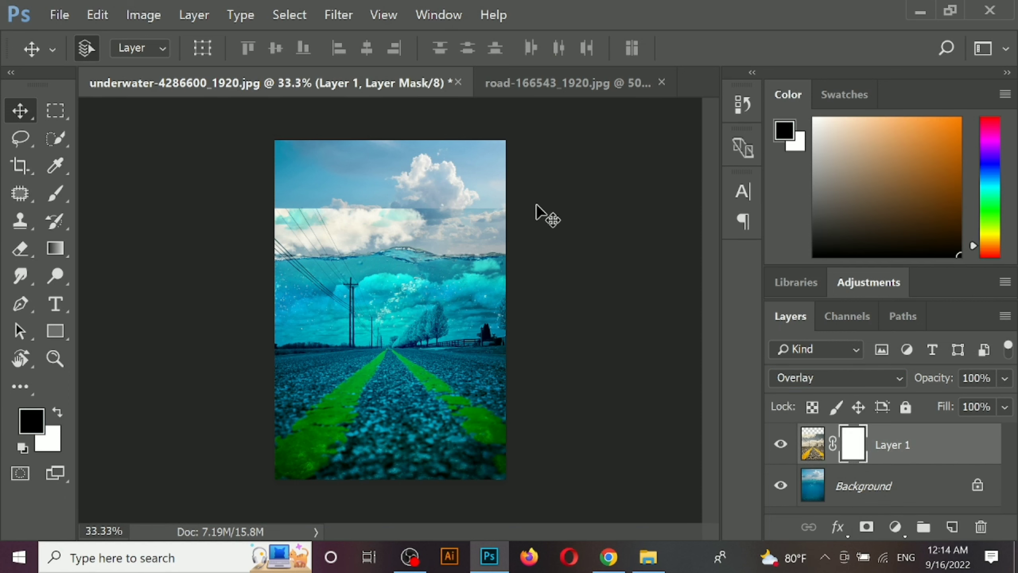
key("b")
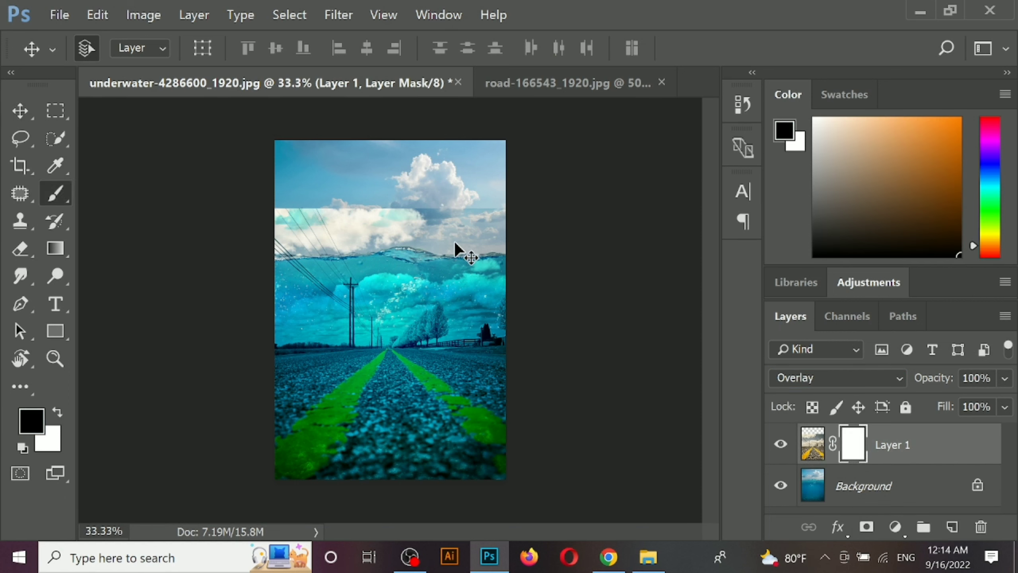
key("bracketleft")
key("bracketleft")
key("bracketleft")
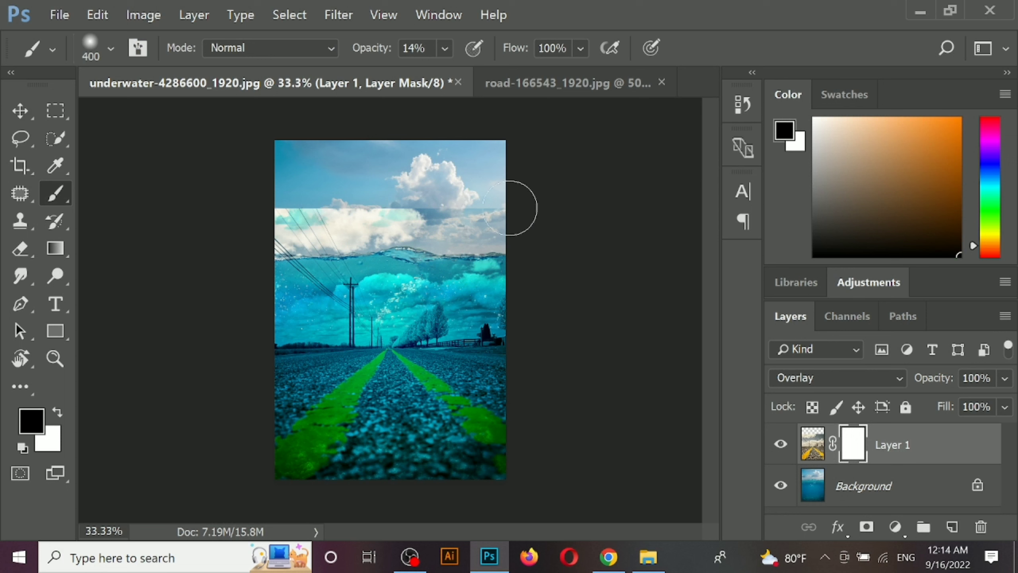
left_click(445, 48)
left_click_drag(443, 74, 481, 76)
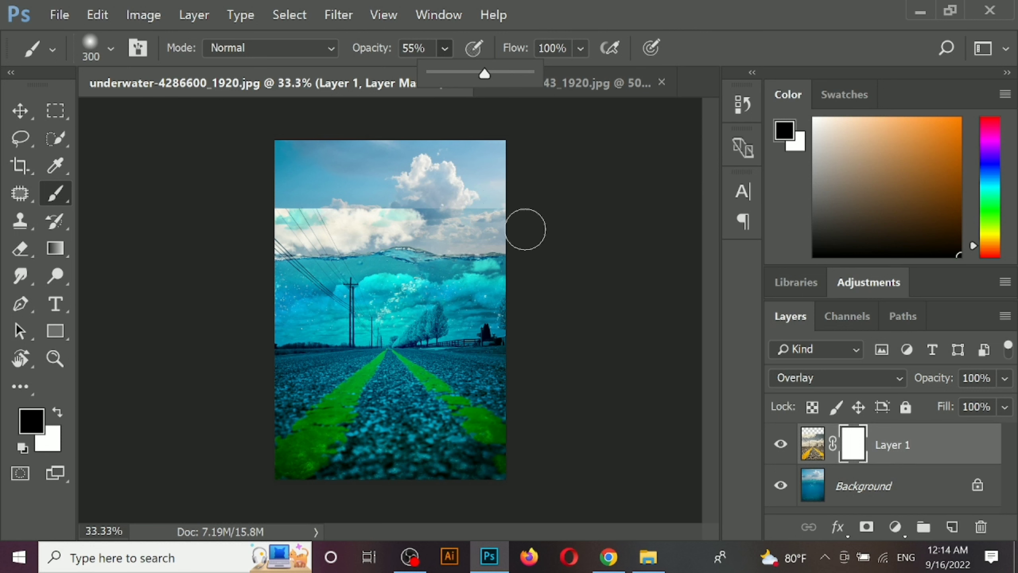
left_click(503, 224)
mouse_move(461, 213)
left_mouse_down()
mouse_move(391, 211)
mouse_move(254, 213)
mouse_move(380, 195)
left_mouse_up()
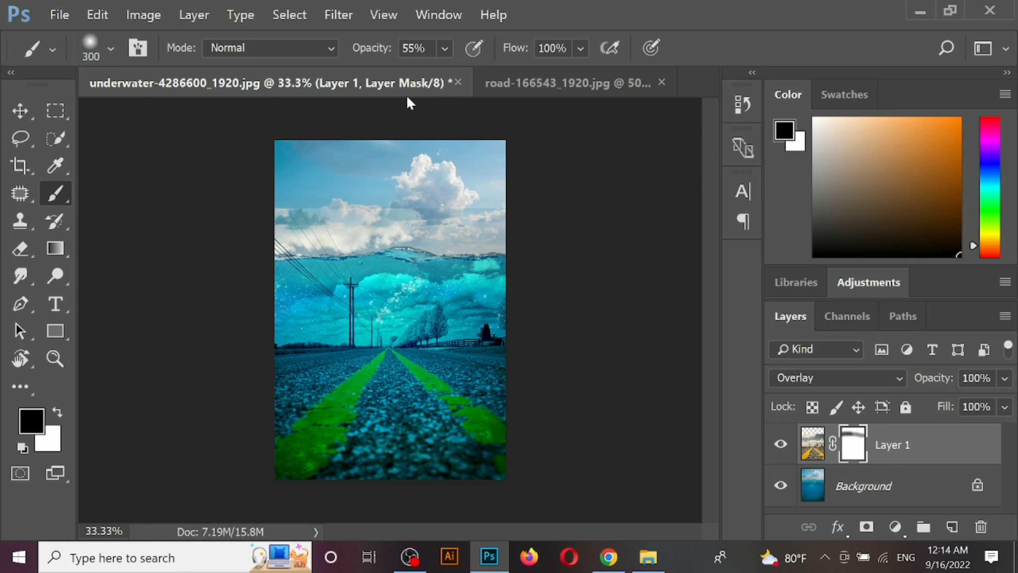
Step: Raise the brush opacity to 92% and mask out the road photo's remaining clouds and power lines above the waterline
left_click(445, 48)
left_click_drag(445, 73, 476, 78)
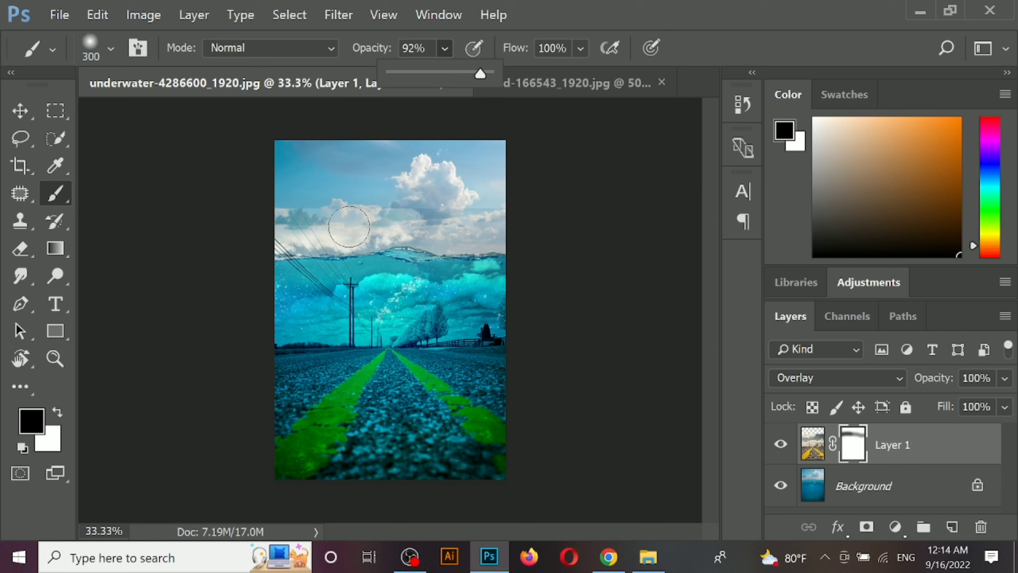
left_click(349, 227)
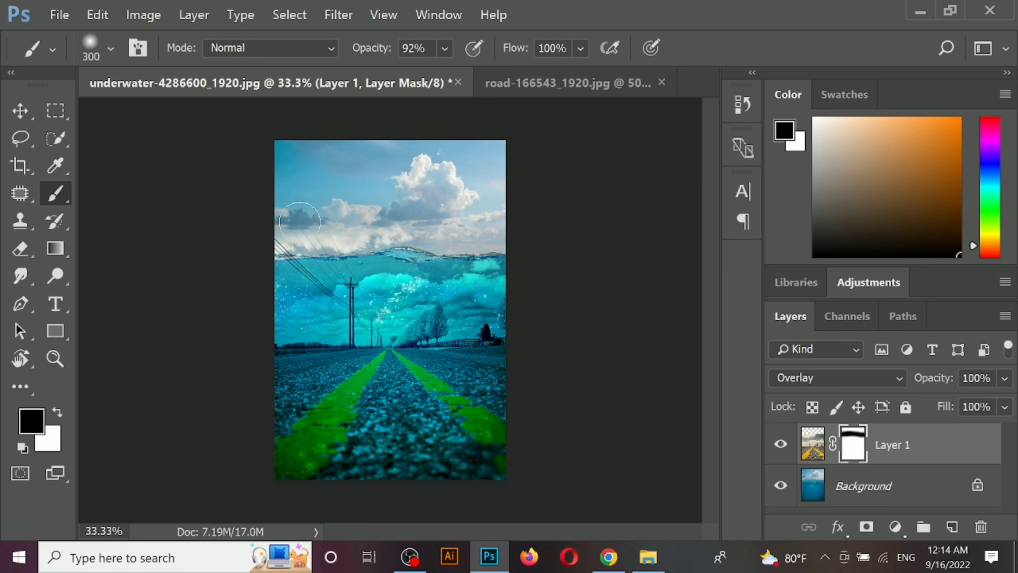
left_click_drag(296, 226, 357, 236)
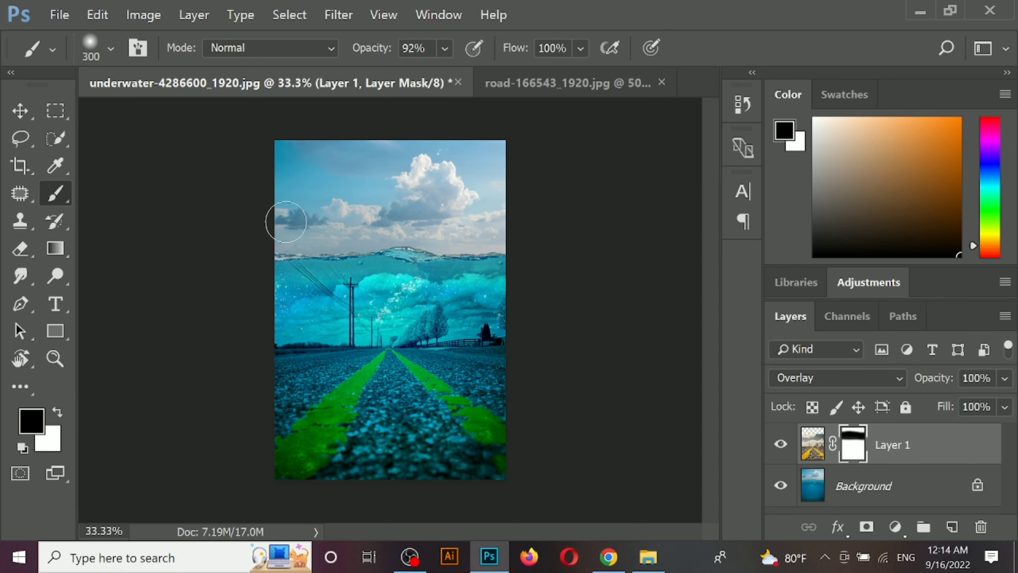
mouse_move(430, 242)
left_mouse_down()
mouse_move(536, 255)
mouse_move(568, 300)
left_mouse_up()
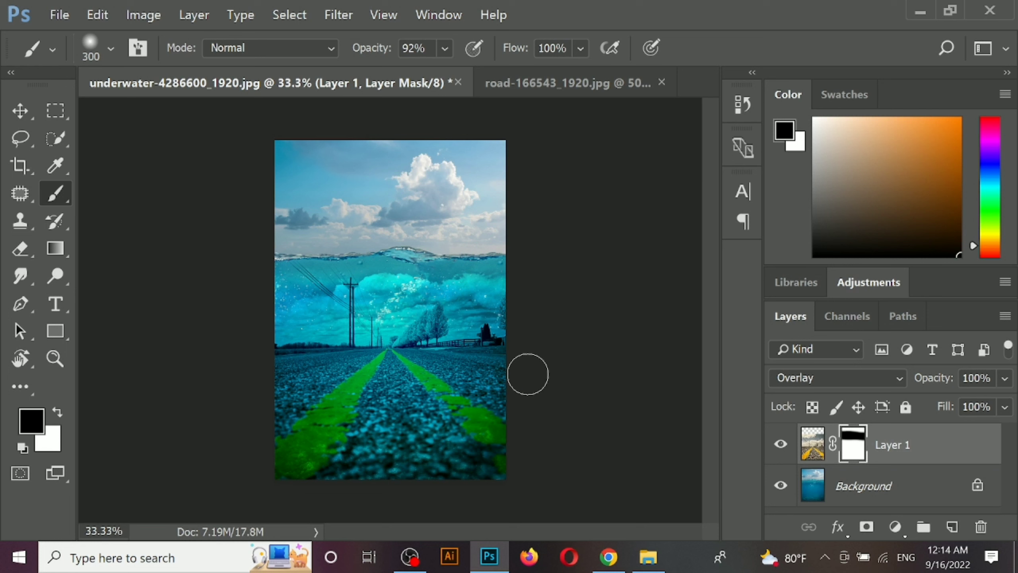
Step: Shift the road layer horizontally to the right until its X position is 708.50 px and apply the transform
key("ctrl+t")
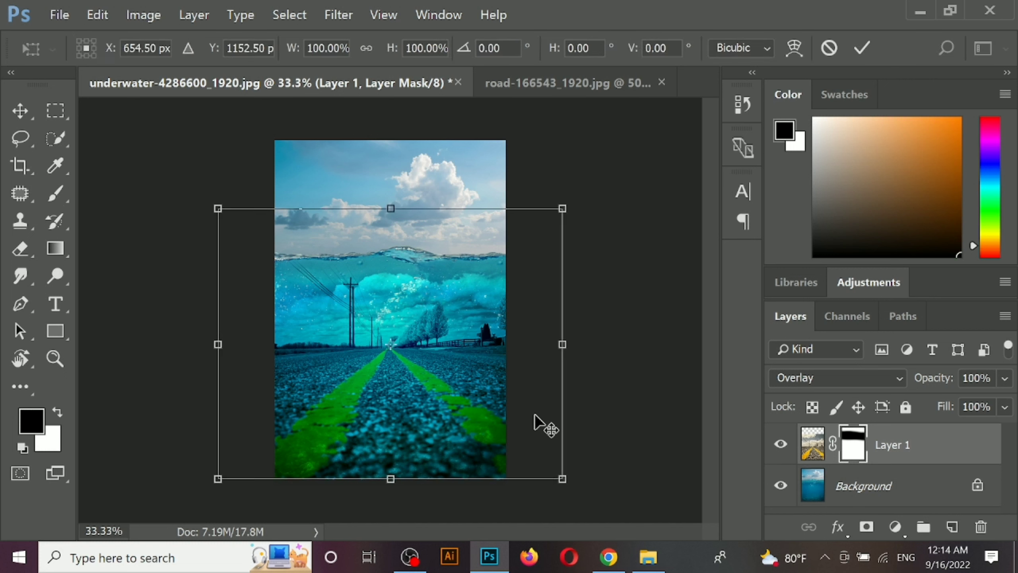
key("Right")
key("Right")
key("Right")
key("Right")
key("Right")
key("Right")
key("Right")
key("Right")
key("Right")
key("Right")
key("Right")
key("Right")
key("Right")
key("Right")
key("Right")
key("Right")
key("Right")
key("Right")
key("Right")
key("Right")
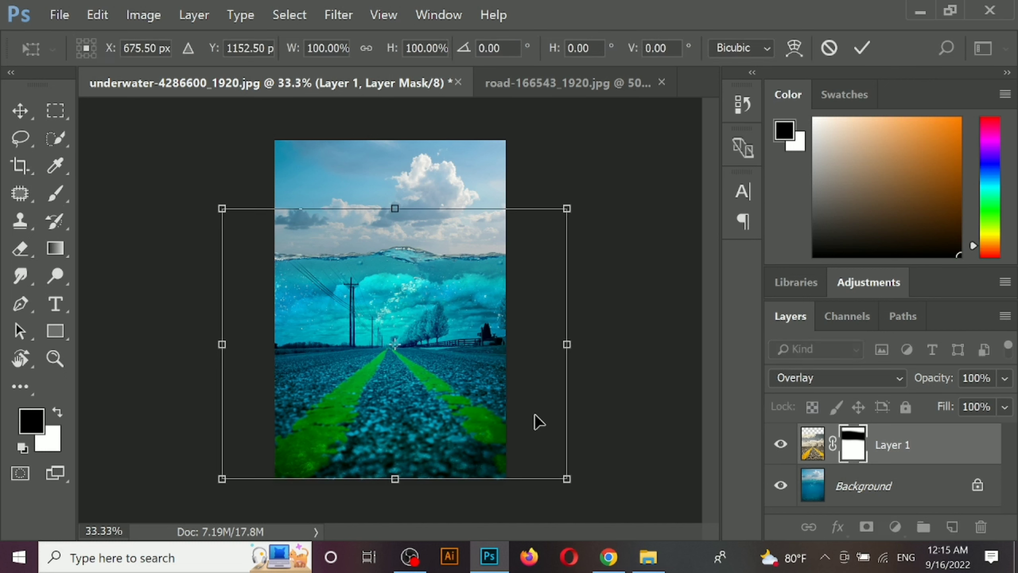
key("Right")
key("Right")
key("Right")
key("Right")
key("Right")
key("Right")
key("Right")
key("Right")
key("Right")
key("Right")
key("Right")
key("Right")
key("Right")
key("Right")
key("Right")
key("Right")
key("Right")
key("Right")
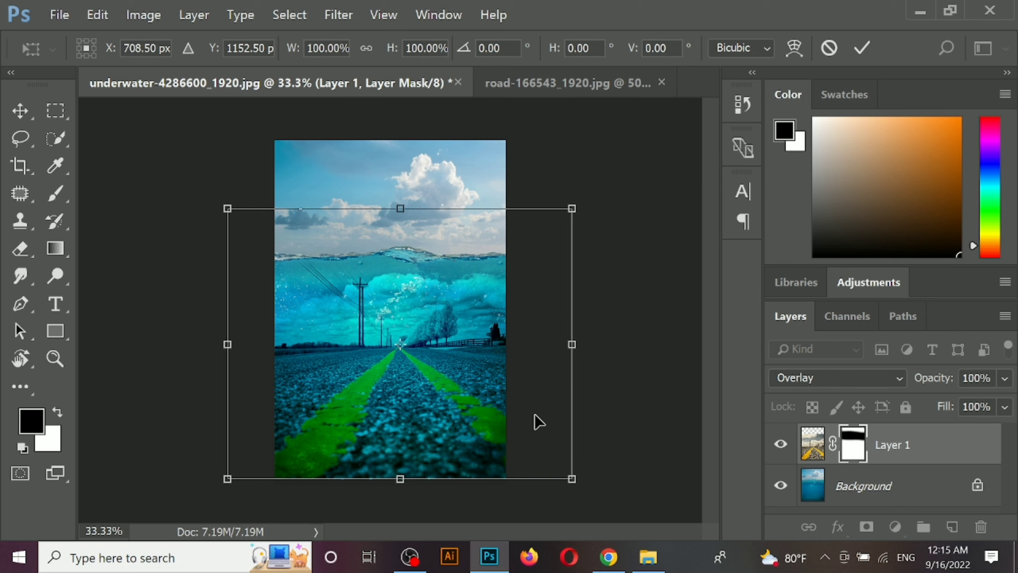
key("b")
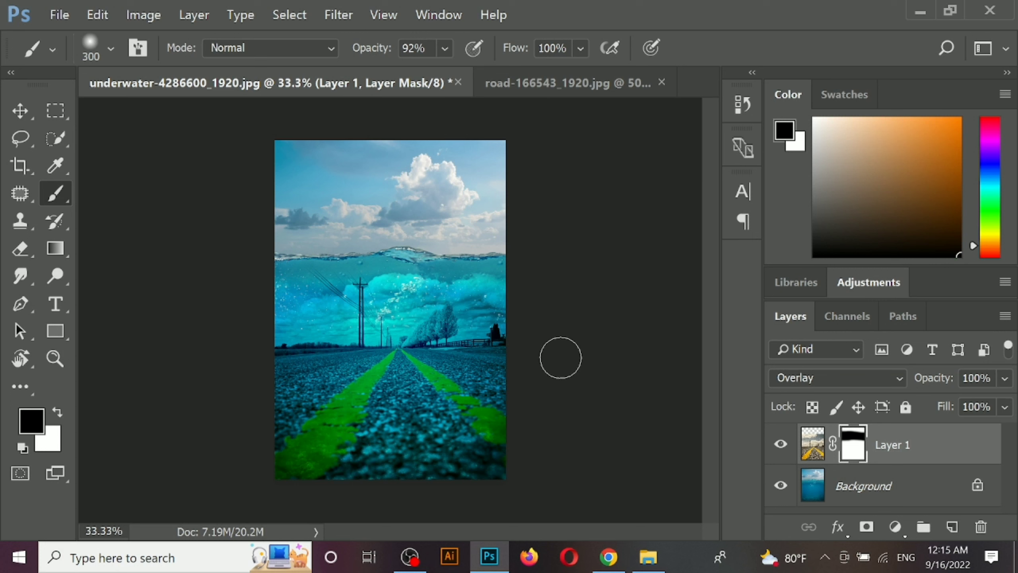
Step: Close the road image and open the photo of the running boy in the yellow vest from Downloads
key("ctrl+Tab")
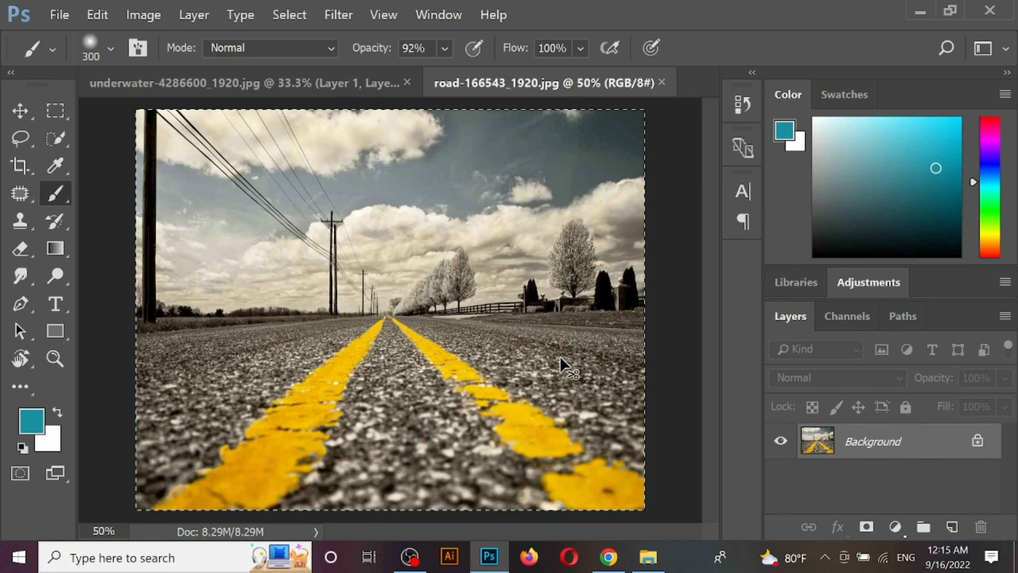
key("ctrl+w")
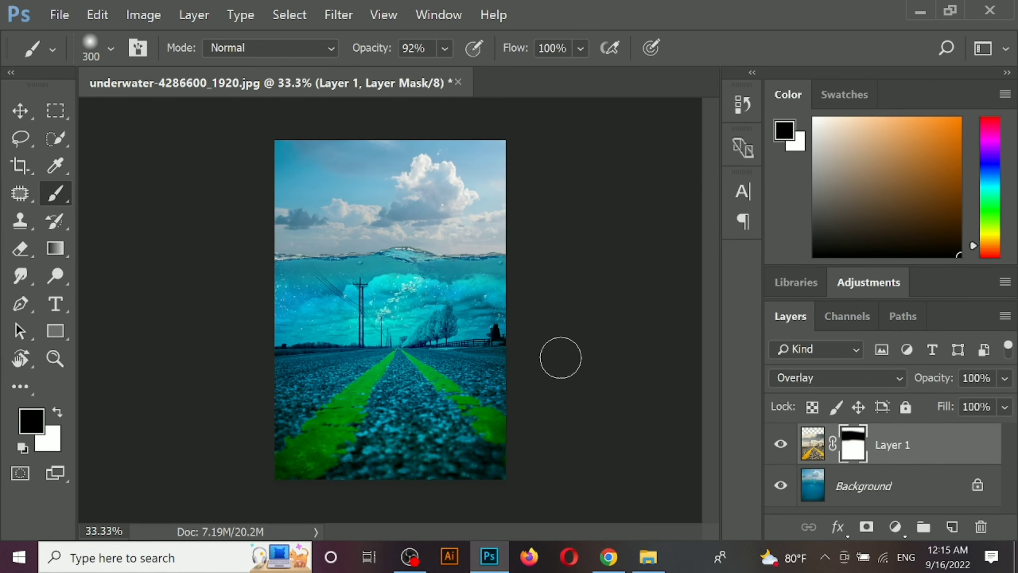
key("ctrl+o")
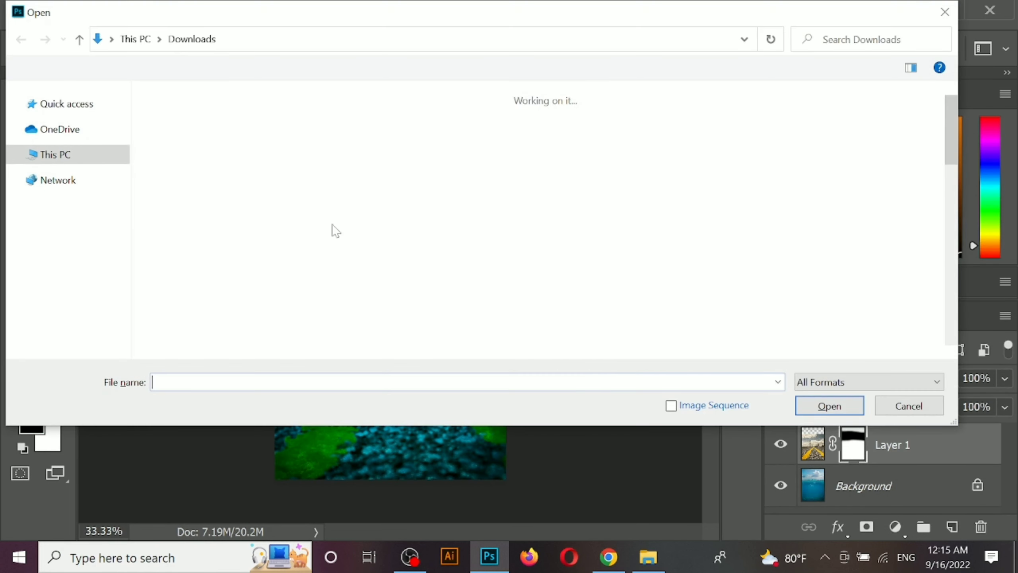
double_click(298, 168)
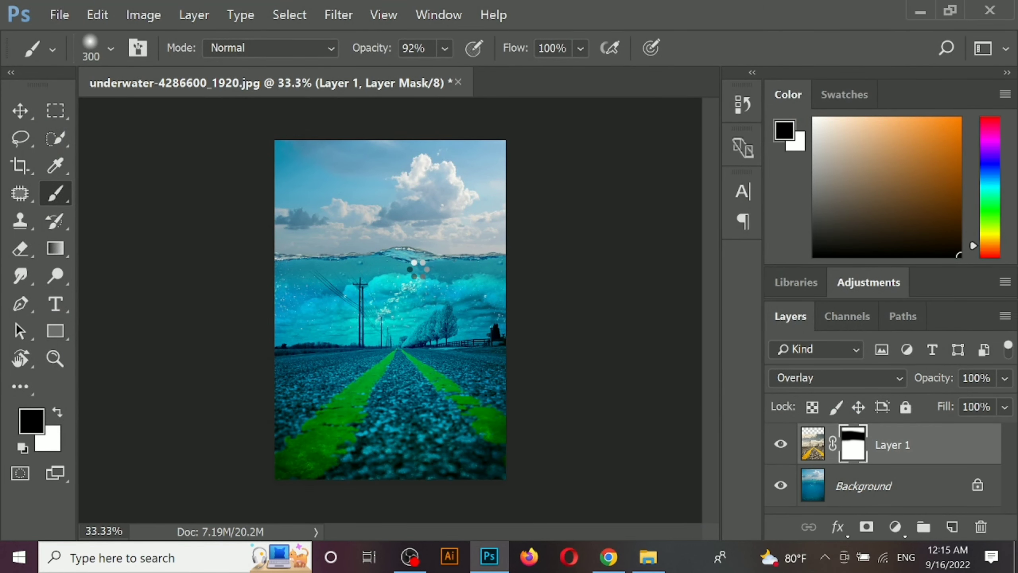
Step: Select the boy's cap, face, upper vest and the sleeve on the badge side with the Quick Selection tool
scroll(341, 312, "up", 5, "alt")
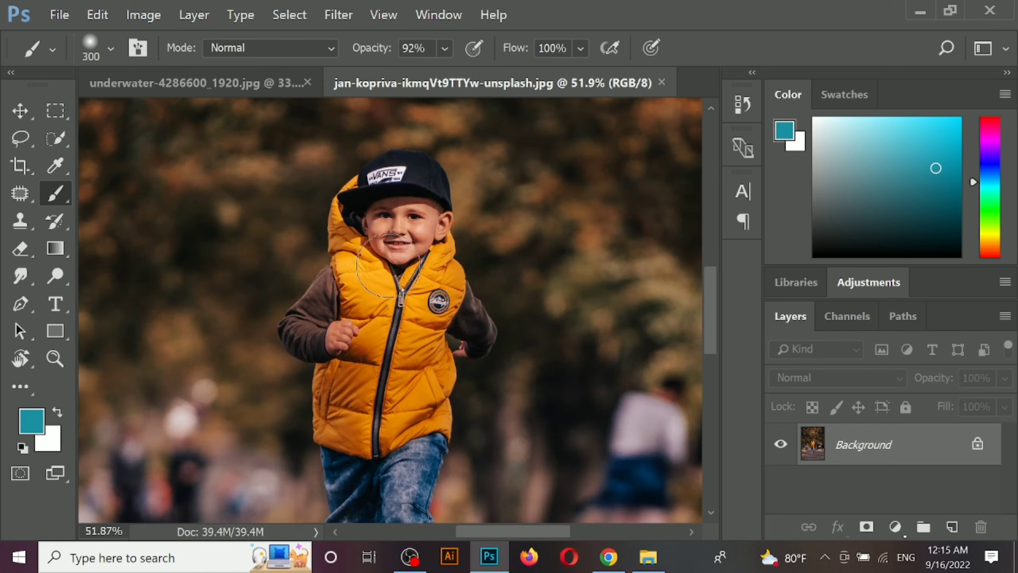
left_click(70, 139)
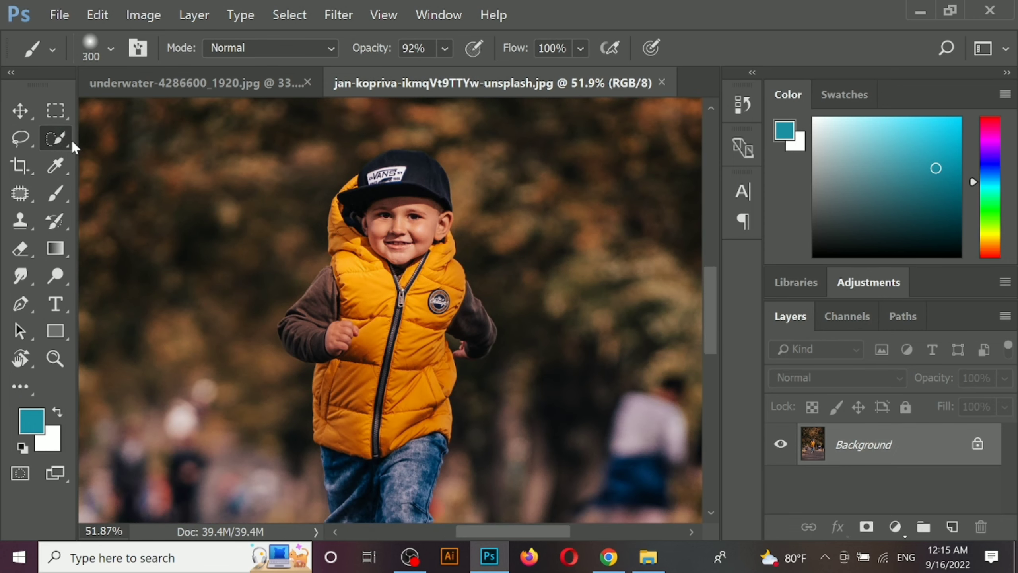
mouse_move(413, 166)
left_mouse_down()
mouse_move(408, 206)
mouse_move(424, 204)
mouse_move(400, 216)
mouse_move(378, 217)
mouse_move(379, 180)
left_mouse_up()
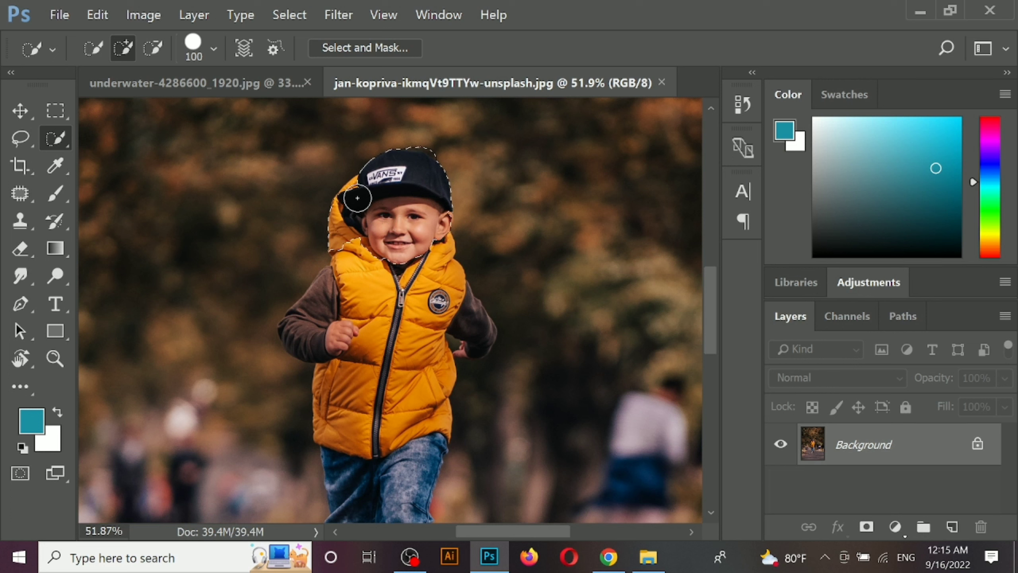
scroll(350, 202, "up", 3)
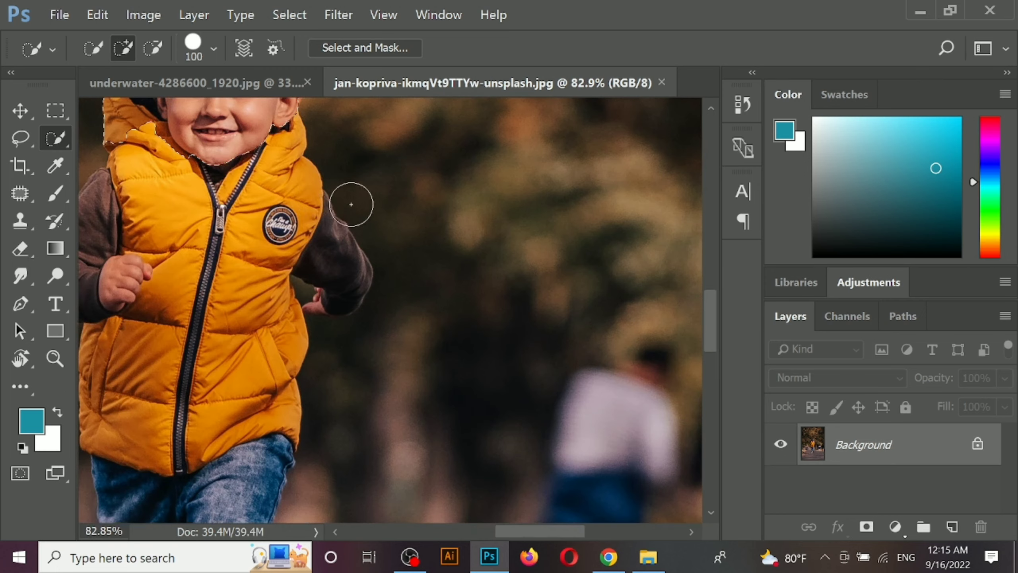
mouse_move(277, 198)
left_mouse_down()
mouse_move(301, 249)
mouse_move(323, 255)
mouse_move(341, 279)
mouse_move(320, 325)
mouse_move(418, 296)
left_mouse_up()
left_click(316, 311)
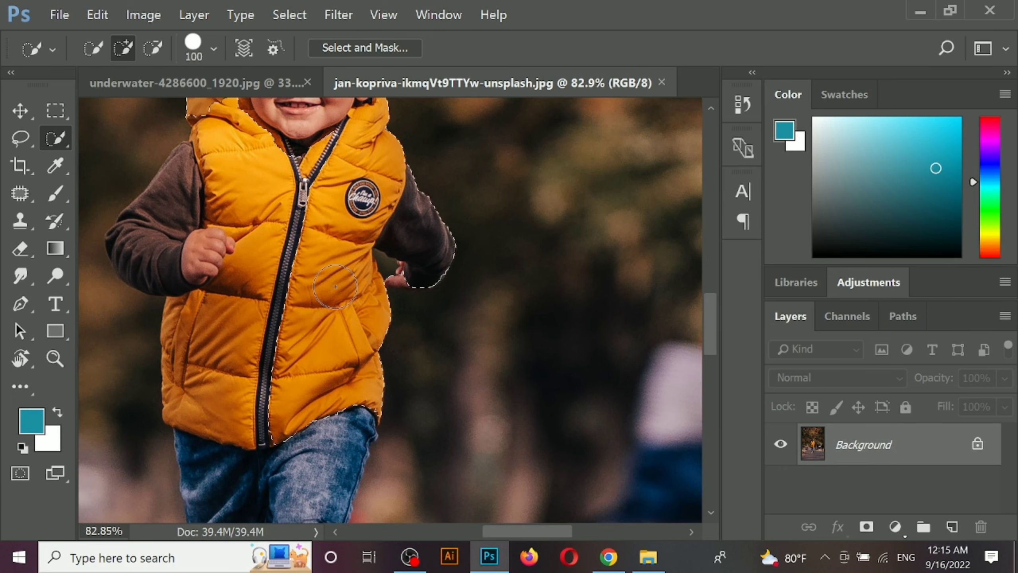
Step: Add the lower part of the vest and the other sleeve with its hand to the selection
left_click_drag(187, 361, 191, 355)
left_click(176, 229)
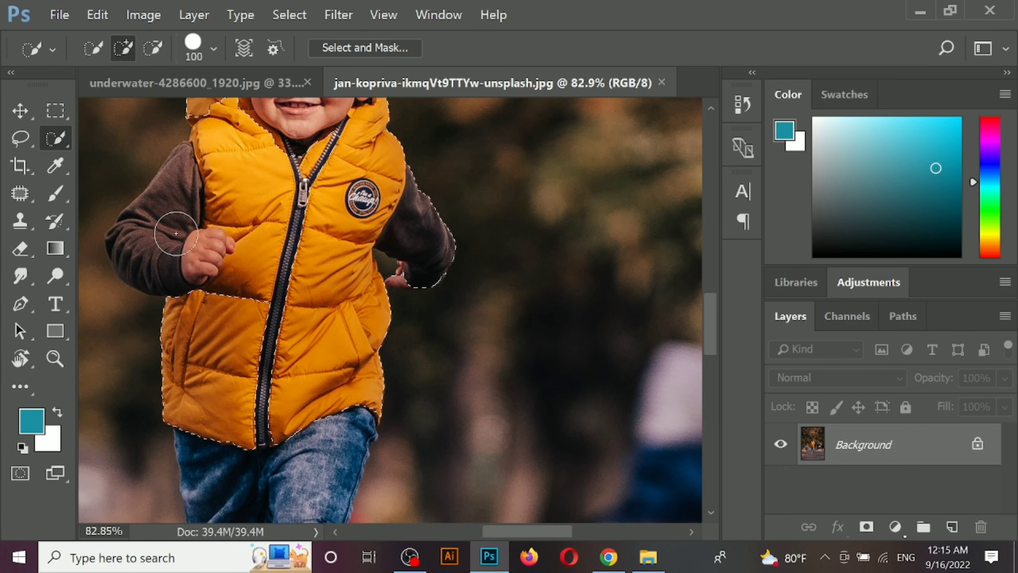
mouse_move(193, 297)
left_mouse_down()
mouse_move(172, 256)
mouse_move(136, 235)
mouse_move(129, 248)
mouse_move(147, 267)
mouse_move(269, 337)
left_mouse_up()
scroll(129, 247, "up", 3)
left_click_drag(223, 252, 245, 330)
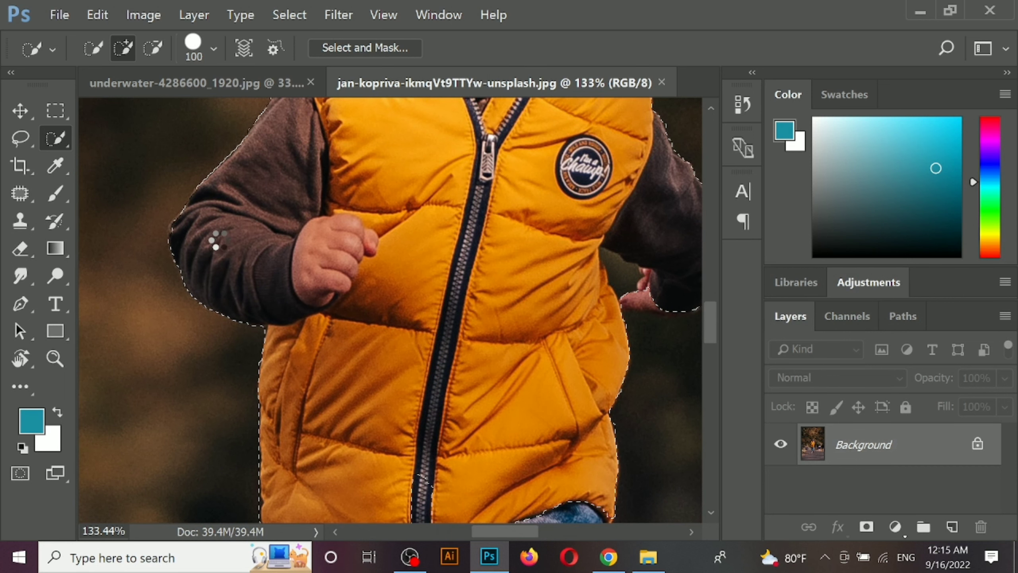
Step: Extend the selection down over both legs of the boy's jeans
scroll(200, 256, "down", 3)
left_click_drag(199, 256, 331, 316)
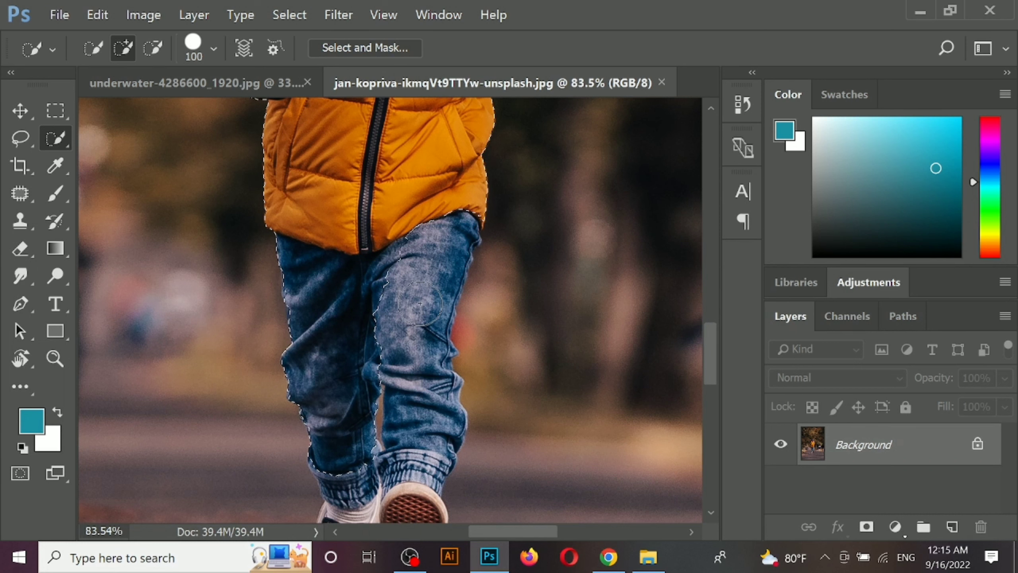
mouse_move(431, 327)
left_mouse_down()
mouse_move(402, 421)
mouse_move(401, 467)
mouse_move(430, 428)
mouse_move(348, 321)
left_mouse_up()
Step: Reduce the selection brush size to 30 and add the missed fabric folds along the outer edge of the knee
scroll(430, 428, "up", 5)
key("bracketleft")
key("bracketleft")
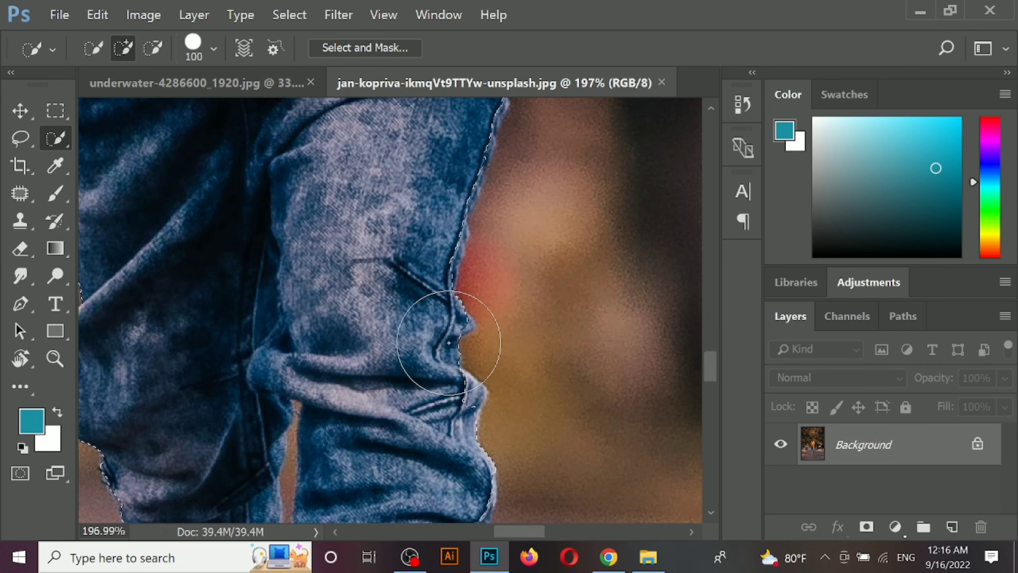
key("bracketleft")
key("bracketleft")
key("bracketleft")
key("bracketleft")
key("bracketleft")
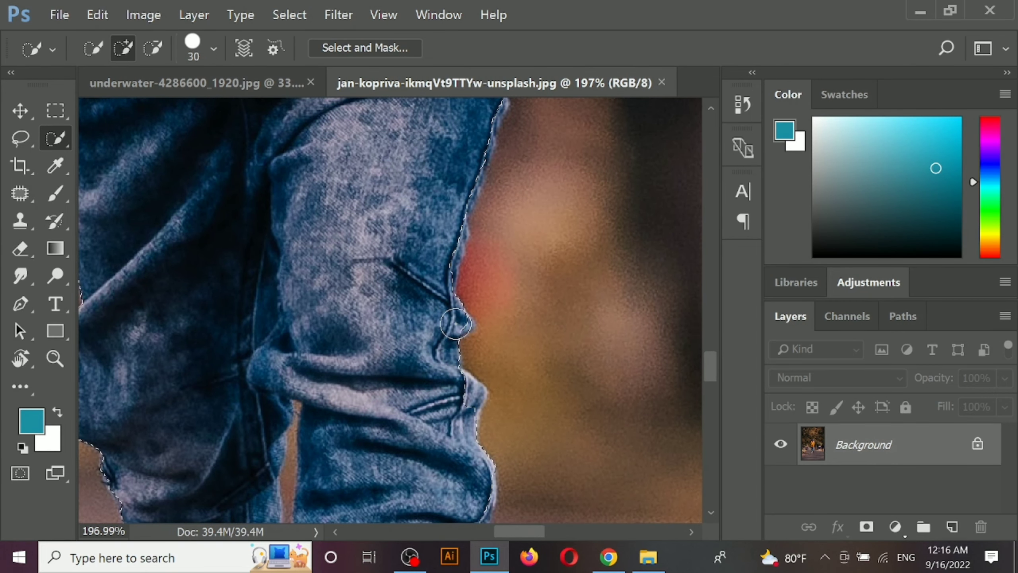
mouse_move(454, 327)
left_mouse_down()
mouse_move(467, 396)
mouse_move(431, 346)
mouse_move(432, 375)
mouse_move(442, 322)
left_mouse_up()
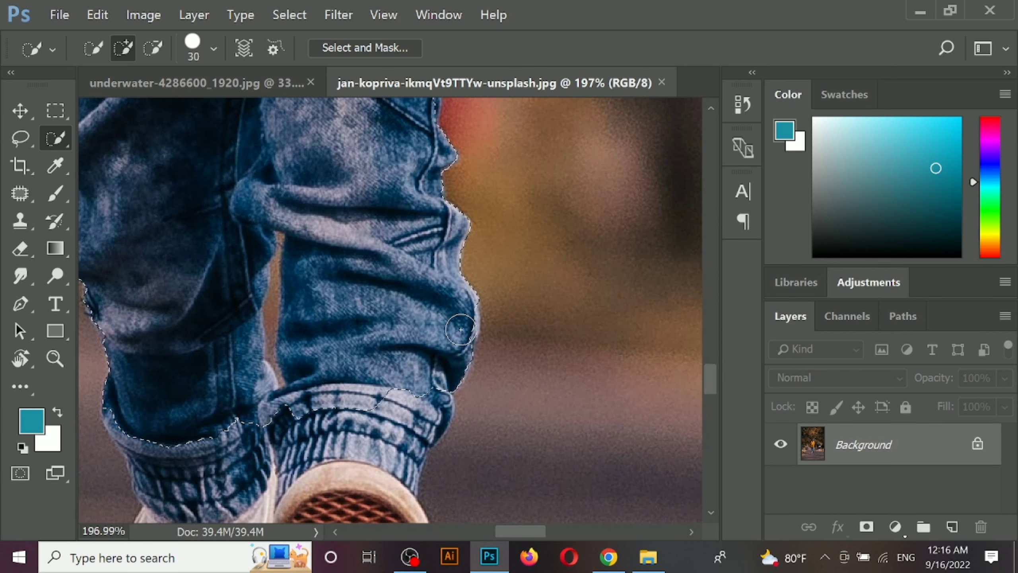
Step: Add the lower jeans, both elastic cuffs and the raised shoe sole to the selection
left_click(465, 317)
left_click_drag(316, 434, 470, 318)
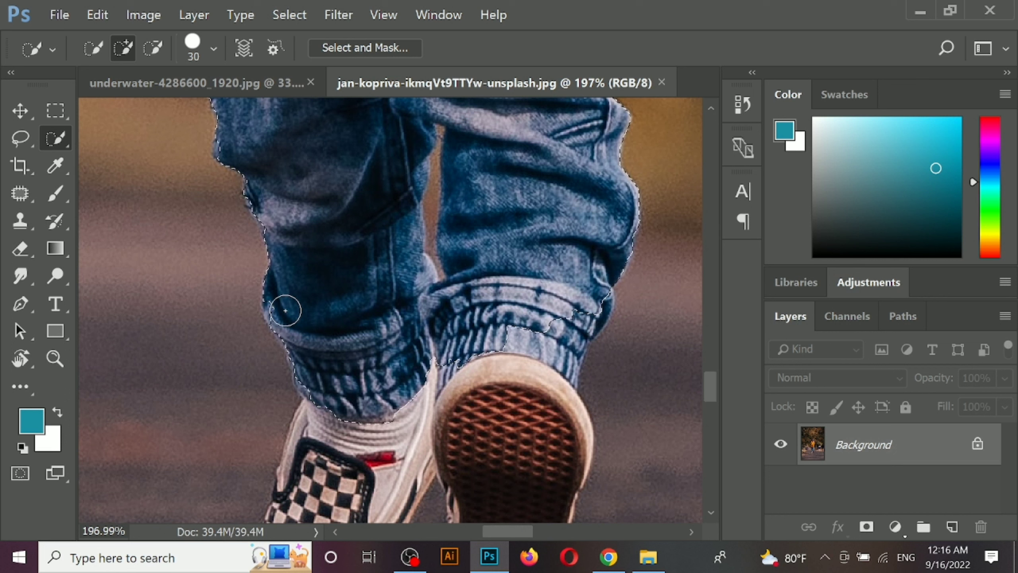
mouse_move(286, 310)
left_mouse_down()
mouse_move(279, 300)
mouse_move(285, 318)
left_mouse_up()
mouse_move(382, 377)
left_mouse_down()
mouse_move(500, 414)
mouse_move(516, 439)
mouse_move(584, 339)
mouse_move(599, 298)
left_mouse_up()
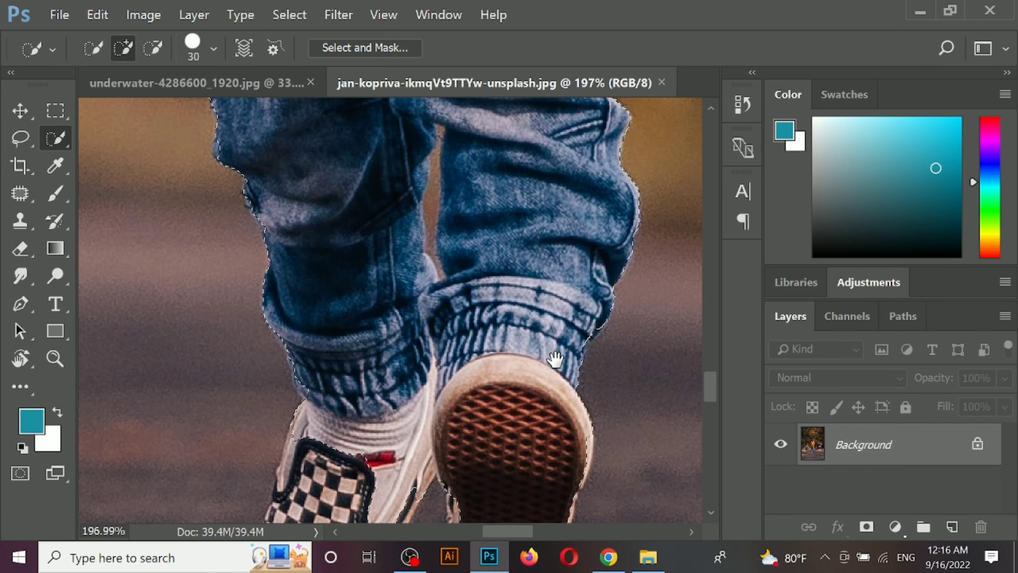
Step: Add the checkered shoe to the selection, covering its toe, side and outer edge
scroll(555, 280, "down", 6)
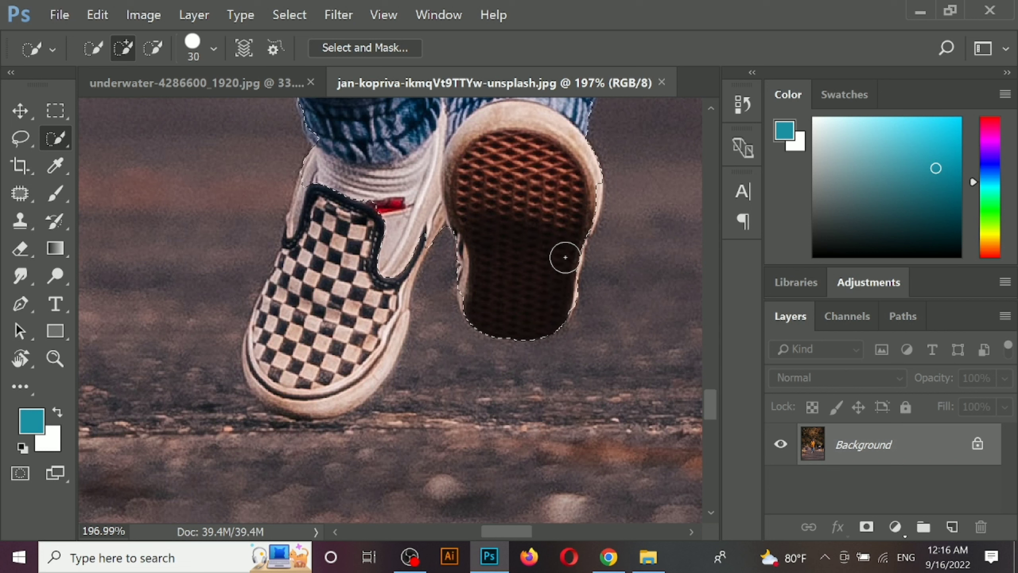
mouse_move(330, 321)
left_mouse_down()
mouse_move(319, 369)
mouse_move(291, 404)
mouse_move(257, 372)
mouse_move(279, 335)
left_mouse_up()
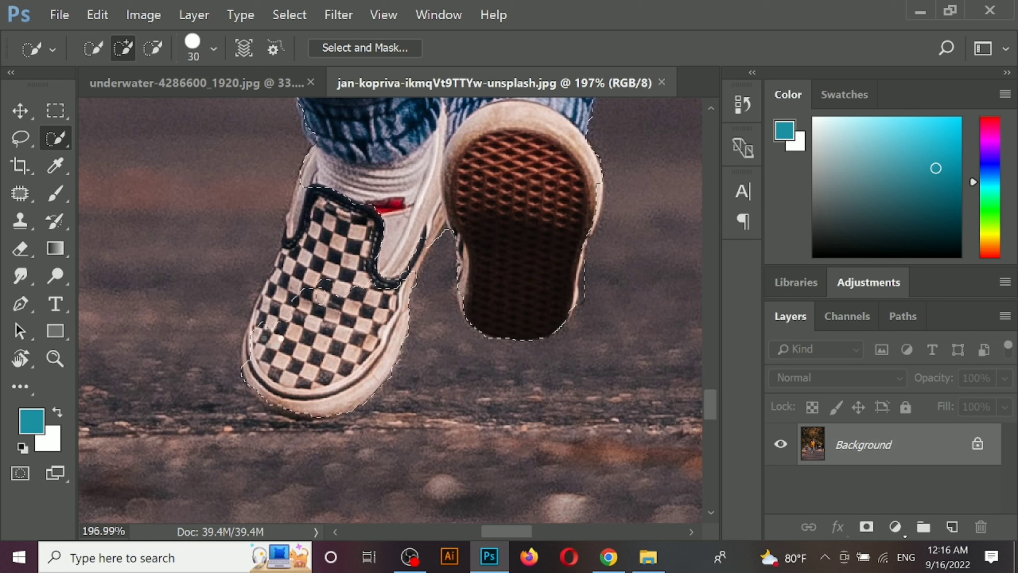
left_click_drag(295, 289, 315, 177)
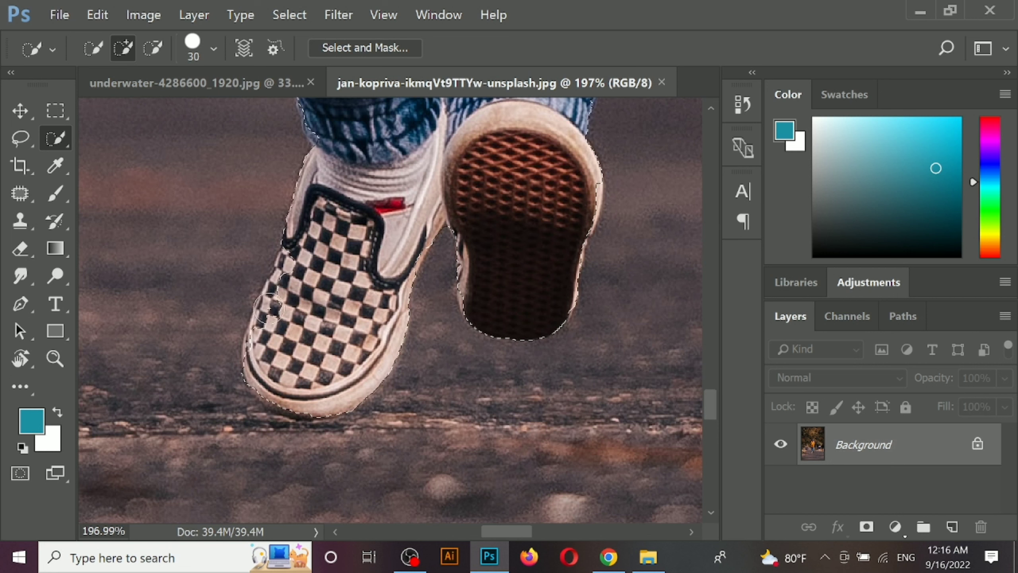
mouse_move(277, 317)
left_mouse_down()
mouse_move(294, 265)
mouse_move(293, 277)
left_mouse_up()
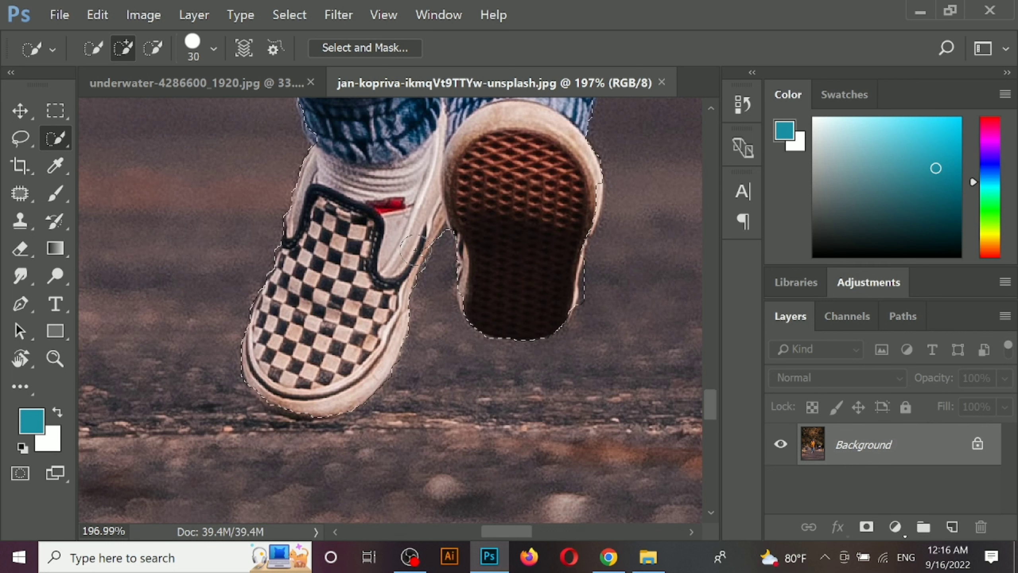
scroll(412, 260, "up", 6)
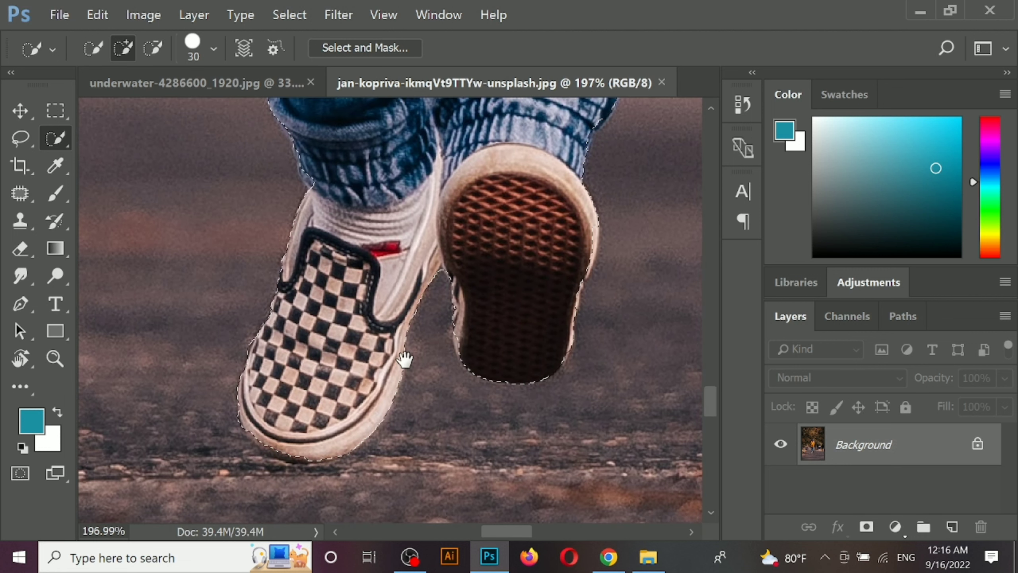
Step: Touch up the selection along the outer edges of the jeans below the vest hem
scroll(400, 329, "down", 3)
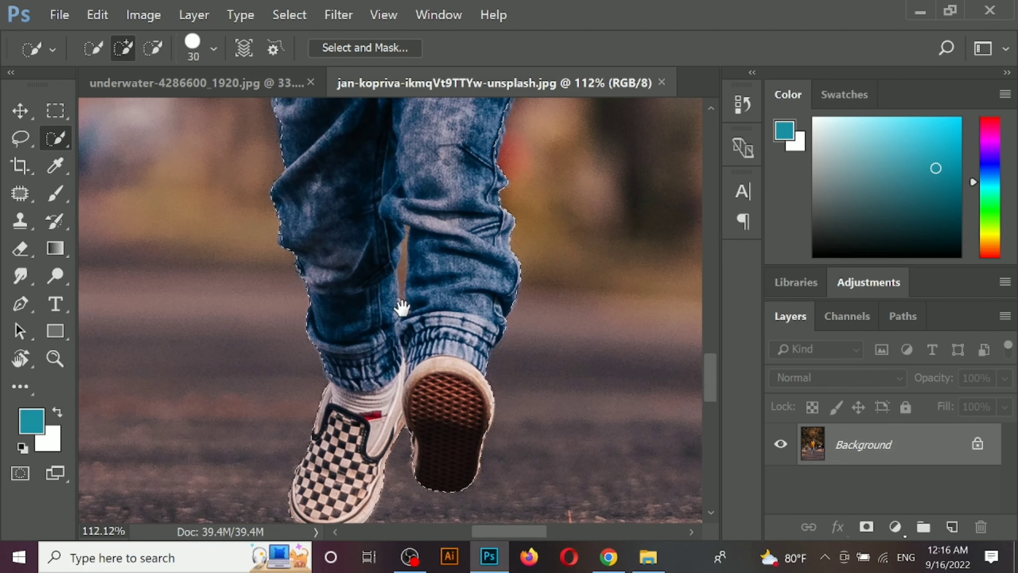
scroll(411, 243, "up", 2)
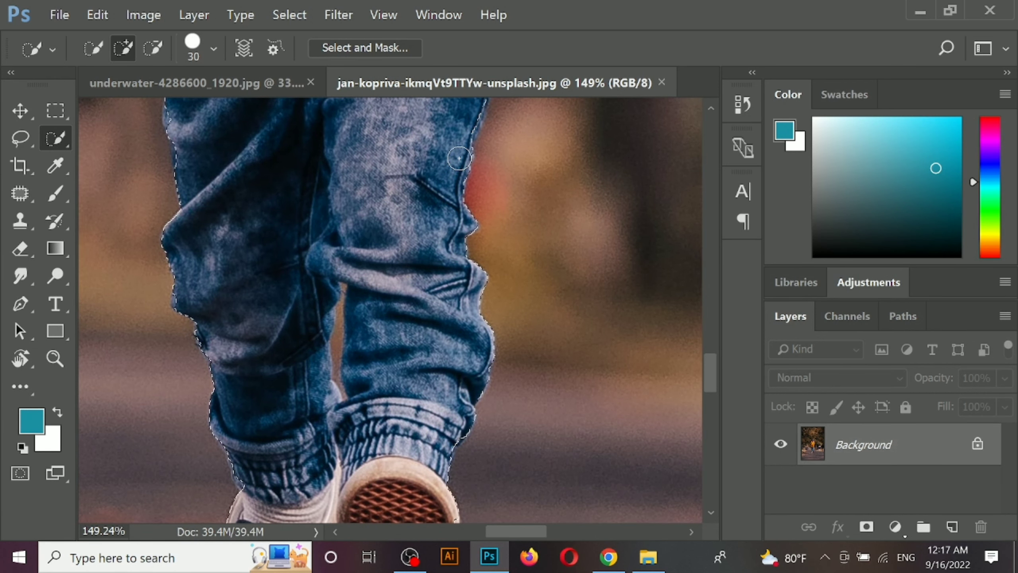
key("ctrl+d")
left_click_drag(458, 219, 455, 348)
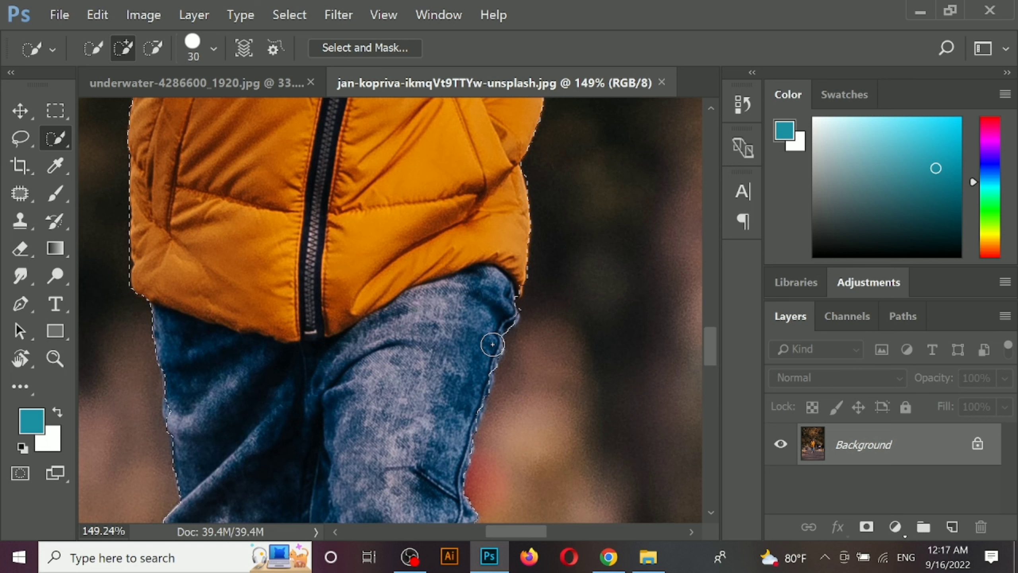
left_click_drag(438, 415, 461, 370)
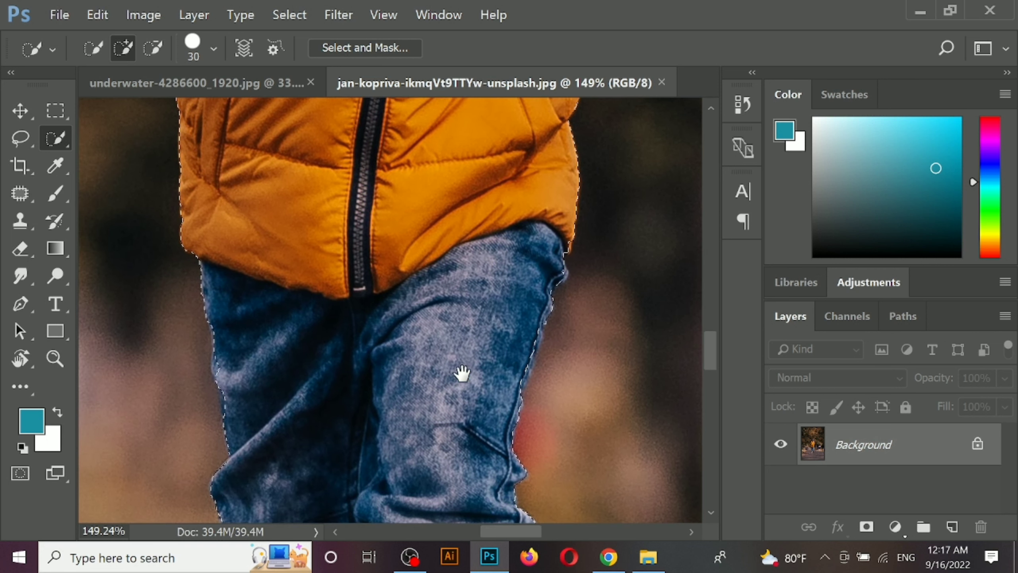
left_click(231, 363)
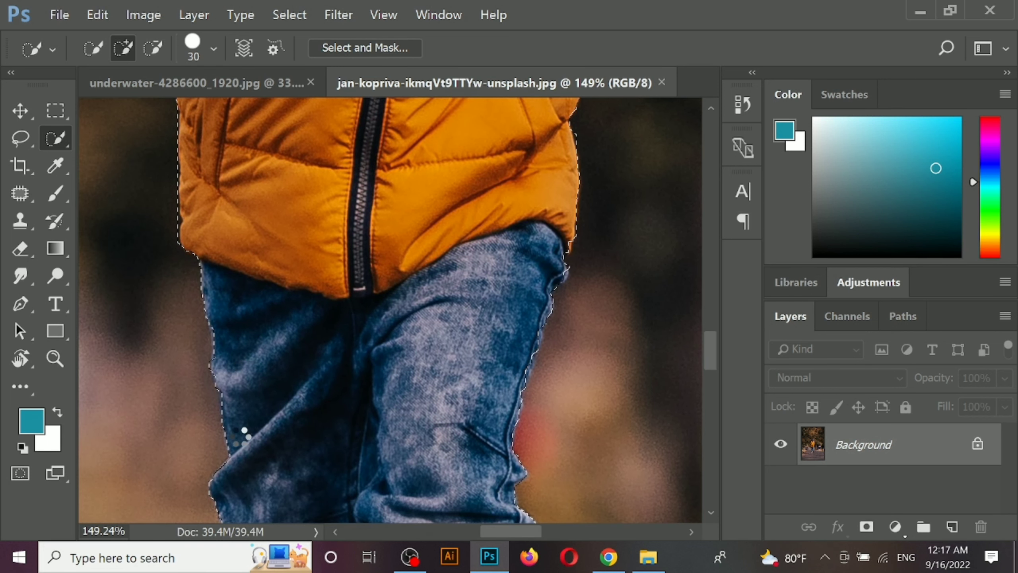
left_click_drag(344, 329, 346, 432)
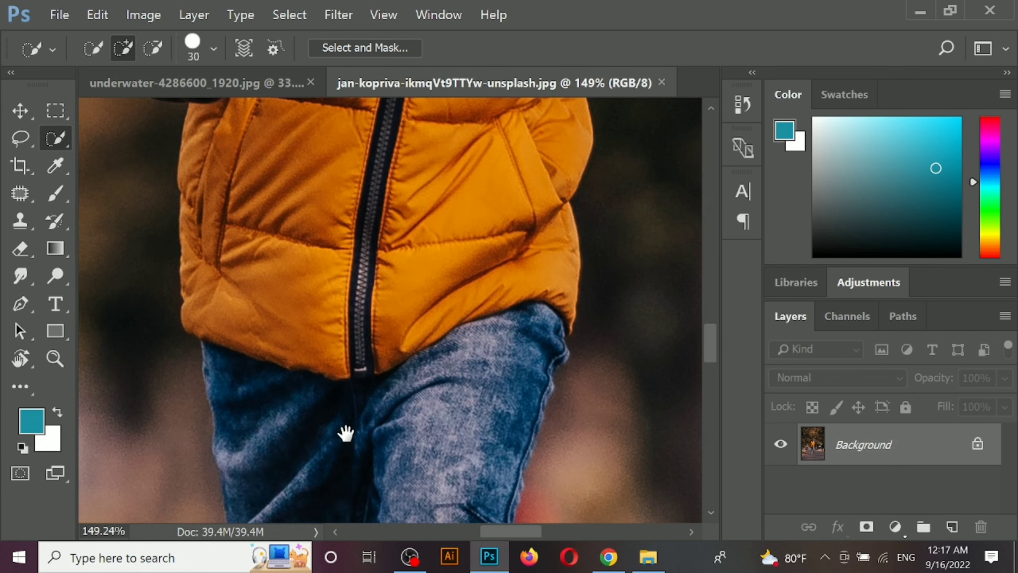
Step: Extend the selection over the boy's hand that is partly hidden between the dark sleeve and the vest
scroll(377, 337, "up", 3)
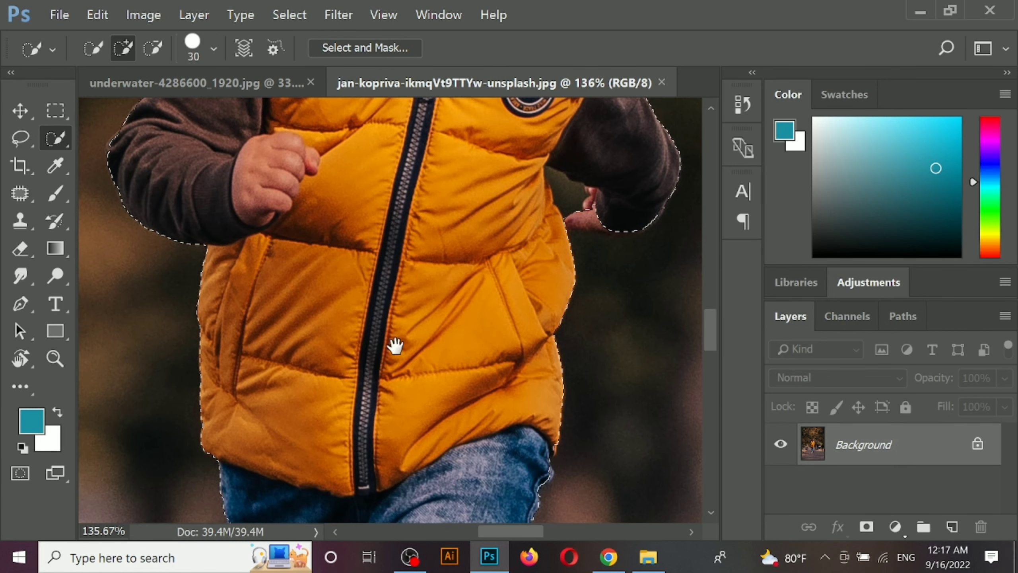
scroll(306, 443, "up", 3)
scroll(468, 344, "up", 2)
left_click_drag(469, 344, 505, 344)
left_click(517, 347, "alt")
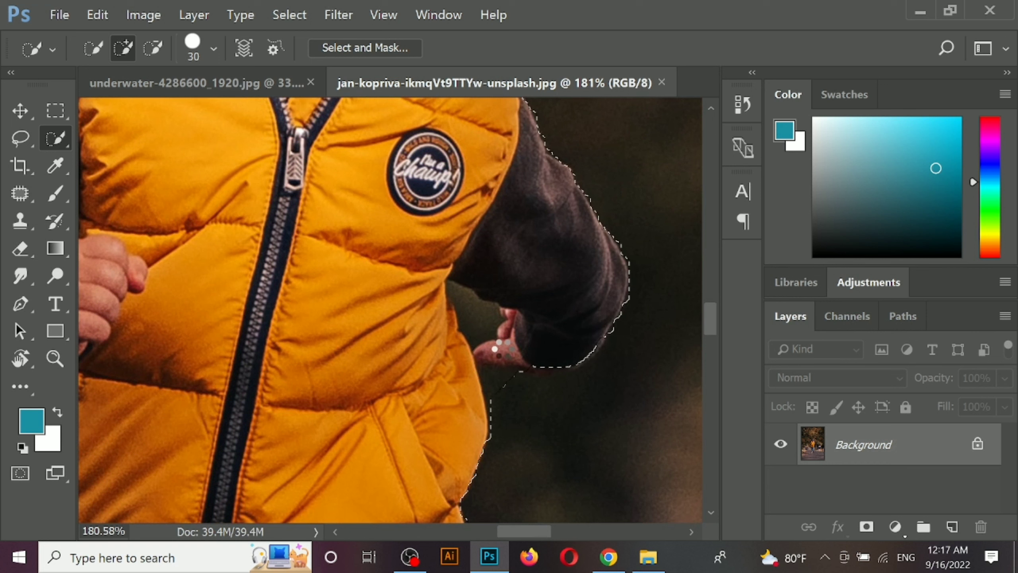
left_click_drag(536, 357, 496, 377)
Step: Check the selection around the hood and cap and move the selected boy into the underwater road document as a new layer
scroll(495, 380, "down", 2)
left_click_drag(409, 314, 455, 412)
scroll(452, 353, "up", 2)
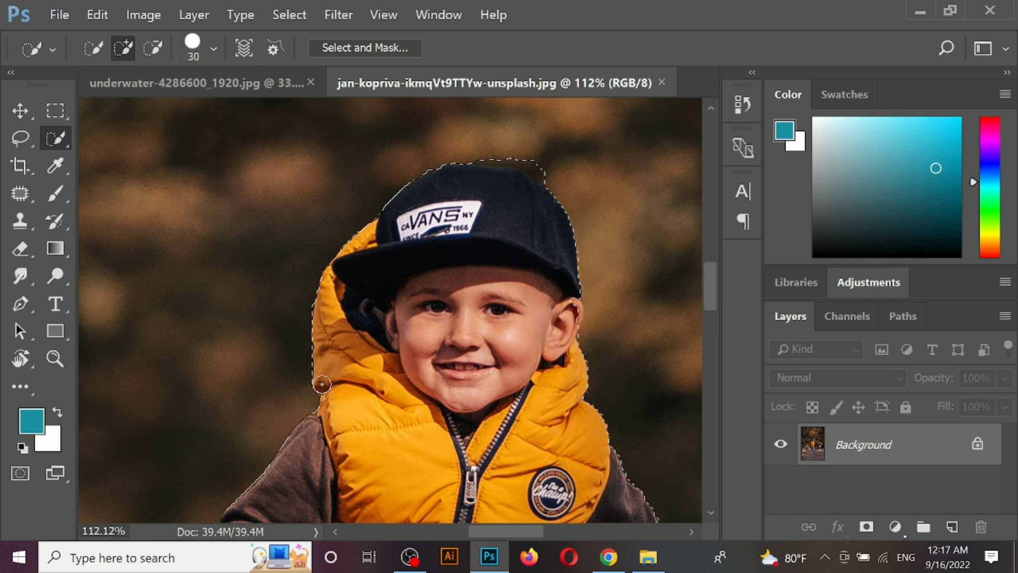
scroll(561, 347, "up", 1)
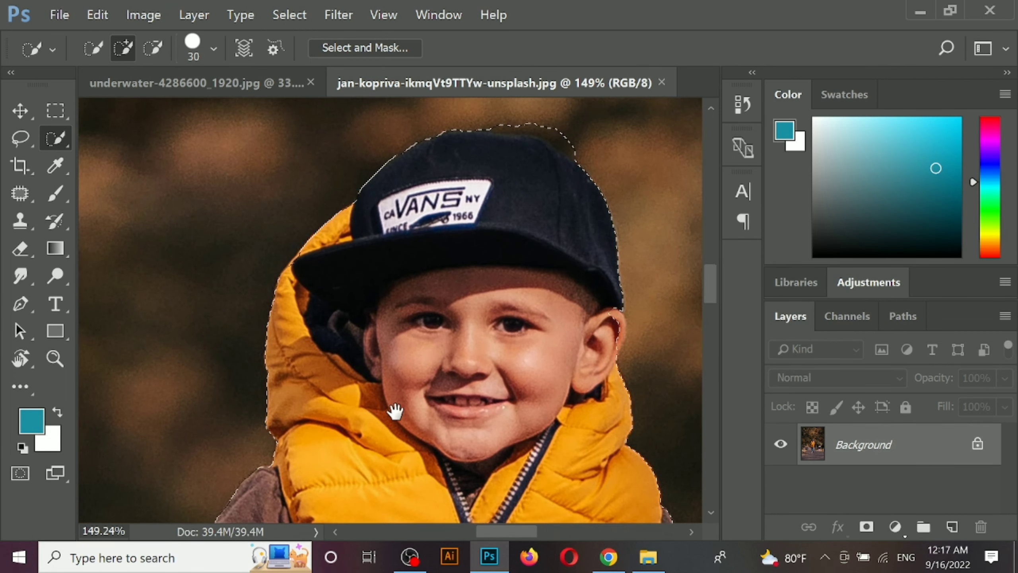
scroll(438, 385, "up", 1)
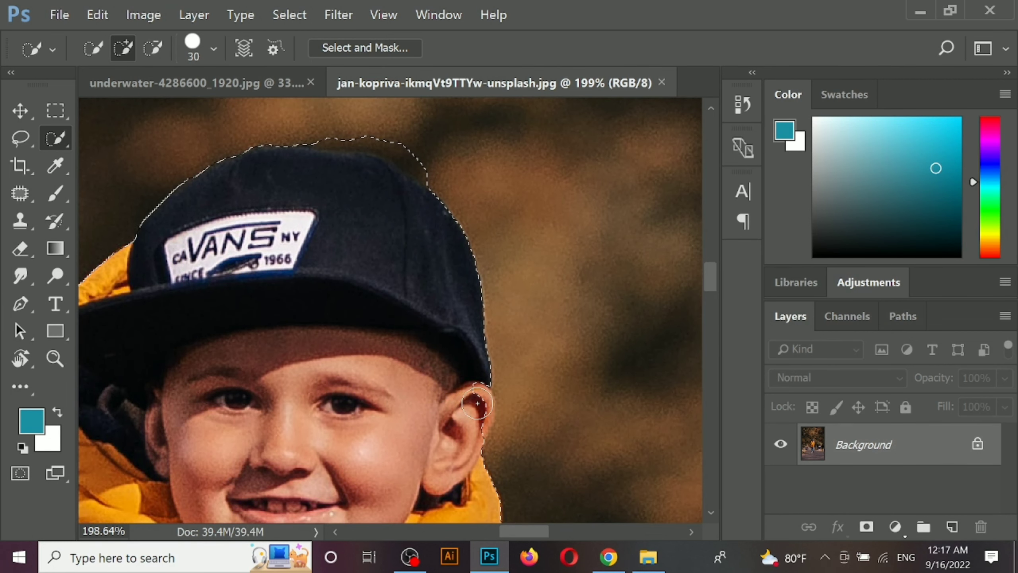
scroll(488, 401, "down", 2)
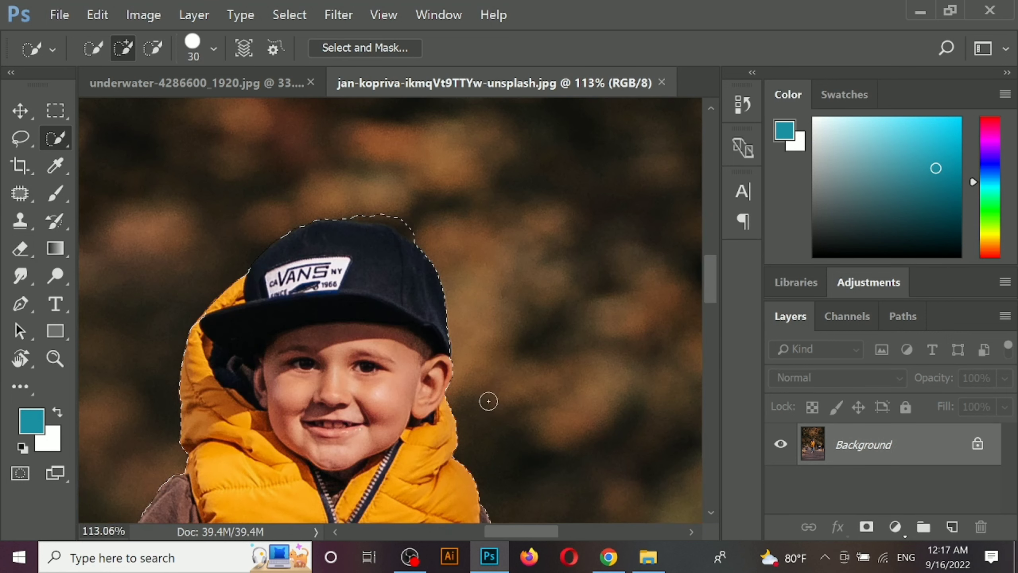
scroll(488, 401, "down", 5)
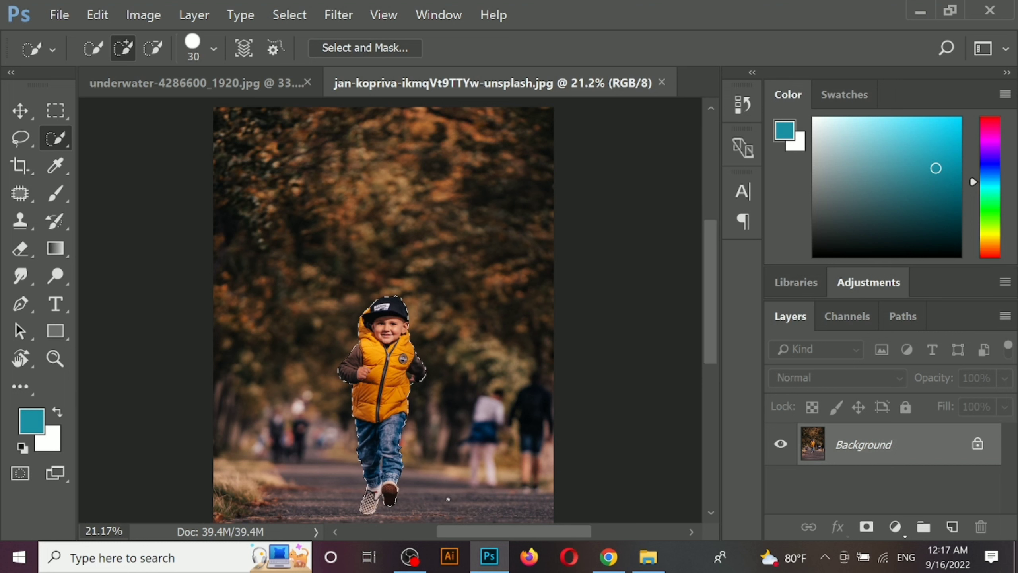
key("ctrl+Tab")
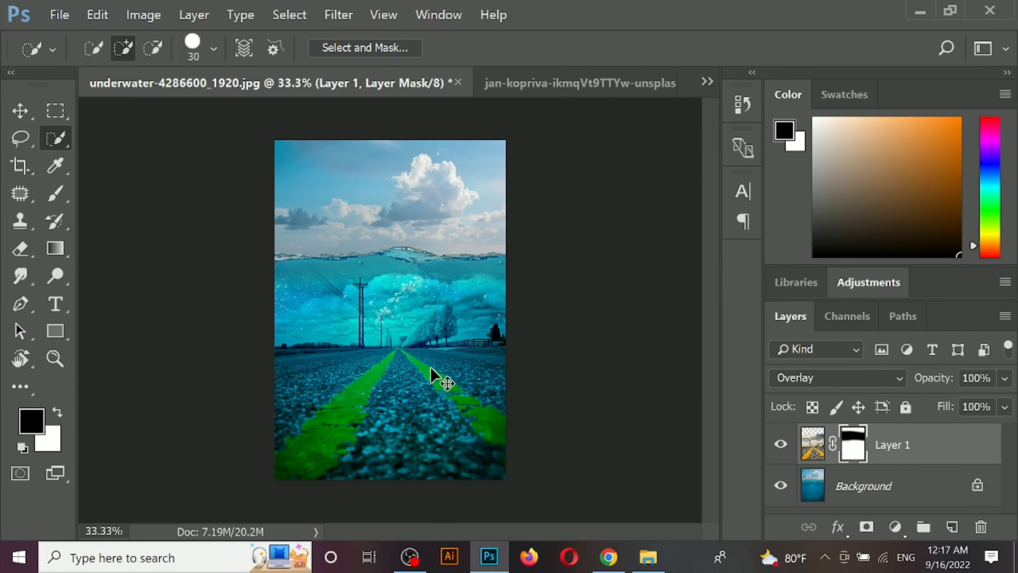
left_click_drag(431, 368, 439, 378)
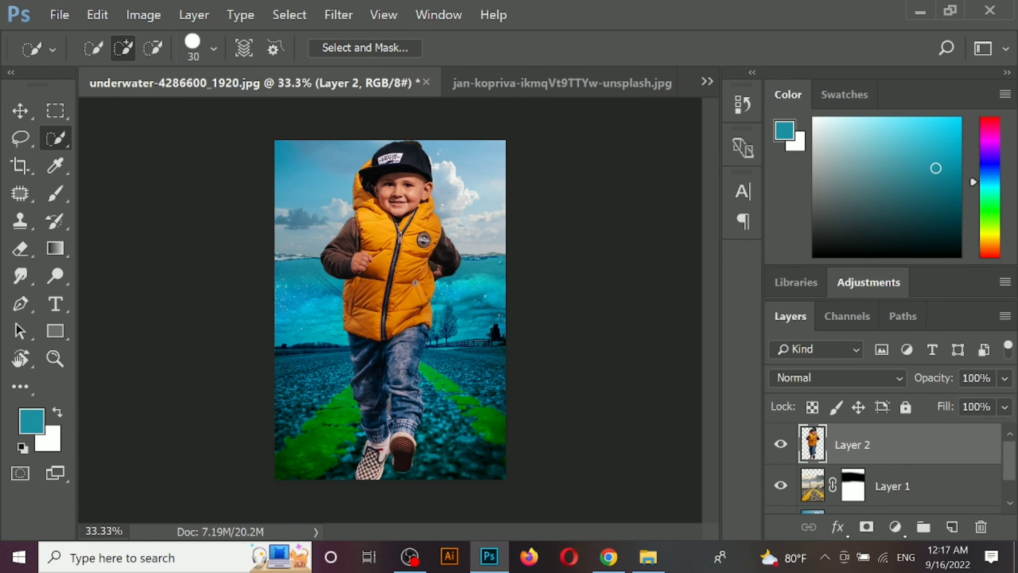
Step: Trace a closed Pen path around the leftover background in the gap between the vest, the sleeve and the hand
scroll(449, 273, "up", 5)
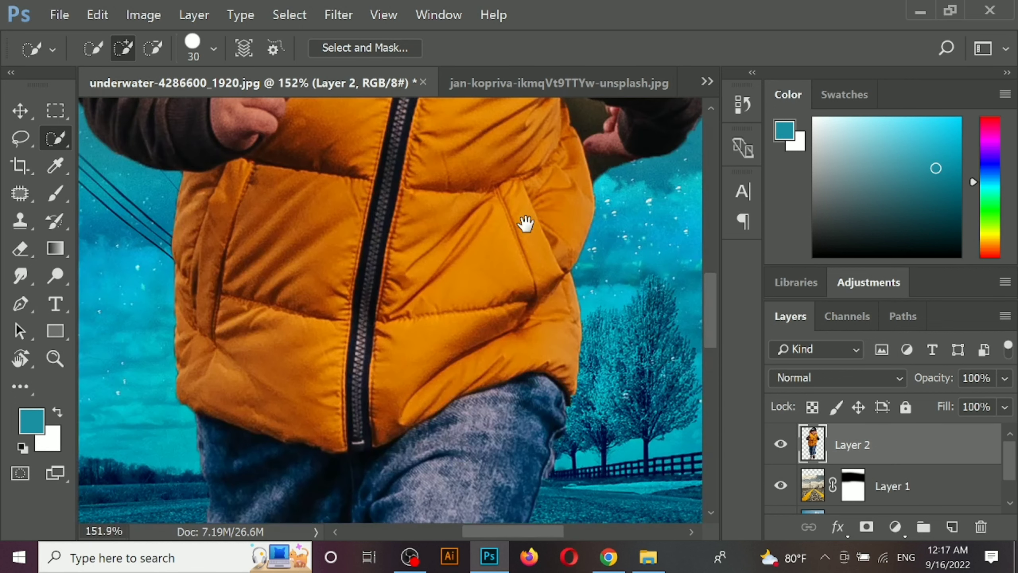
scroll(396, 402, "up", 4)
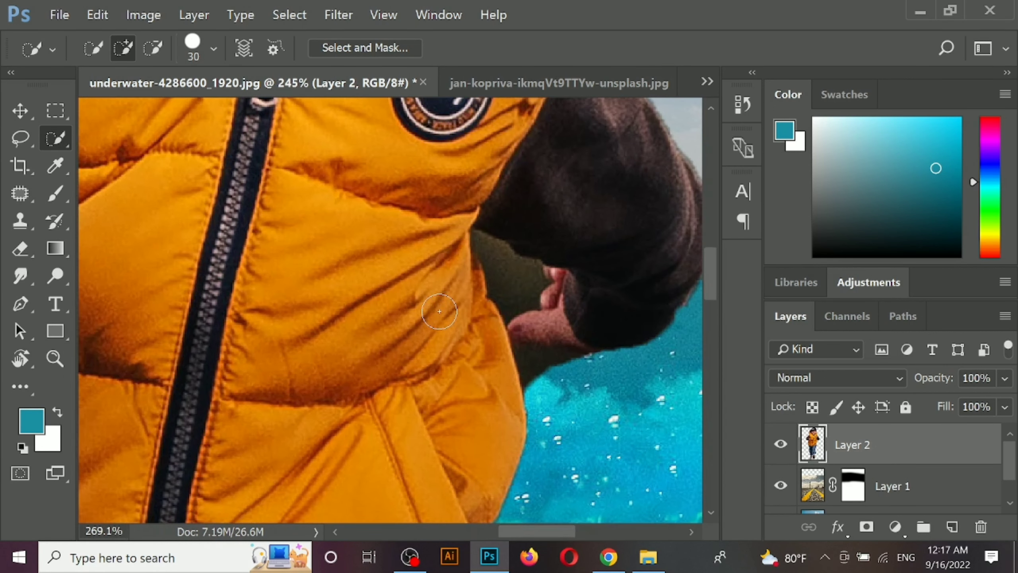
key("p")
left_click(478, 219)
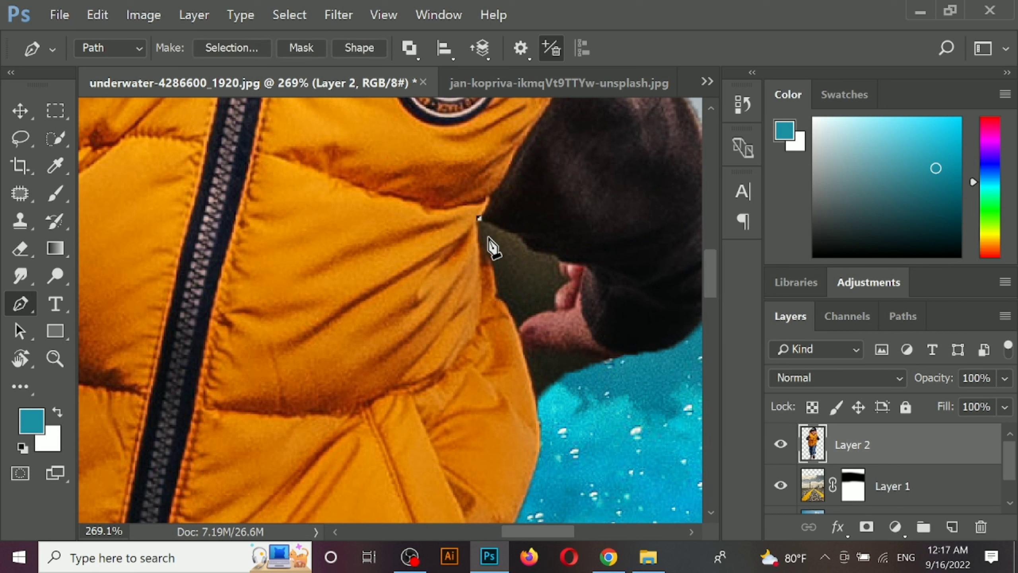
left_click(508, 233)
left_click(530, 250)
left_click(548, 254)
left_click(564, 276)
left_click(567, 282)
left_click_drag(557, 311, 541, 314)
left_click(518, 333)
left_click(494, 296)
left_click(496, 280)
left_click(488, 262)
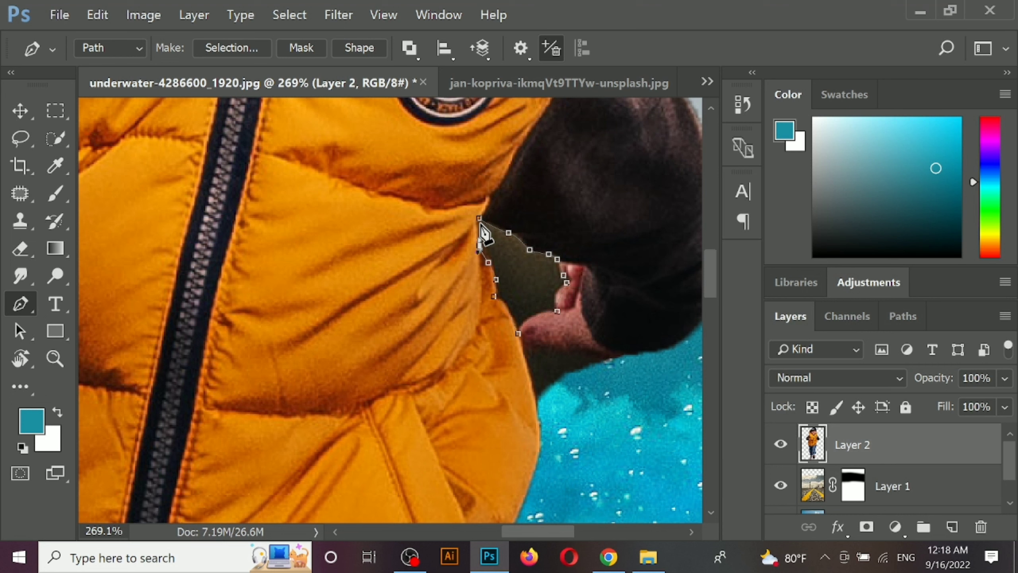
left_click(480, 245)
left_click(479, 219)
Step: Convert the path to a selection, delete the background inside it and deselect
key("ctrl+Return")
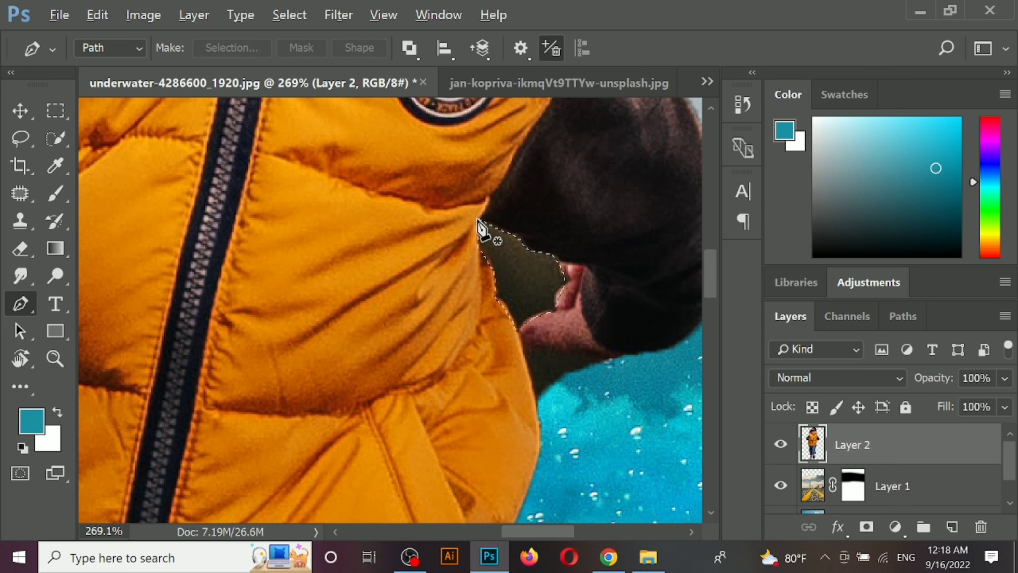
key("Delete")
scroll(472, 352, "down", 5)
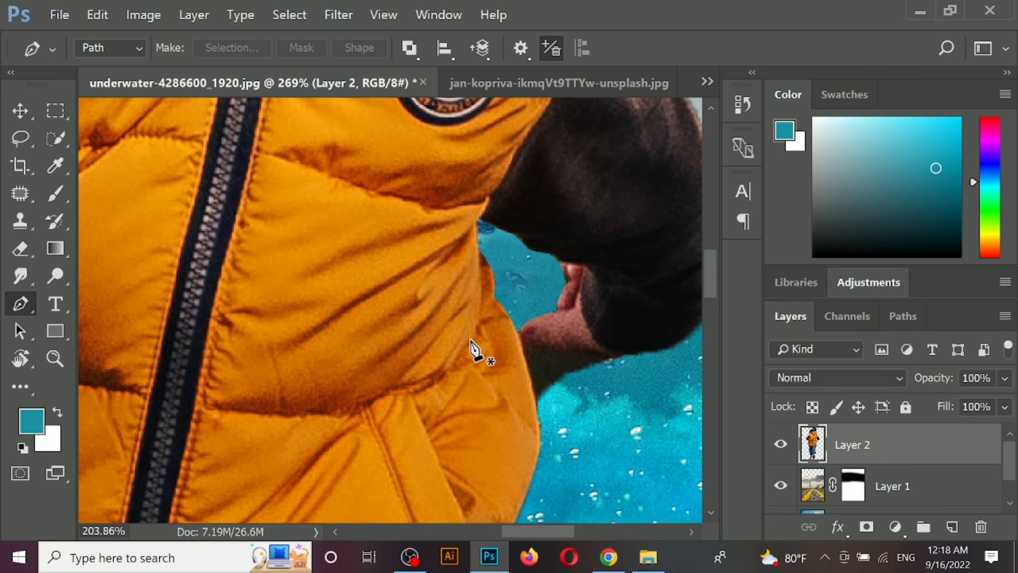
Step: Trace the leftover background below the hand and beside the vest with the Pen tool, delete it and deselect
scroll(514, 379, "up", 4)
scroll(513, 377, "up", 2)
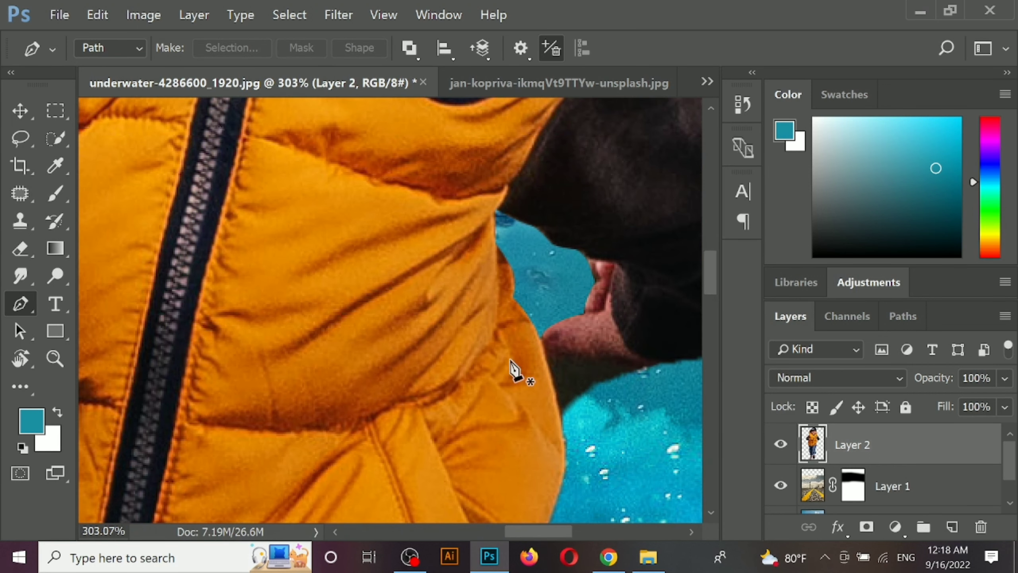
left_click(544, 347)
left_click_drag(577, 356, 653, 406)
left_click_drag(566, 436, 564, 420)
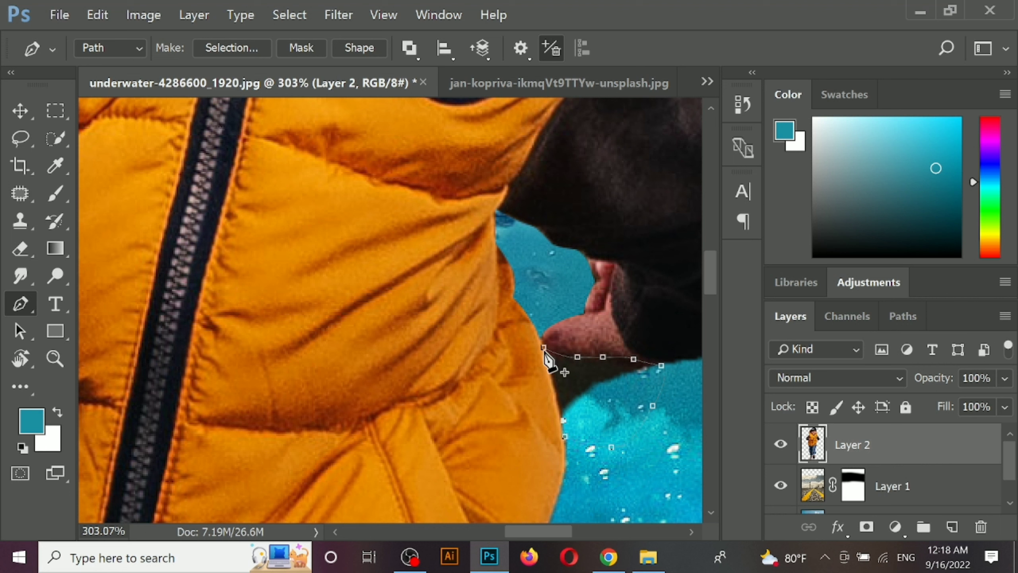
left_click(544, 347)
key("ctrl+Return")
key("ctrl+d")
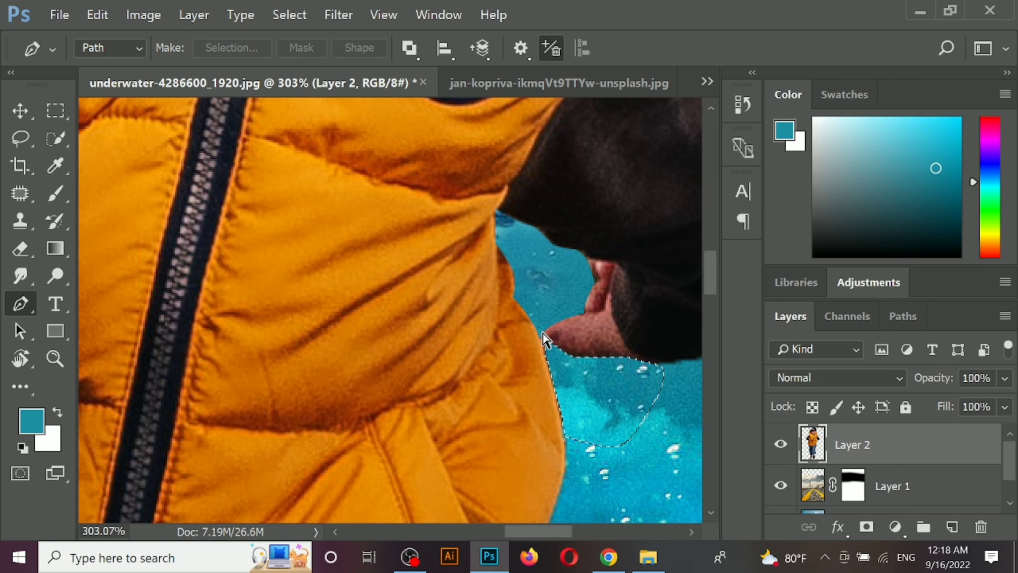
Step: Outline the remaining fringe around the fingertips next to the vest with the Pen tool and remove it
scroll(597, 445, "down", 5)
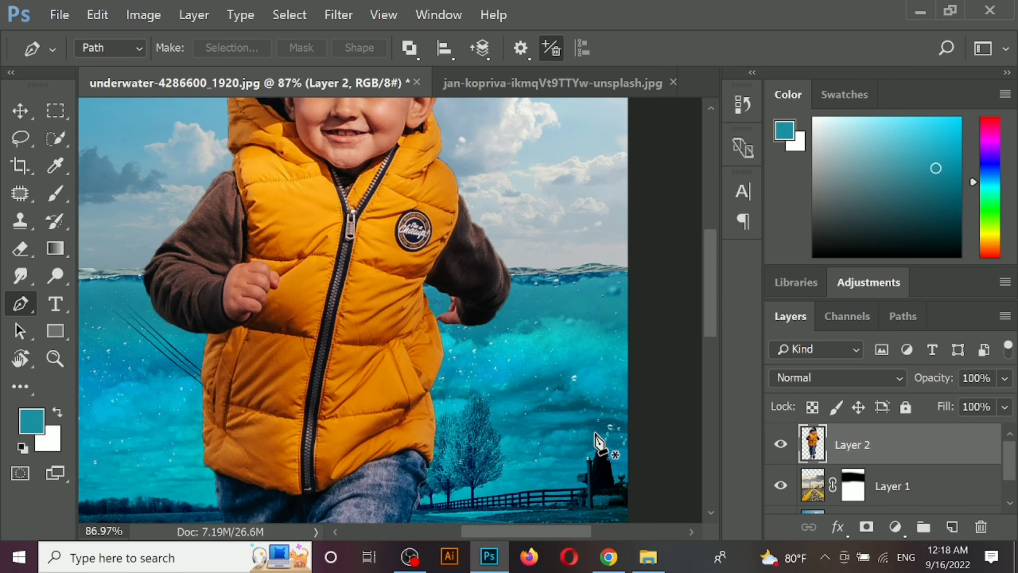
scroll(445, 345, "up", 4)
scroll(576, 353, "up", 4)
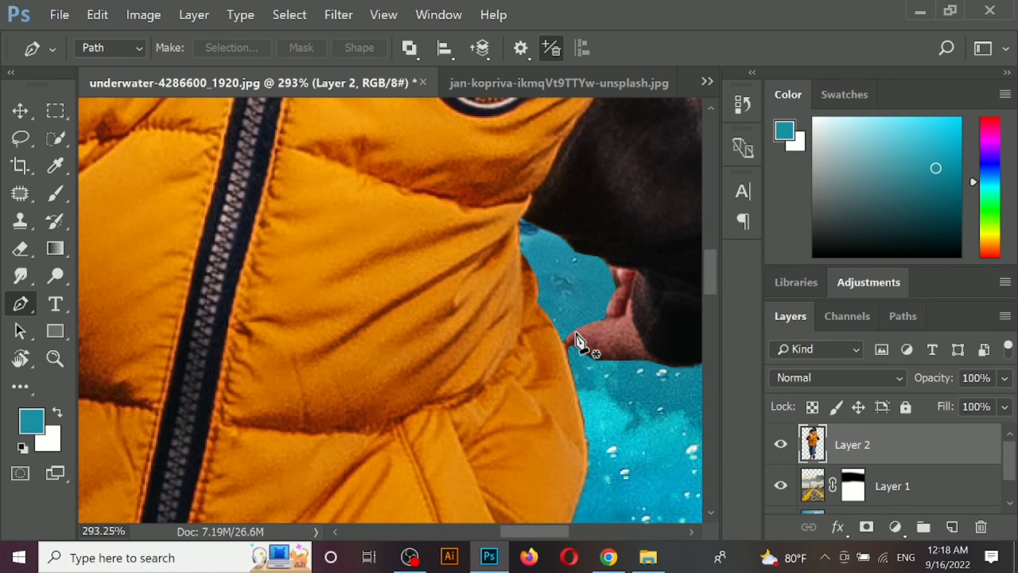
left_click(583, 324)
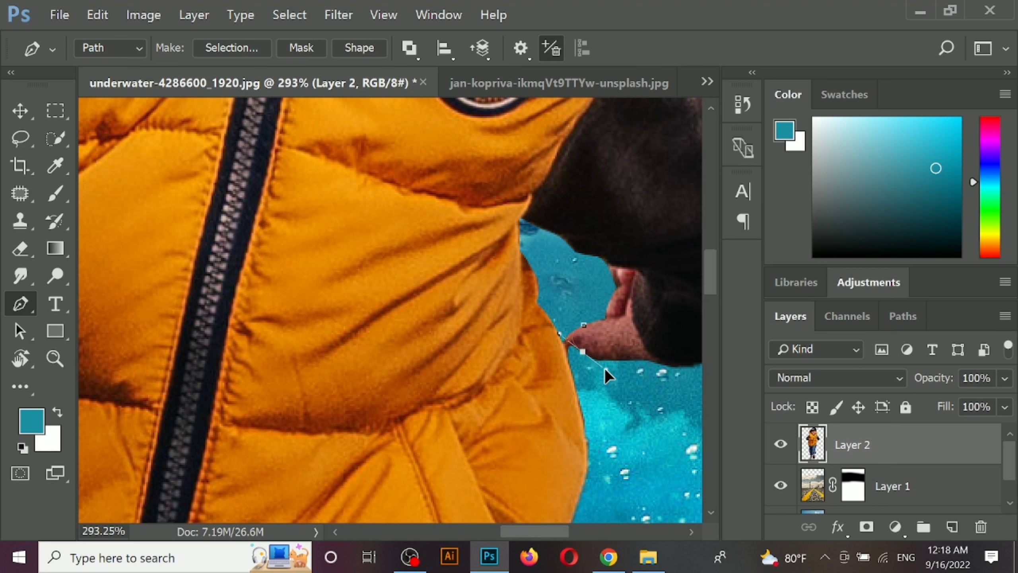
left_click_drag(605, 370, 602, 375)
key("ctrl+Return")
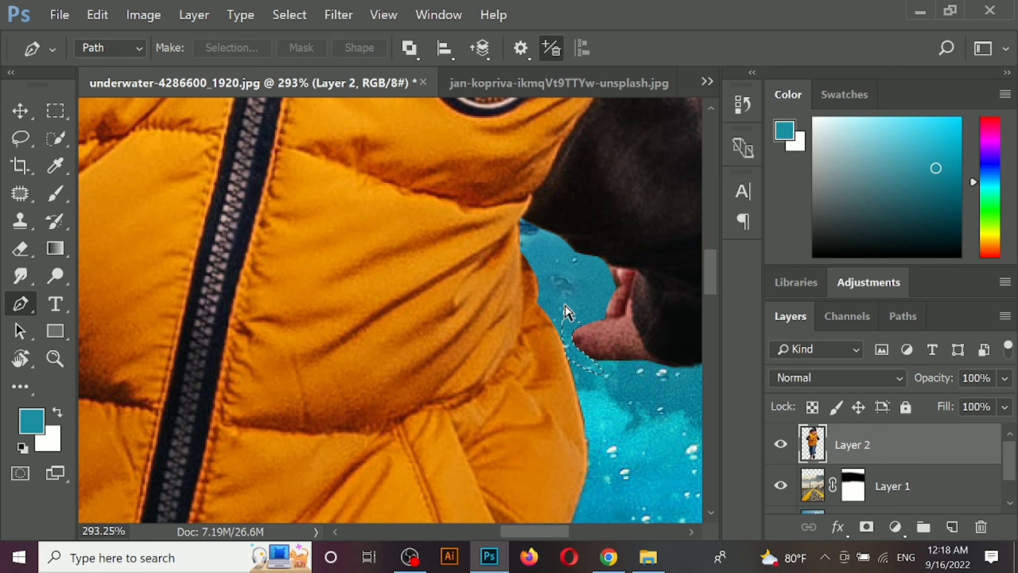
scroll(567, 319, "down", 10)
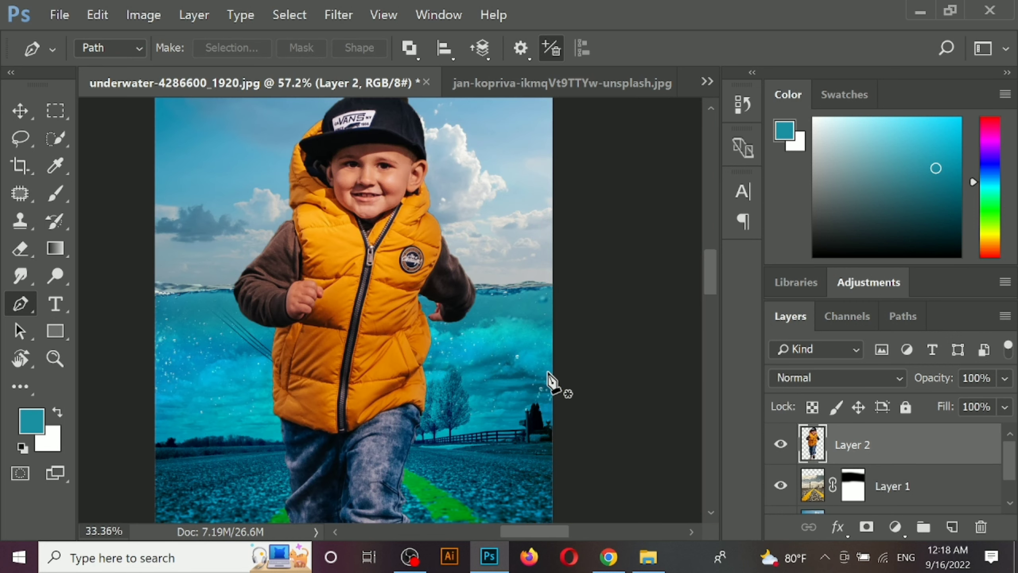
scroll(551, 381, "down", 2)
Step: Move the boy layer upward and scale it down to about 71% with Free Transform
key("v")
left_click(595, 365)
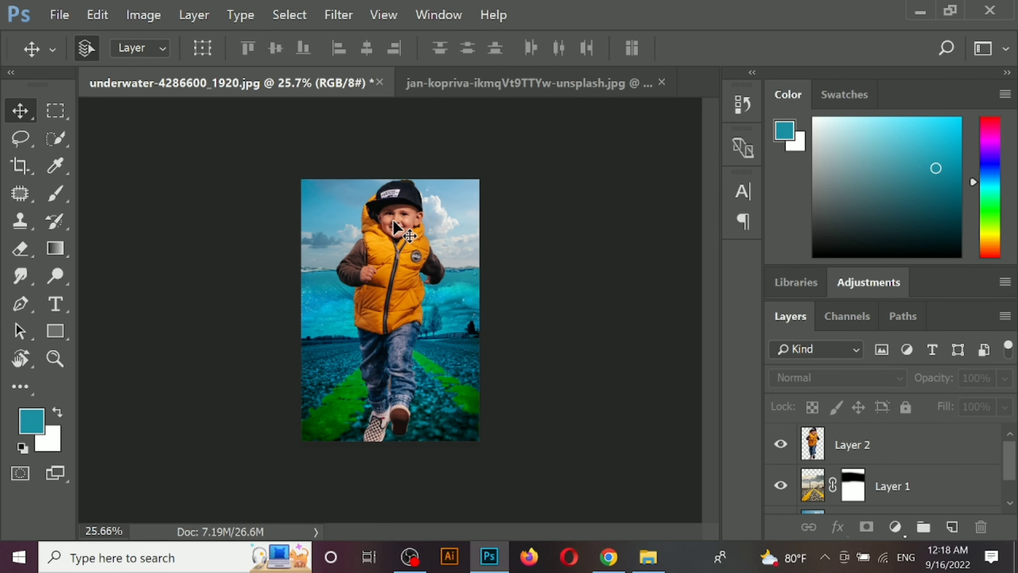
left_click_drag(393, 220, 391, 199)
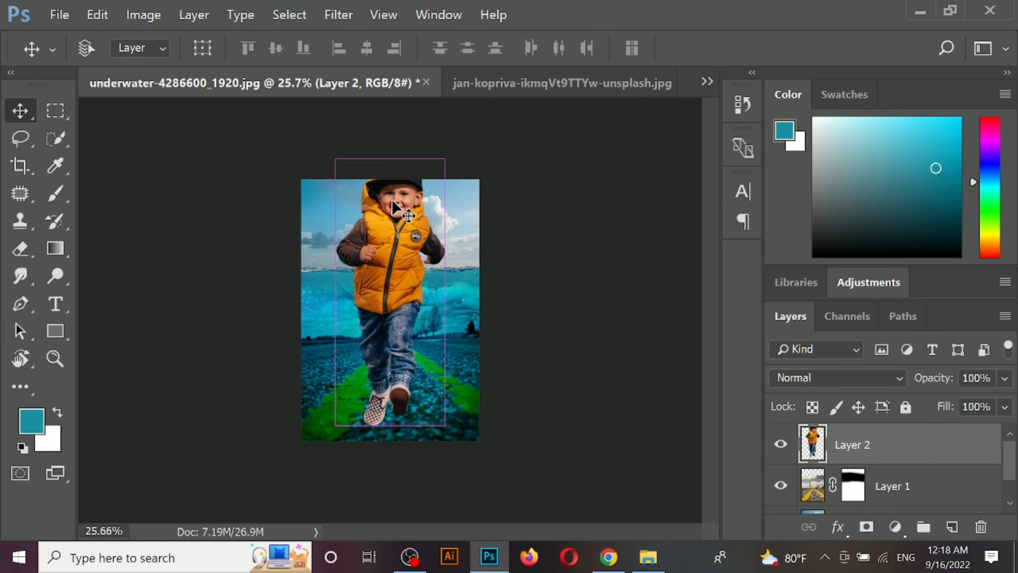
key("ctrl+t")
left_click_drag(445, 159, 404, 215)
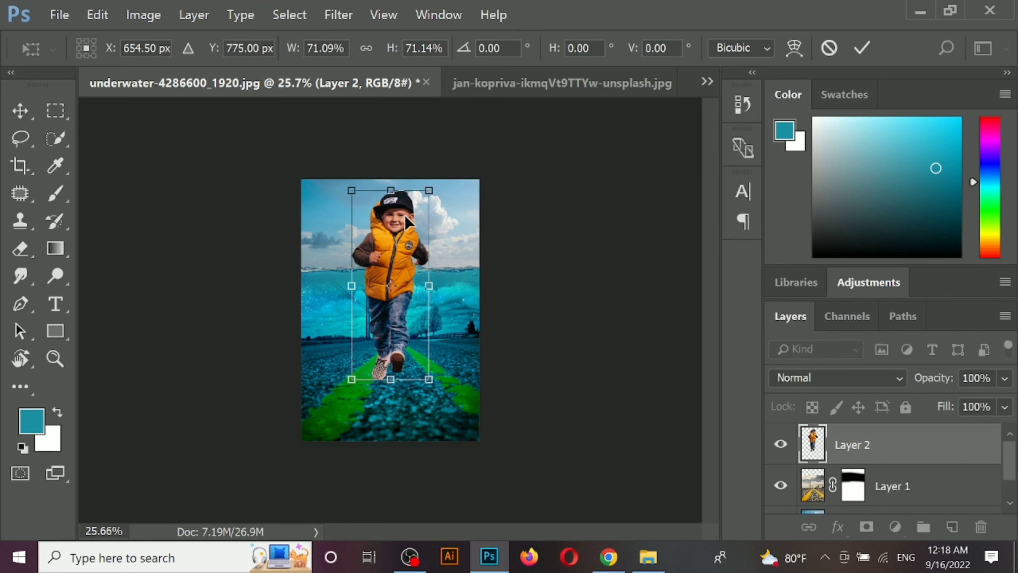
key("Return")
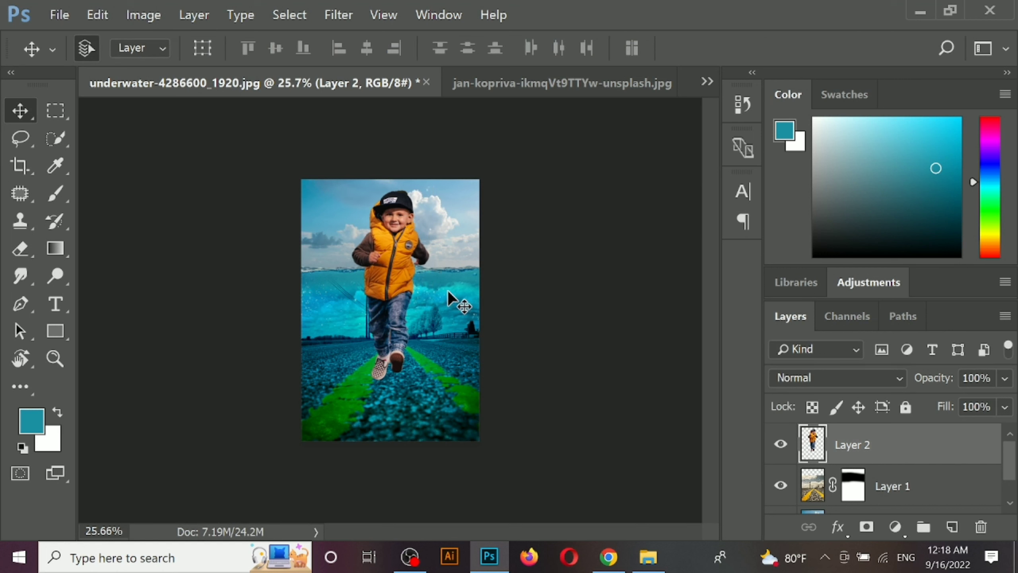
Step: Nudge the boy layer slightly downward and enlarge it to about 105% with Free Transform
key("shift+Down")
key("shift+Down")
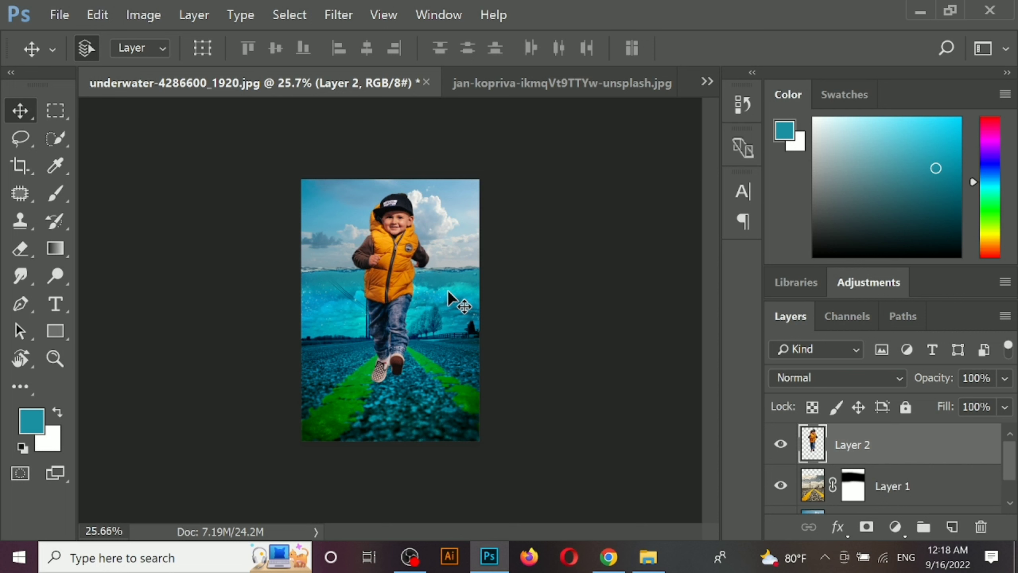
key("ctrl+t")
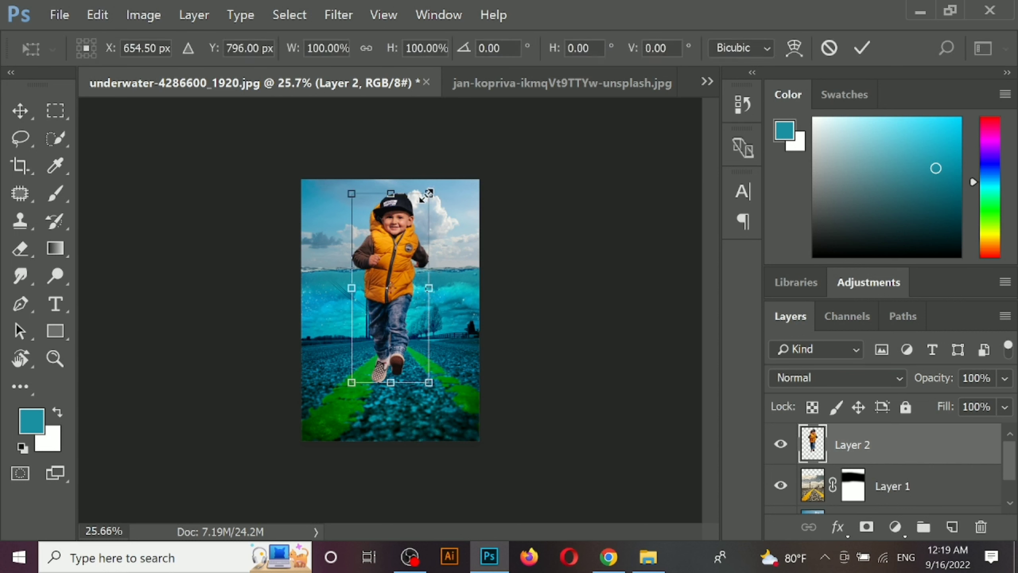
left_click_drag(432, 192, 436, 187)
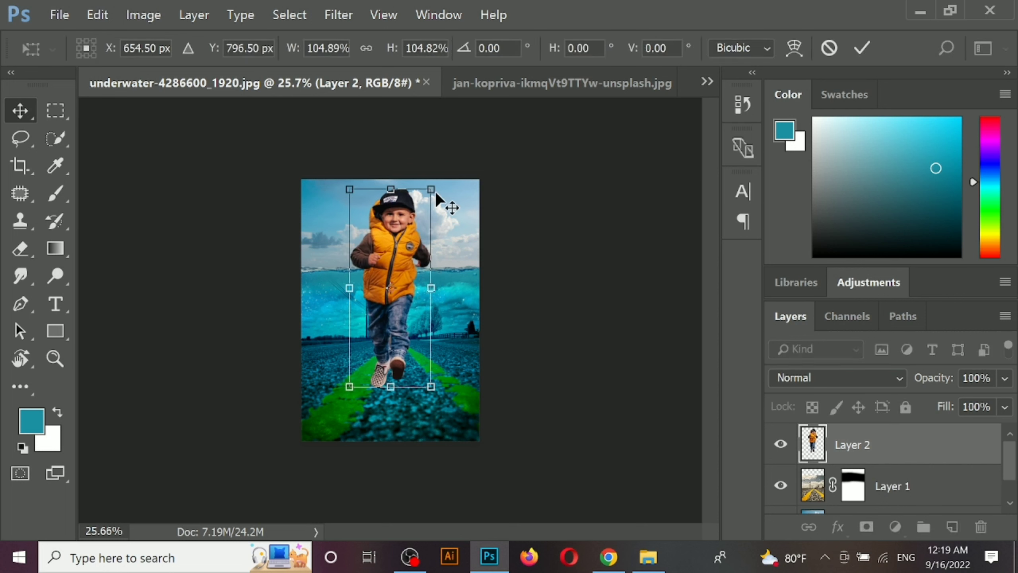
key("Return")
Step: Select the whole area below the waterline with the Rectangular Marquee tool and add a new layer above the boy
scroll(401, 268, "up", 5)
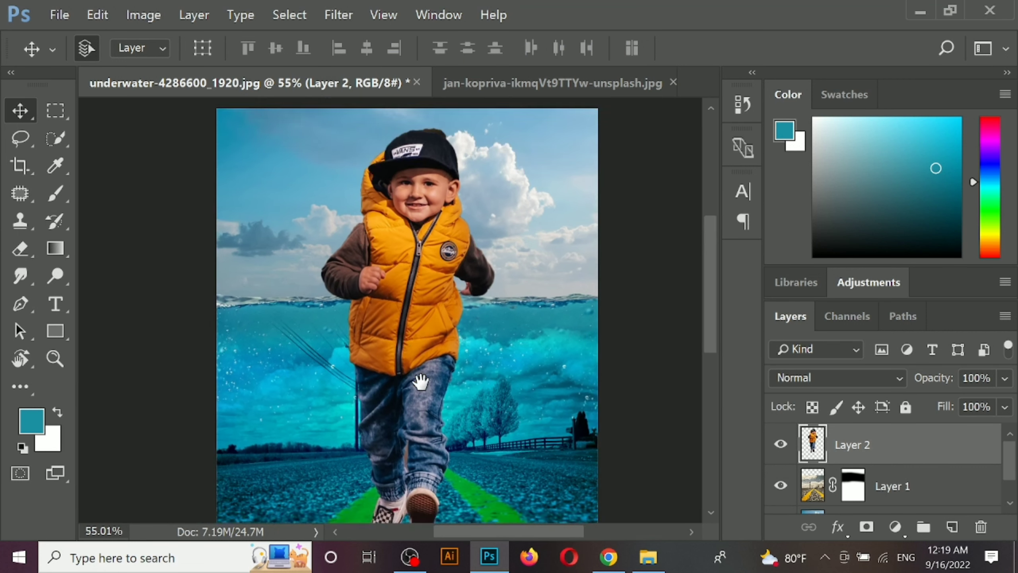
scroll(631, 459, "down", 1)
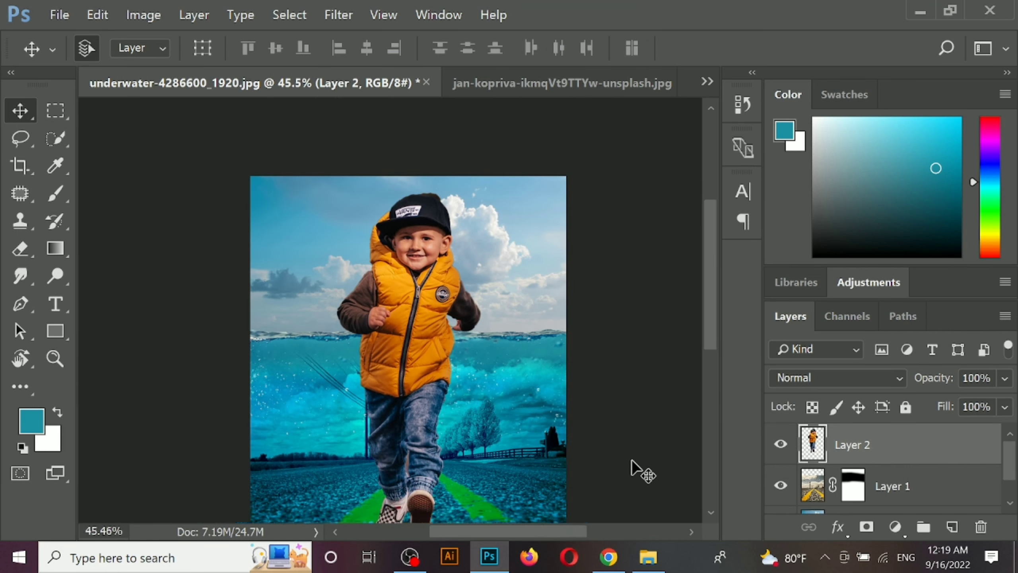
scroll(631, 459, "down", 1)
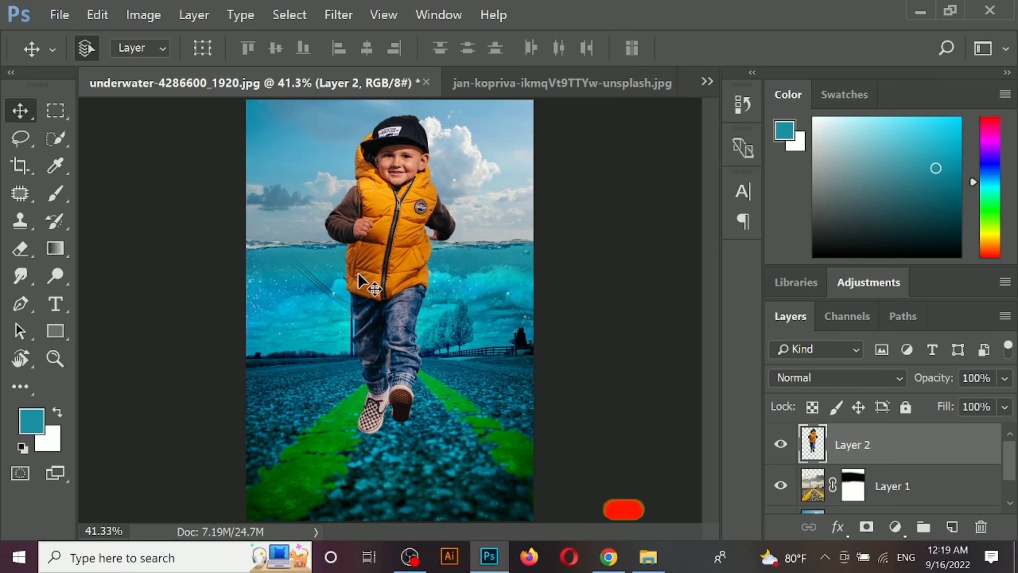
key("m")
left_click_drag(246, 244, 599, 526)
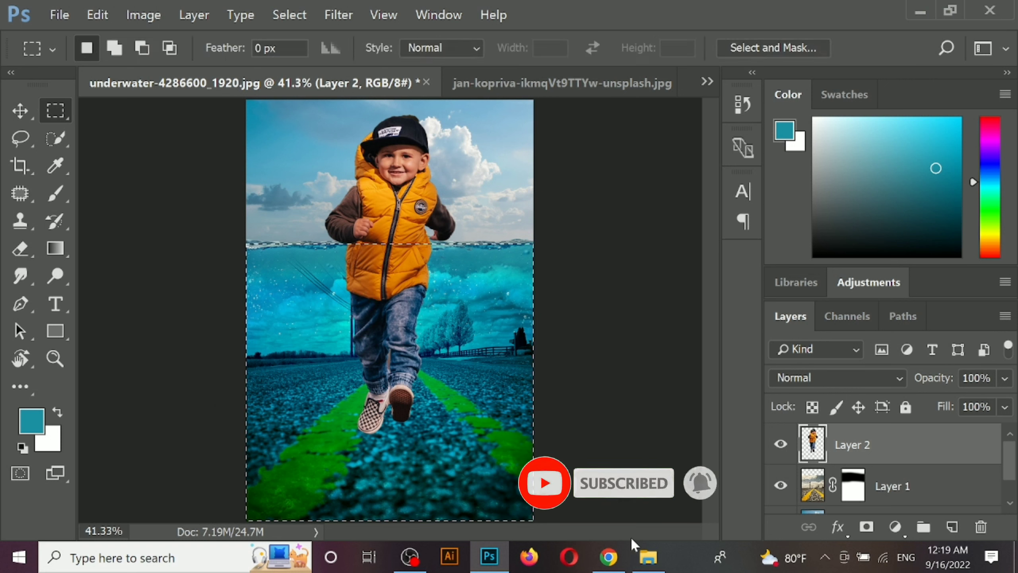
key("ctrl+shift+n")
key("Return")
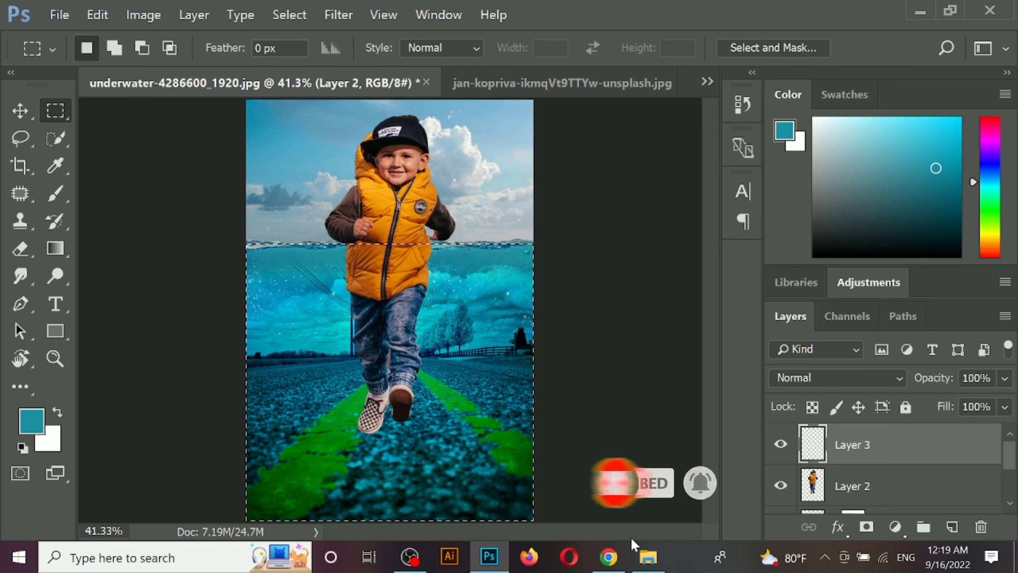
Step: Set the foreground color to 0ca2b9, fill the selected underwater area on the new layer with it and deselect
left_click(32, 421)
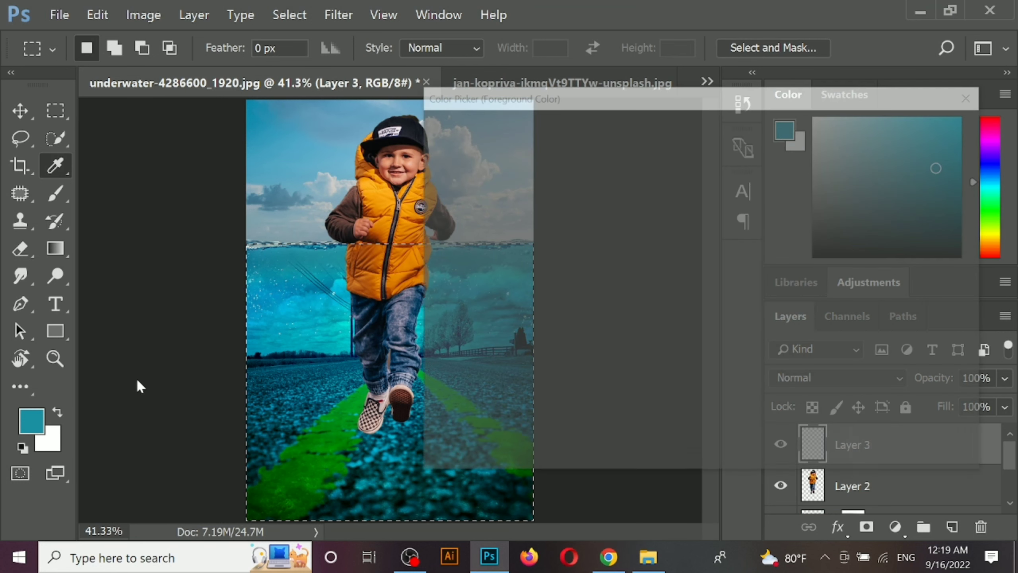
left_click(307, 267)
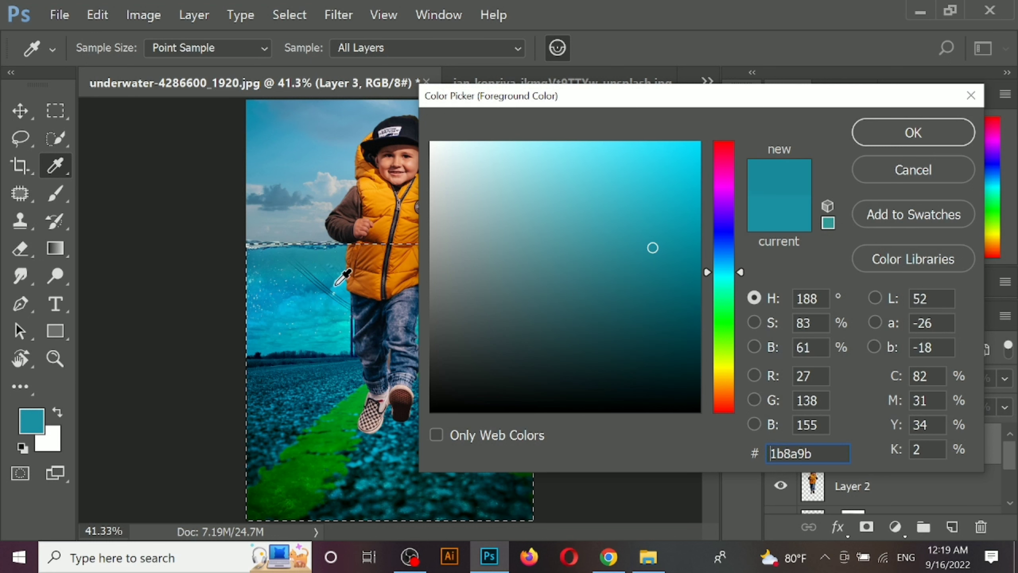
left_click(682, 216)
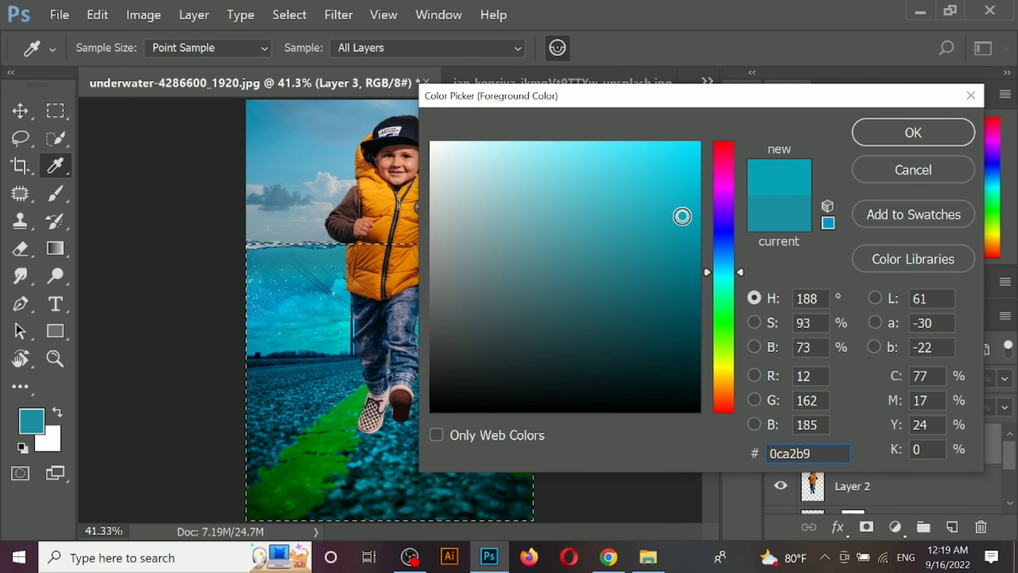
key("Return")
key("alt+BackSpace")
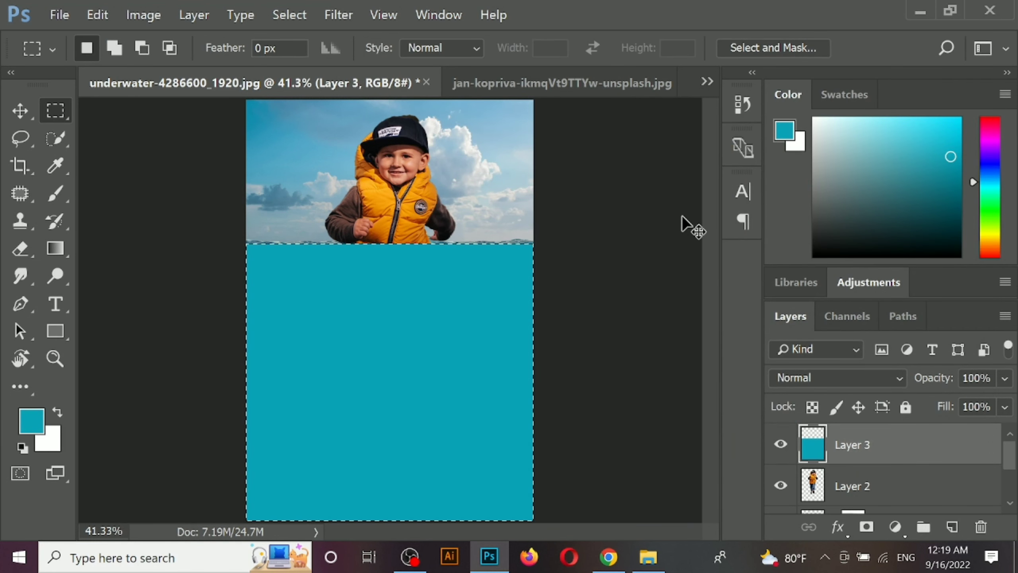
key("ctrl+d")
Step: Try several blend modes on the teal fill layer and set it to Soft Light
left_click(801, 377)
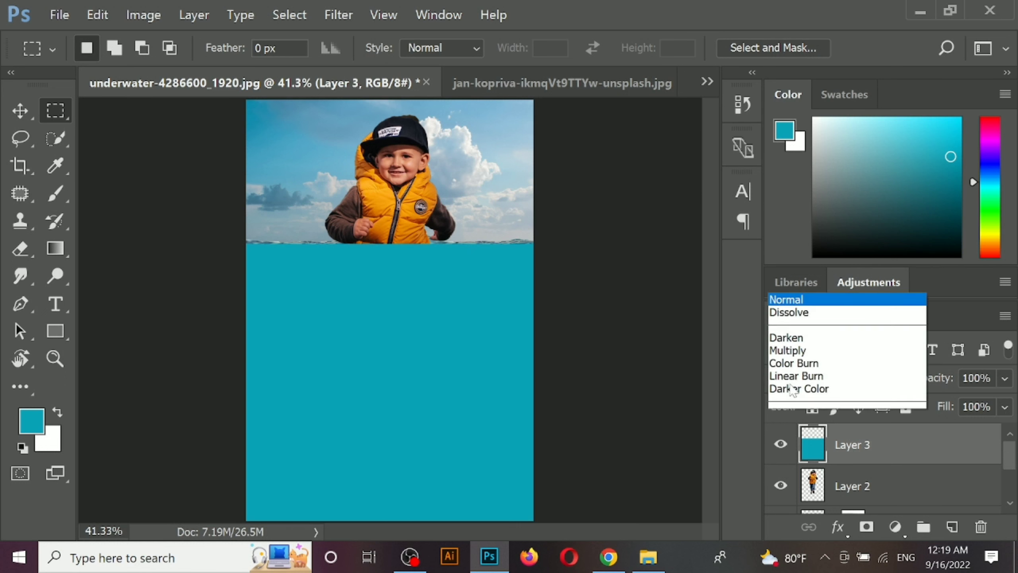
left_click(771, 62)
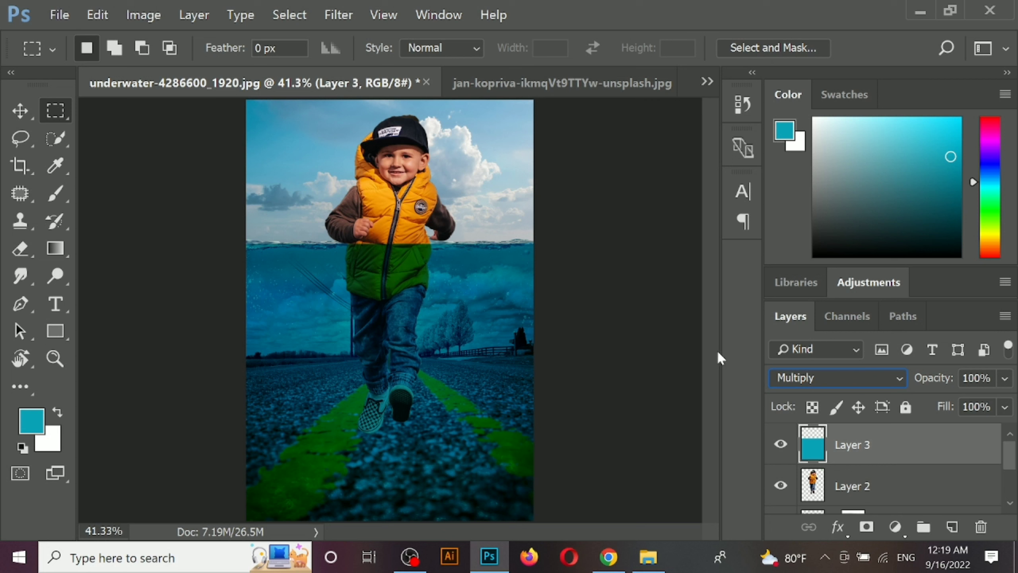
scroll(813, 385, "down", 3)
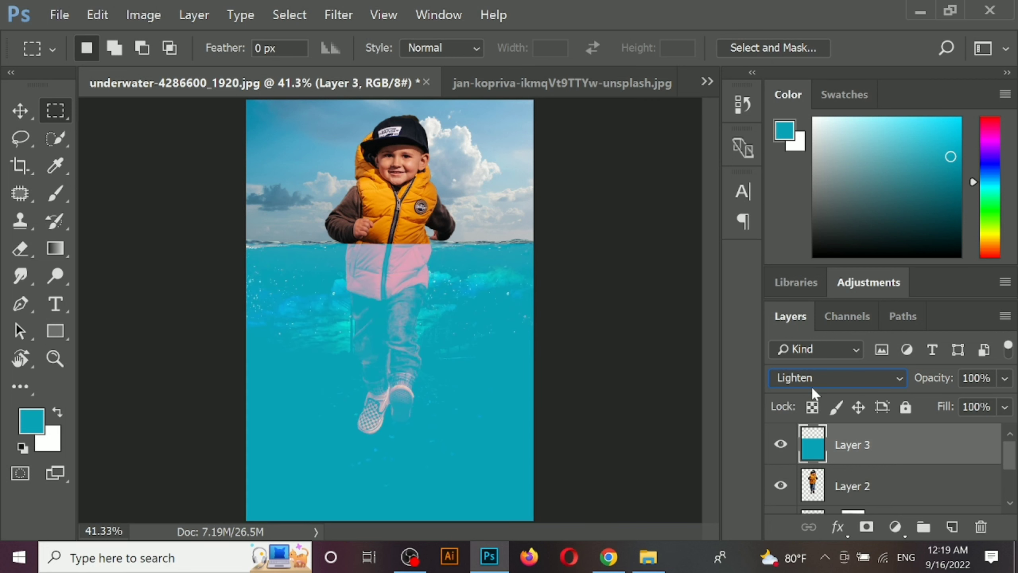
scroll(811, 385, "down", 3)
scroll(811, 385, "down", 3)
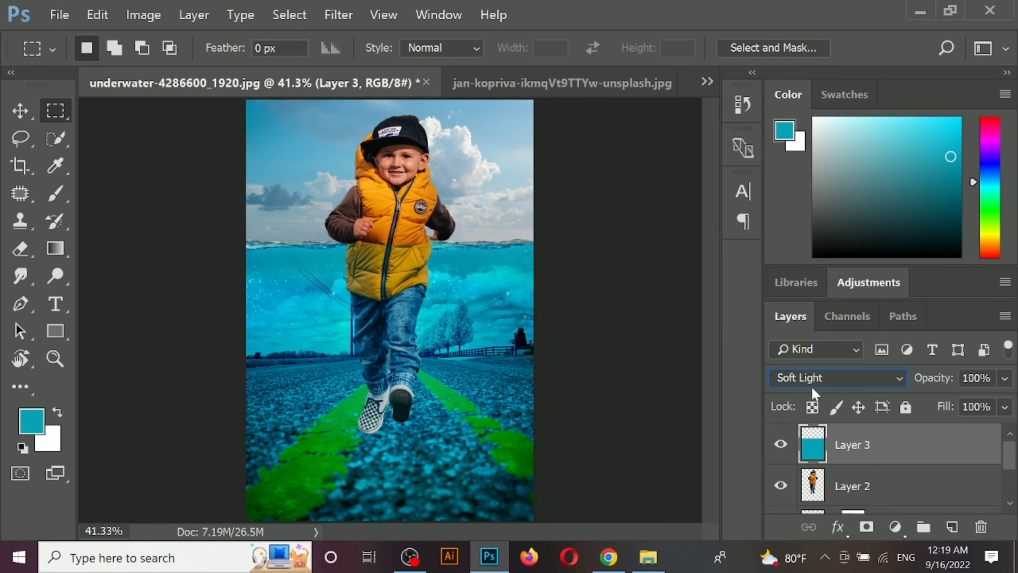
scroll(811, 385, "up", 1)
Step: Lower the opacity of the boy layer, Layer 2, to 22%
left_click(881, 477)
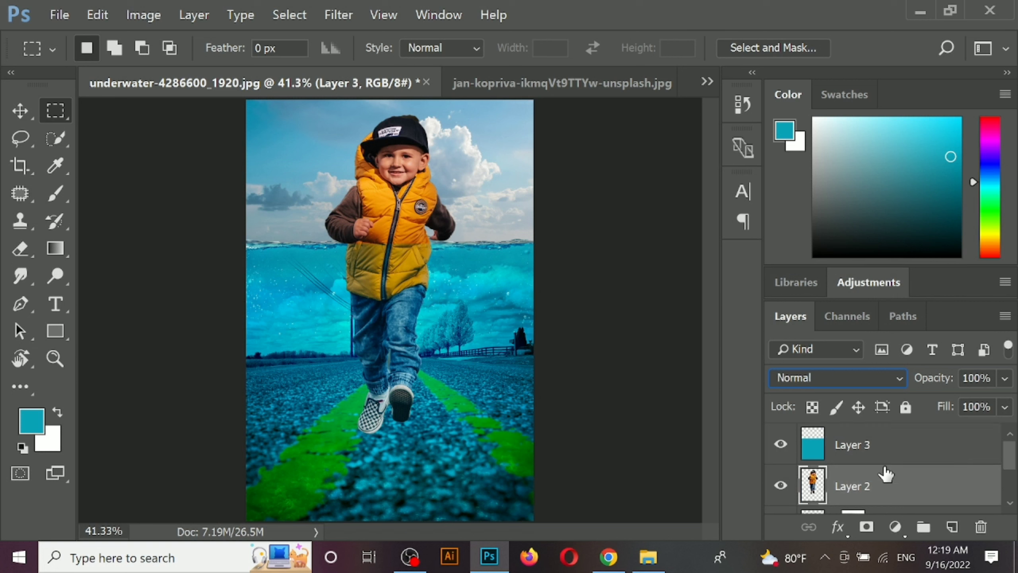
left_click(1004, 379)
left_click_drag(1001, 404, 926, 406)
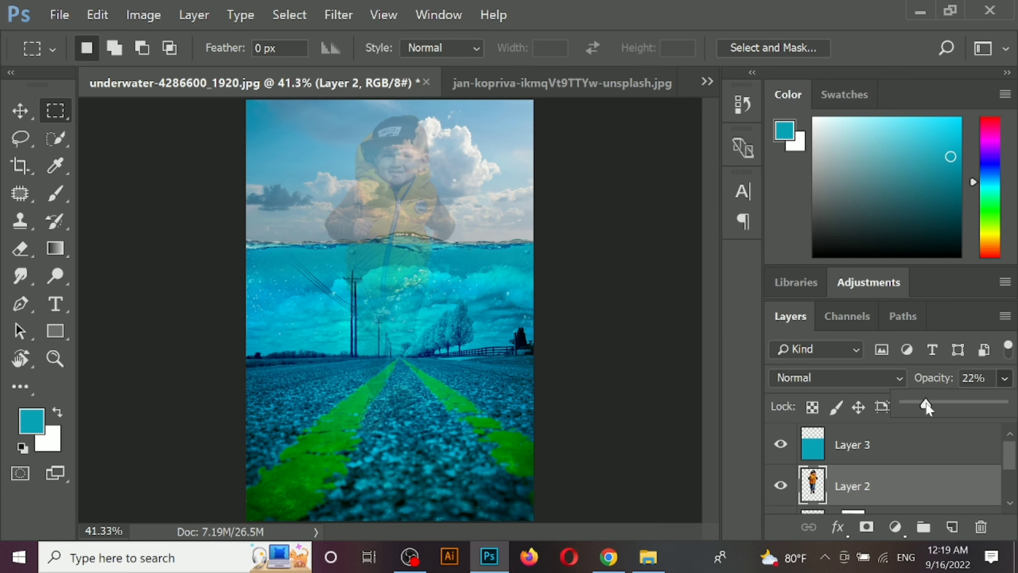
Step: Add a layer mask to the boy layer and paint black along the wave crossing his vest with an 80 px brush
scroll(401, 217, "up", 5)
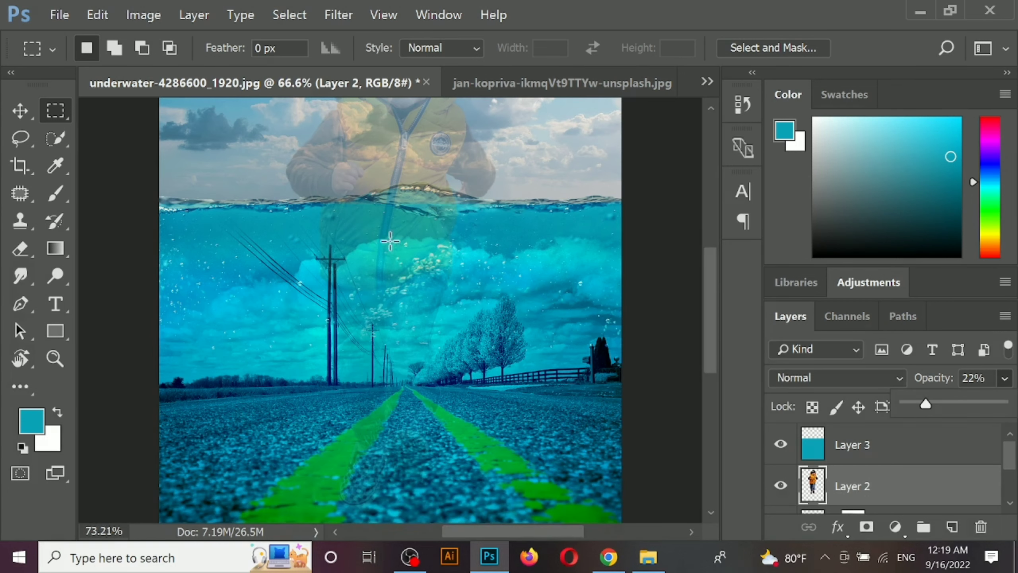
left_click_drag(429, 207, 422, 345)
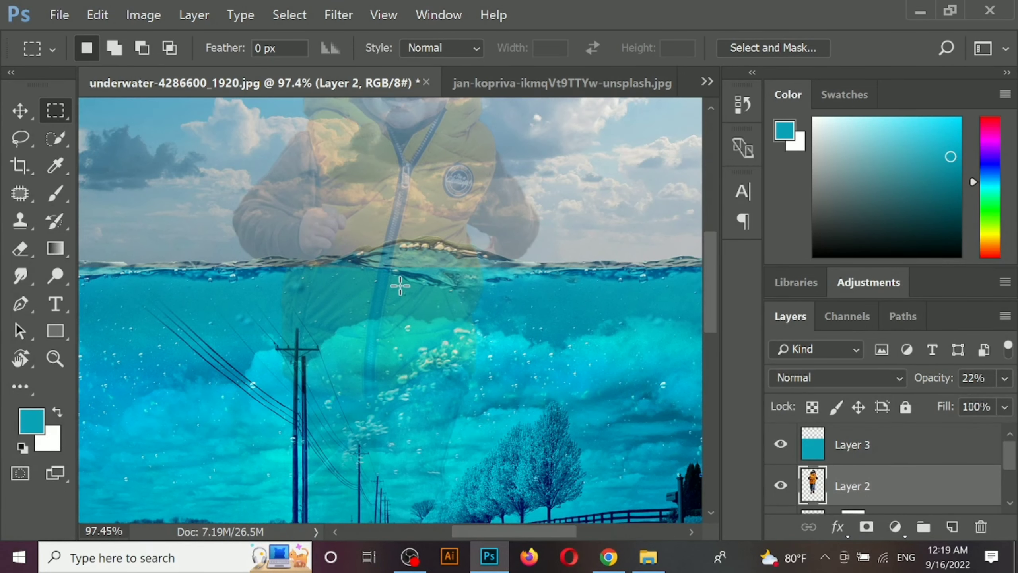
left_click(866, 526)
key("b")
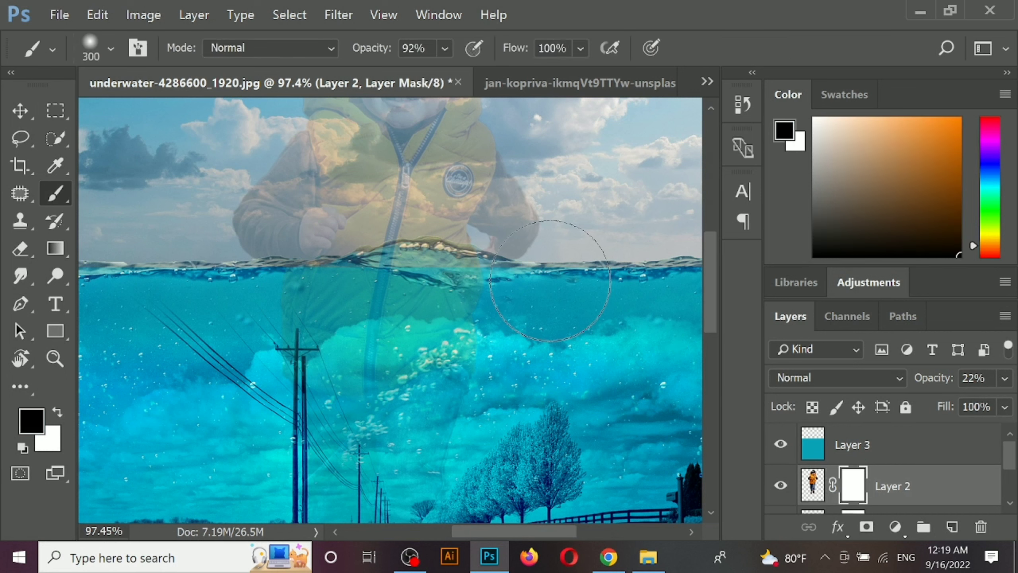
key("bracketleft")
key("bracketleft")
key("bracketleft")
key("bracketleft")
key("bracketleft")
key("bracketleft")
key("bracketleft")
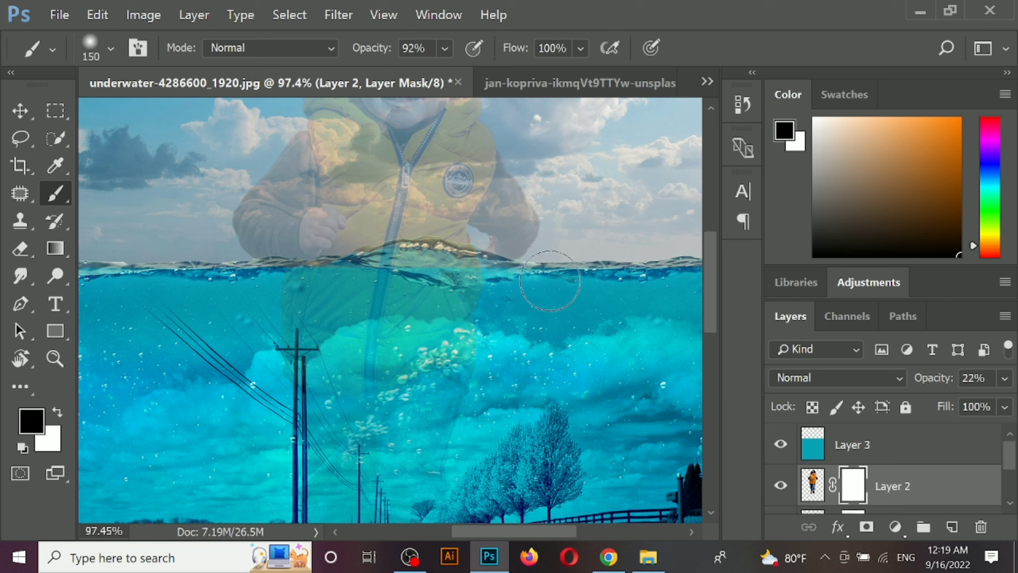
key("bracketleft")
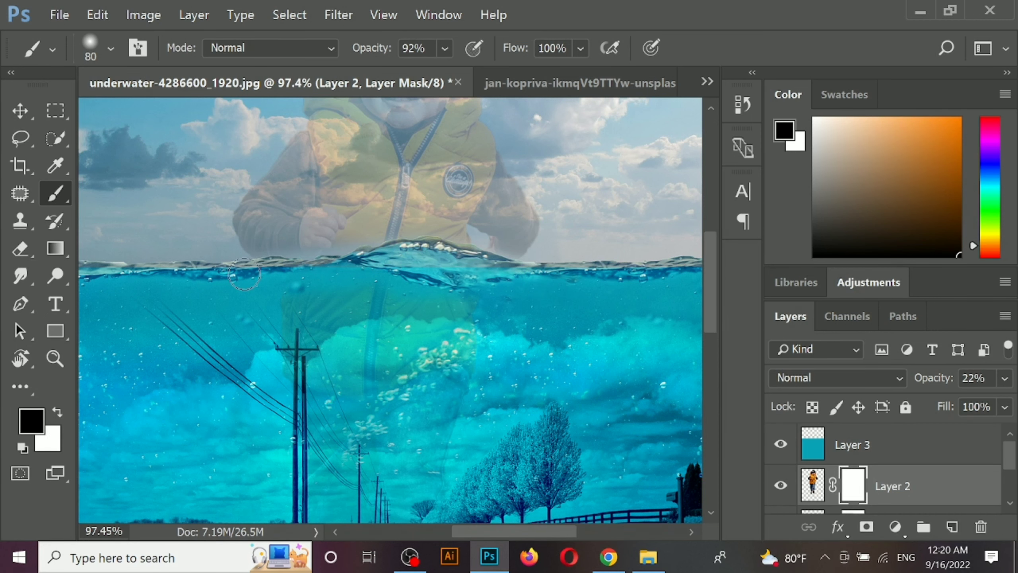
Step: Set the boy layer's opacity back to 100%
key("ctrl+0")
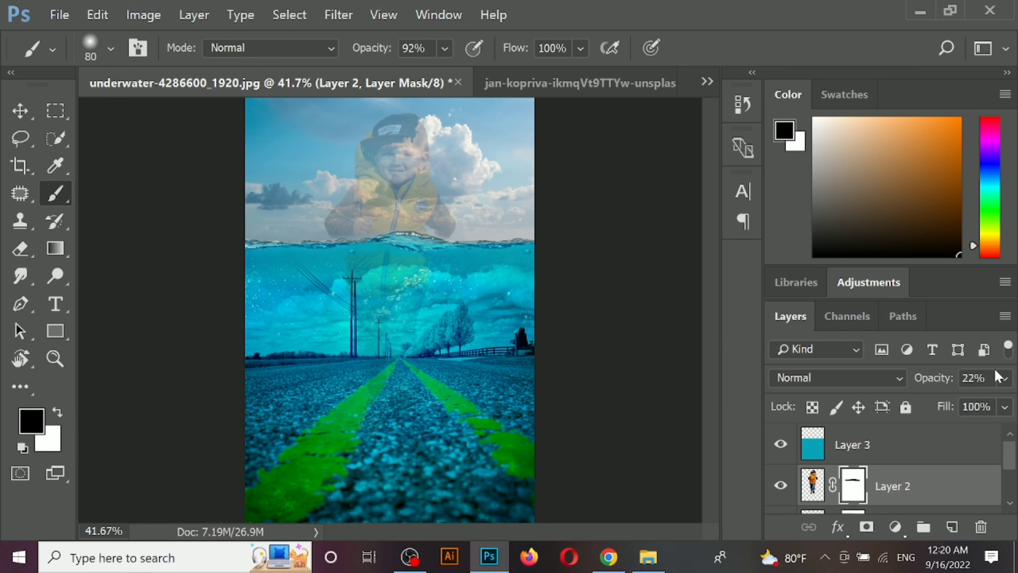
left_click(1004, 381)
left_click_drag(926, 404, 1012, 411)
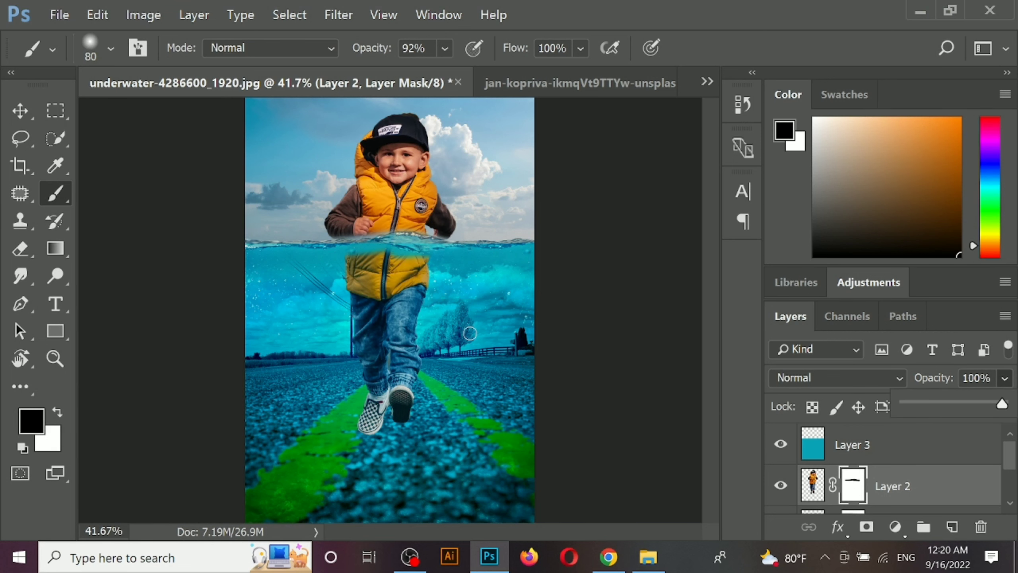
Step: Paint white on the boy layer's mask to bring back the vest just below the waterline
scroll(469, 333, "up", 2)
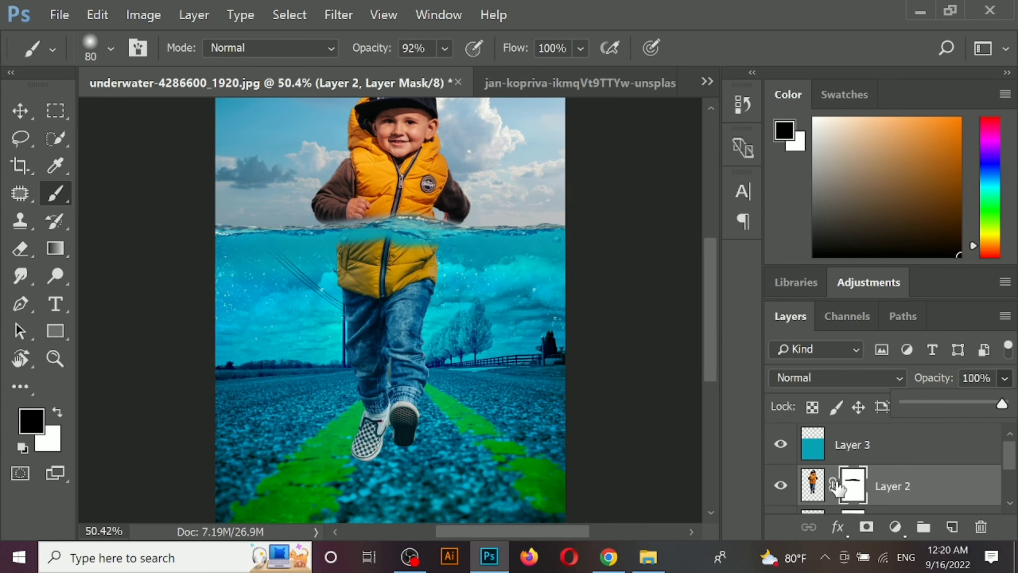
scroll(330, 310, "up", 3)
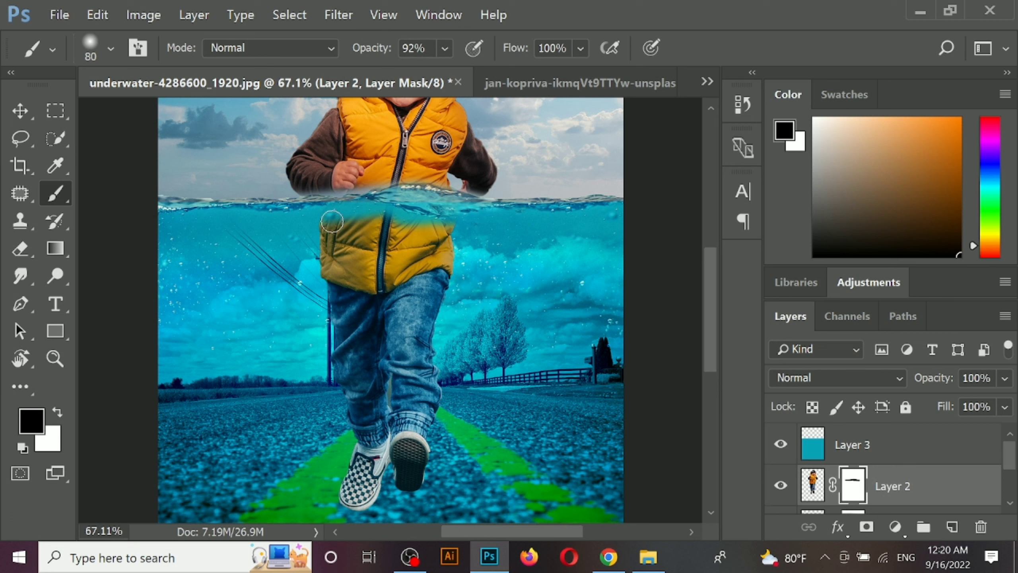
key("x")
mouse_move(332, 220)
left_mouse_down()
mouse_move(449, 235)
mouse_move(435, 221)
mouse_move(393, 219)
left_mouse_up()
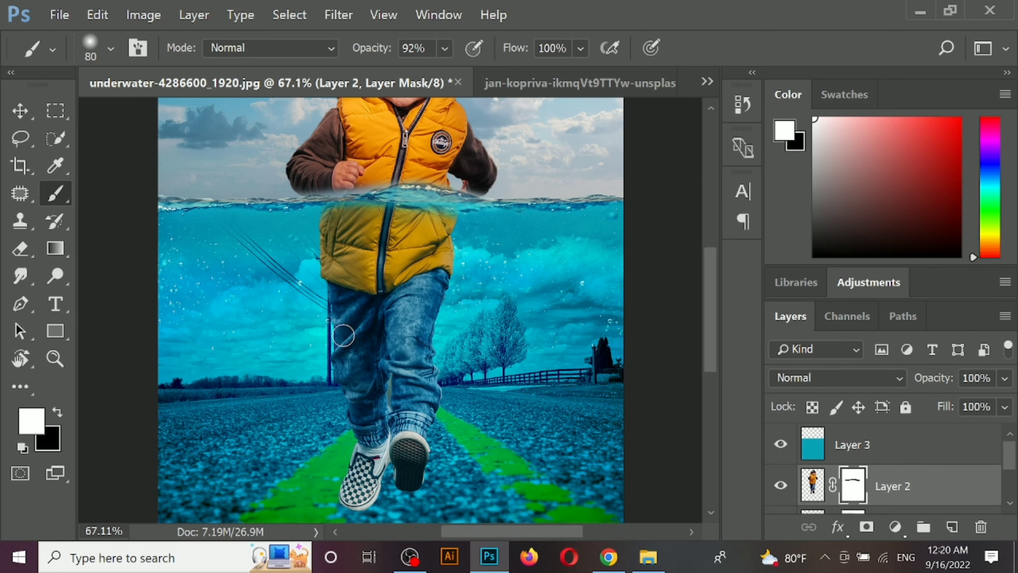
Step: Paint black on the mask across the upper edge of the submerged vest so the wave shows in front of it
scroll(461, 364, "down", 3)
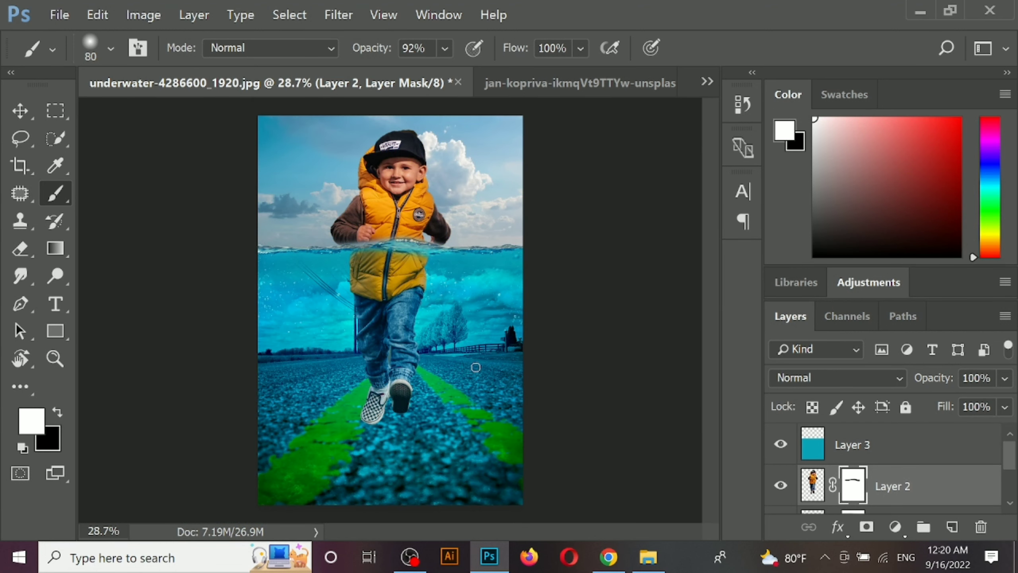
scroll(421, 263, "up", 4)
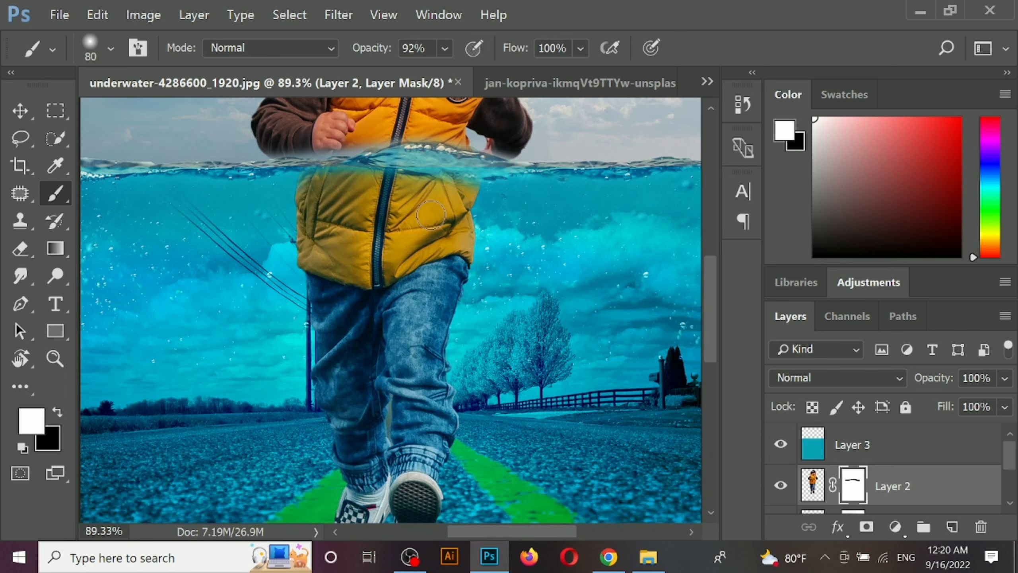
key("x")
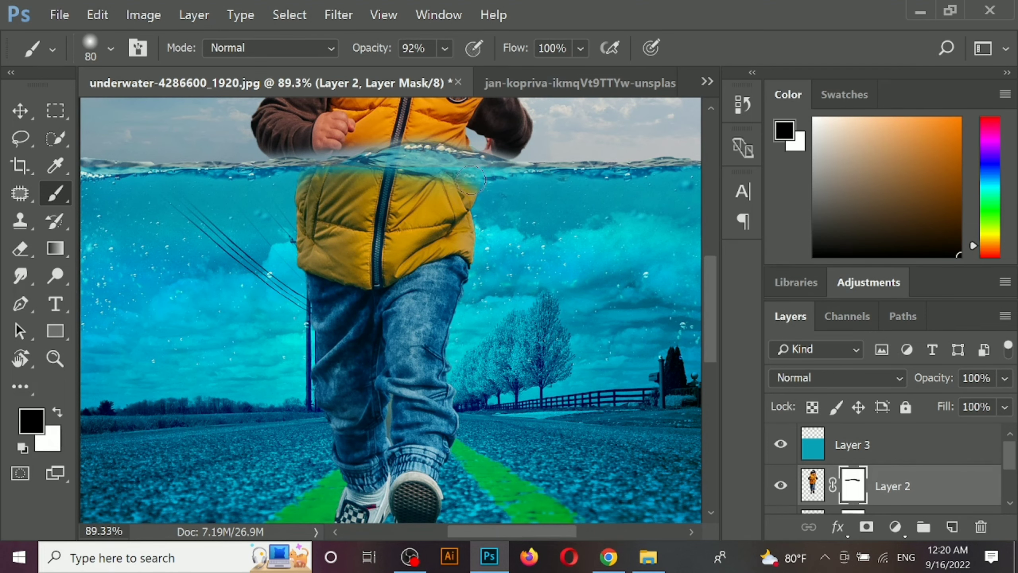
mouse_move(470, 180)
left_mouse_down()
mouse_move(445, 186)
mouse_move(386, 168)
mouse_move(251, 177)
left_mouse_up()
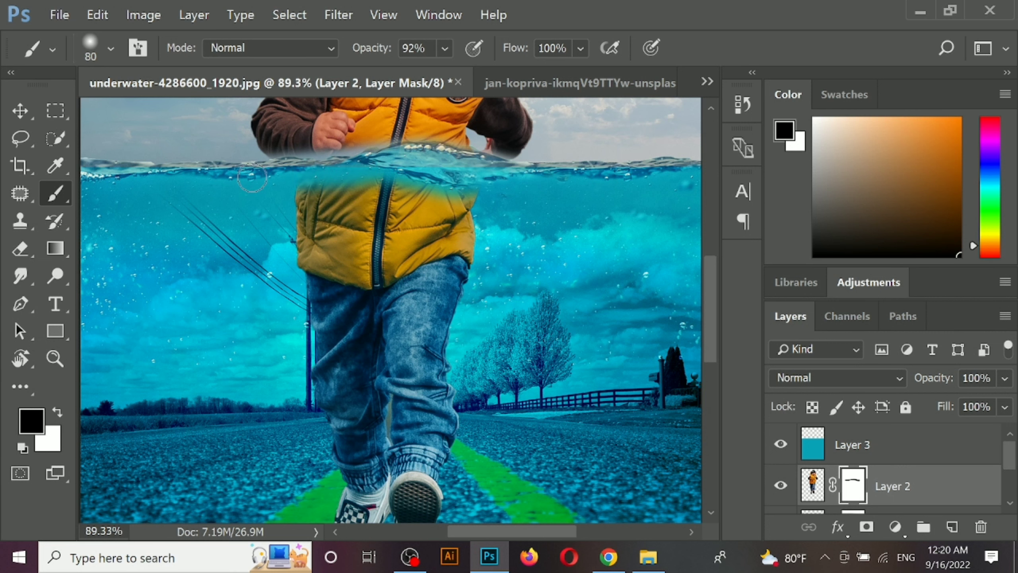
scroll(352, 296, "down", 5)
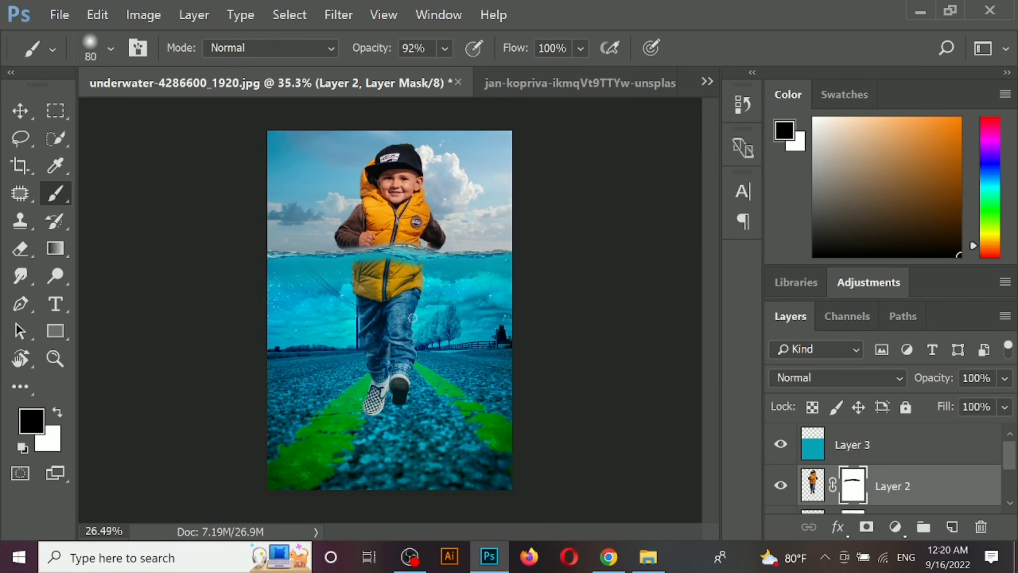
Step: Switch to the Move tool and deselect all layers
key("v")
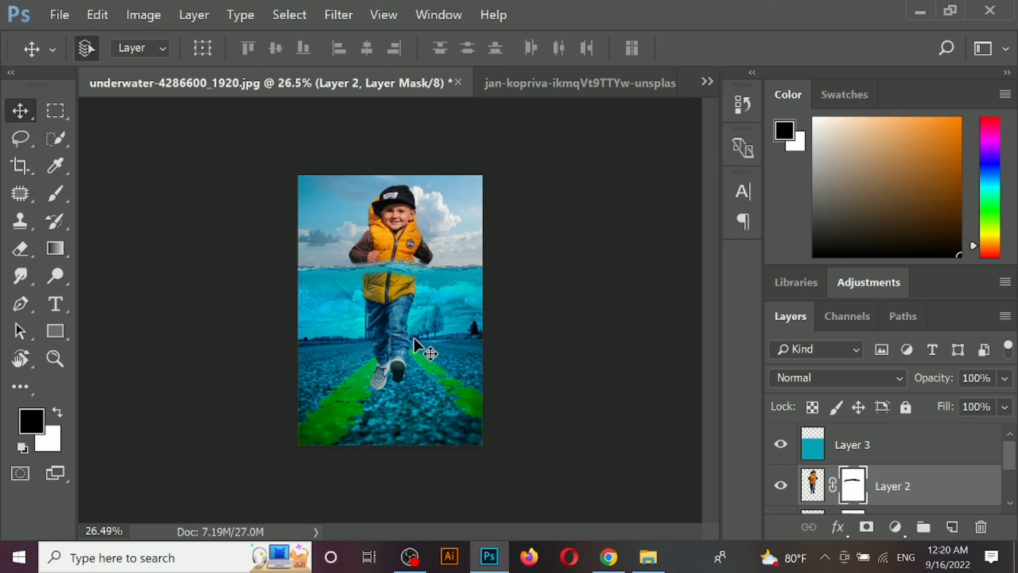
left_click(577, 371)
scroll(546, 380, "up", 2)
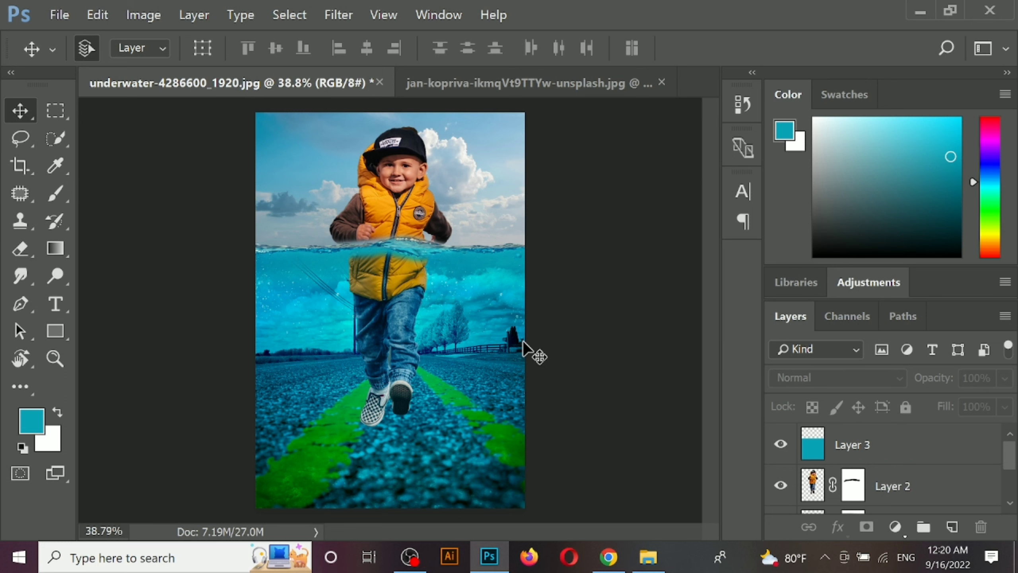
Step: Add a new empty layer above all the others
scroll(427, 414, "down", 1)
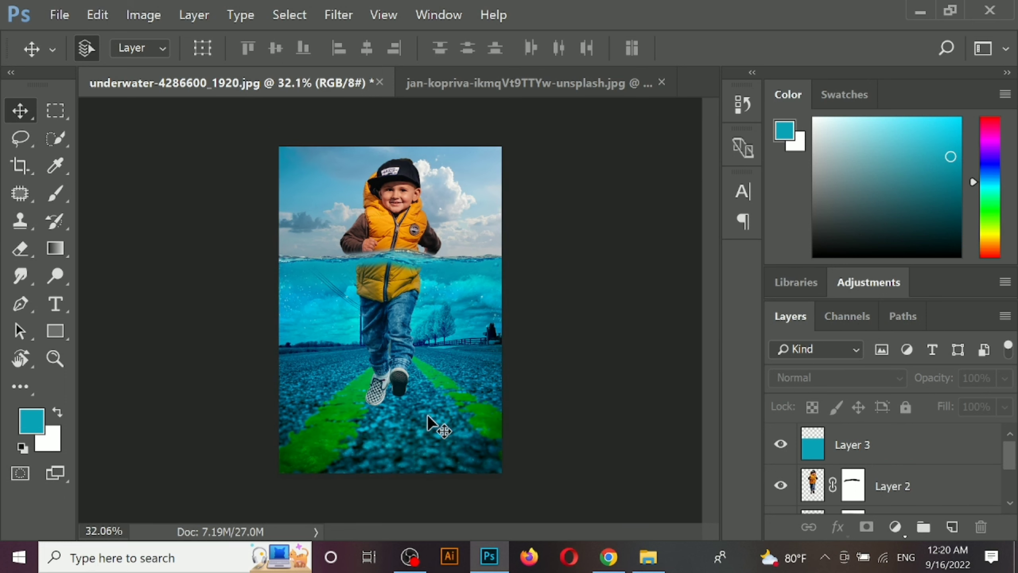
scroll(408, 423, "up", 6)
scroll(393, 317, "down", 5)
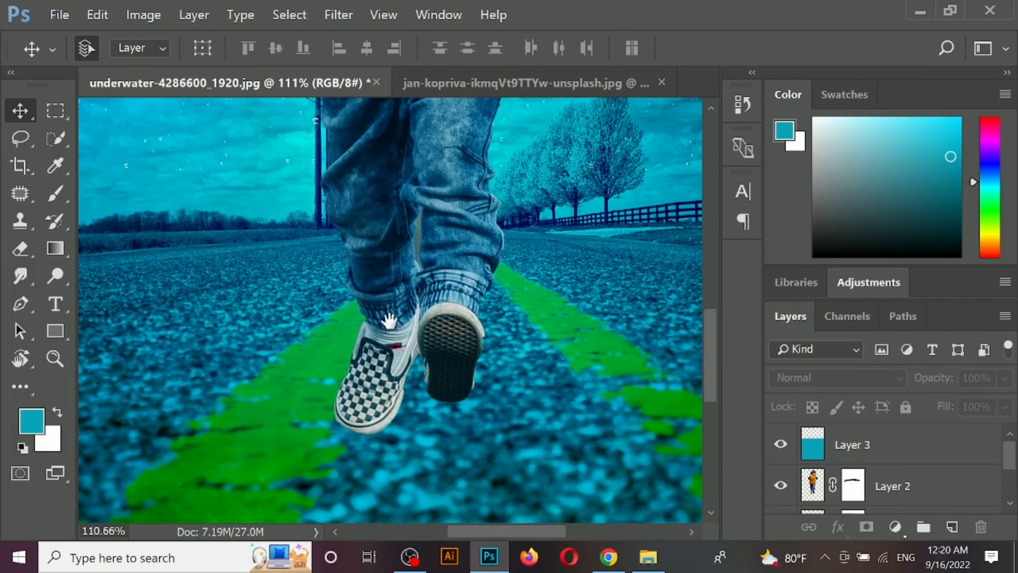
key("ctrl+shift+n")
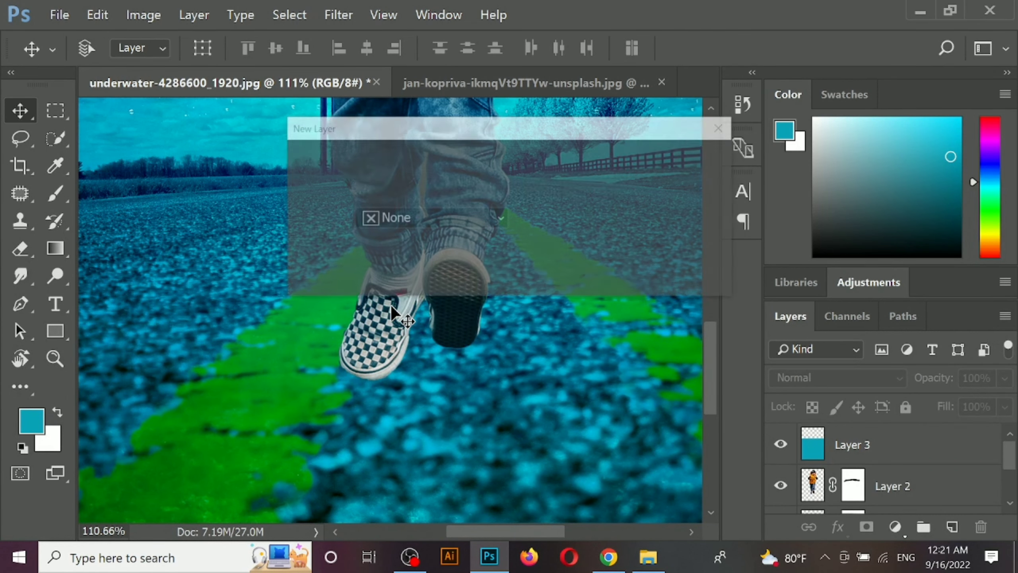
key("Return")
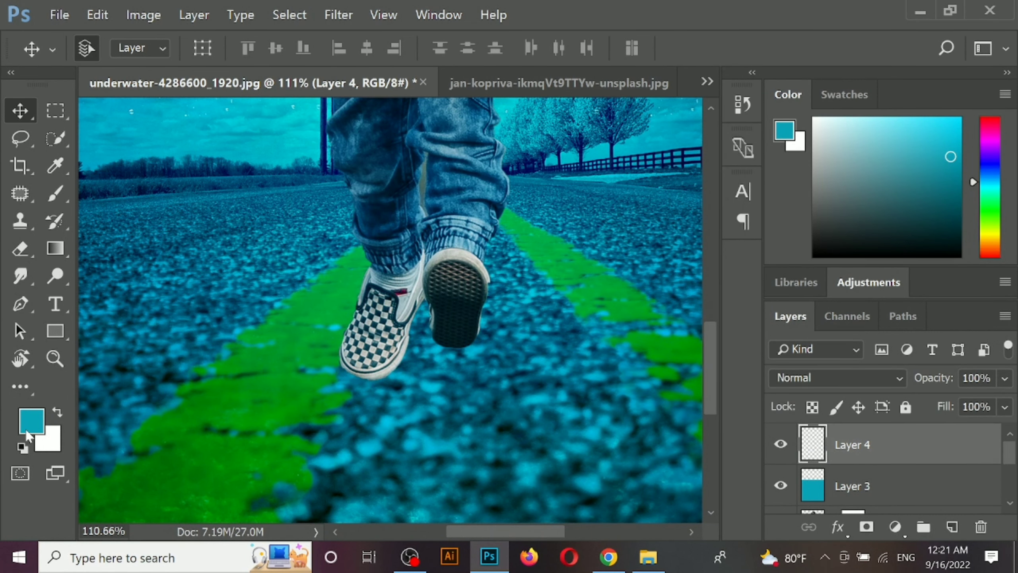
Step: Paint black (#000000) shadow strokes under both shoes with the Brush and send the shadow layer beneath the road layer
left_click(29, 435)
left_click_drag(677, 395, 703, 428)
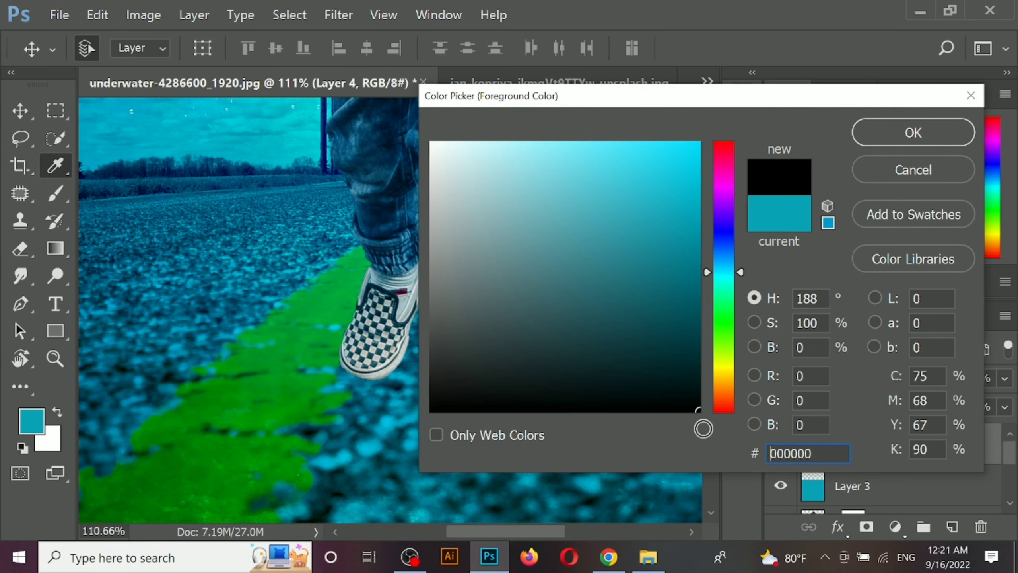
key("Return")
key("b")
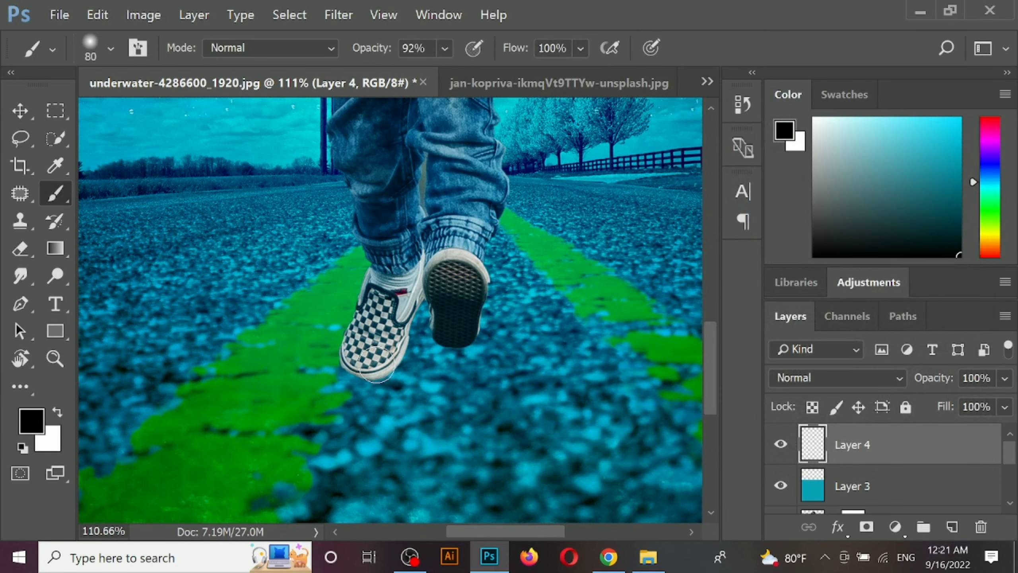
mouse_move(392, 362)
left_mouse_down()
mouse_move(349, 365)
mouse_move(370, 364)
left_mouse_up()
left_click_drag(450, 375, 452, 420)
scroll(532, 378, "down", 2)
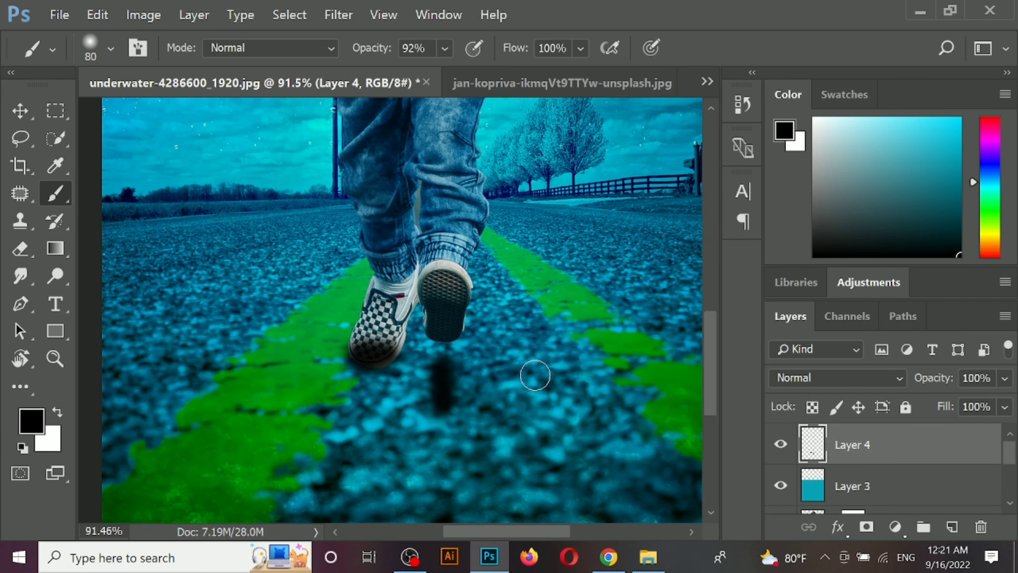
key("ctrl+shift+bracketleft")
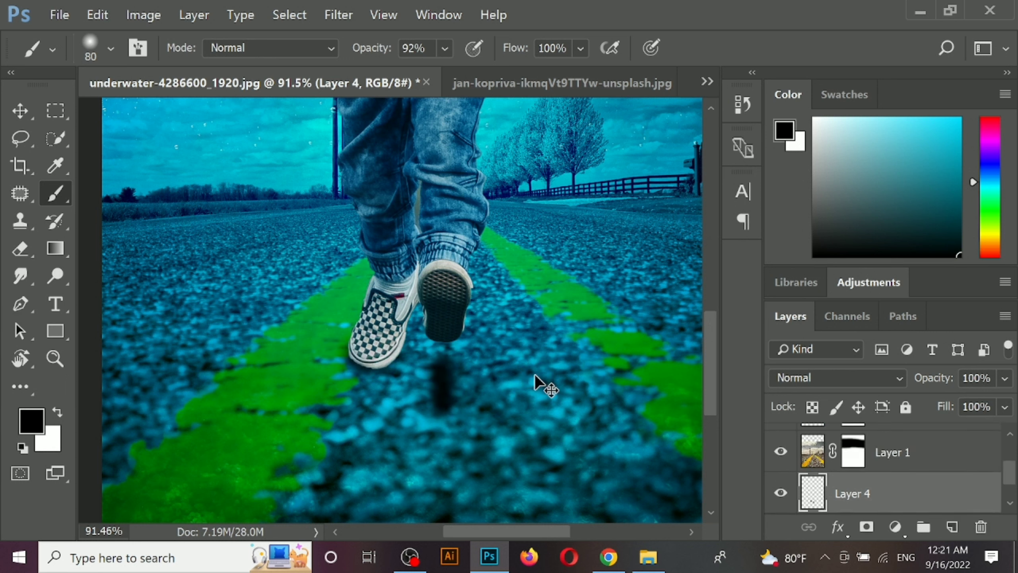
Step: Blur the shadow layer with a Gaussian Blur of 7.8 pixels radius
left_click(319, 15)
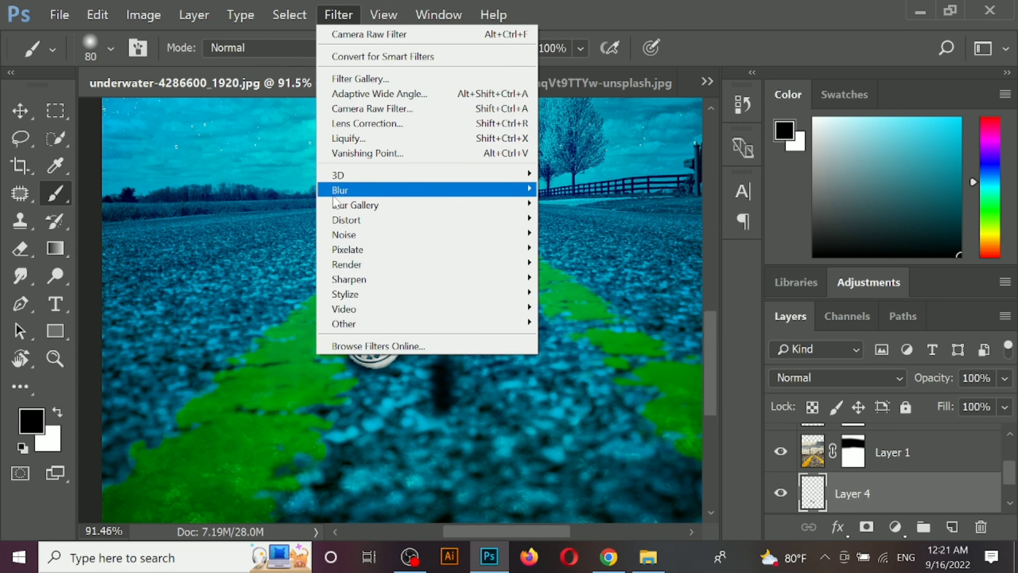
mouse_move(340, 196)
left_click(577, 249)
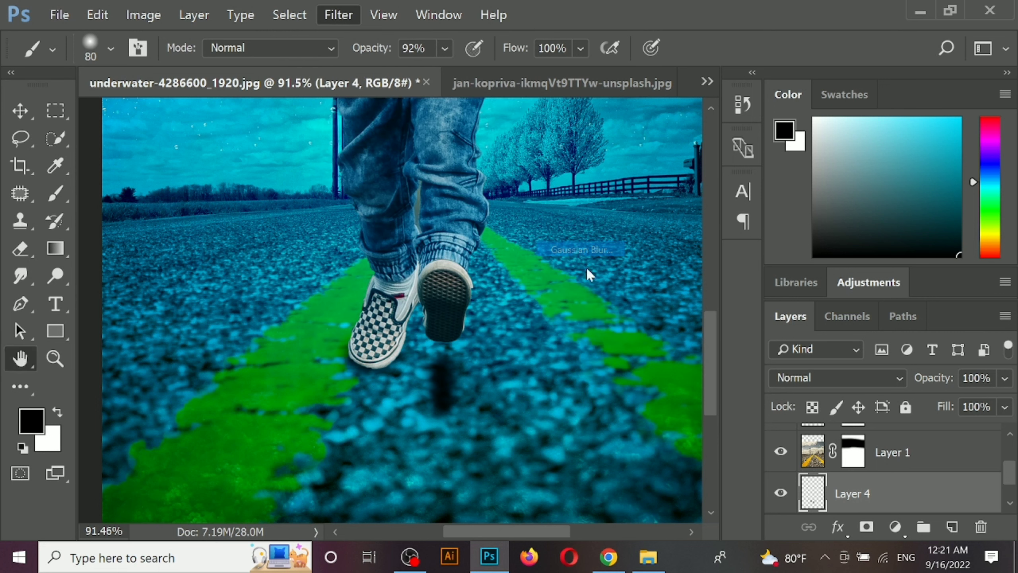
mouse_move(713, 445)
left_mouse_down()
mouse_move(729, 445)
mouse_move(708, 447)
left_mouse_up()
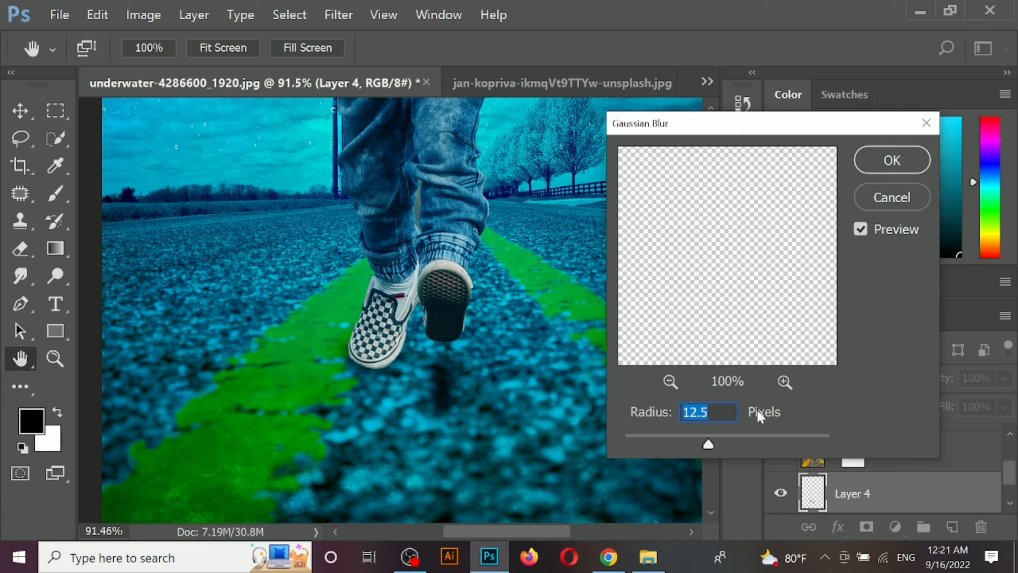
mouse_move(714, 448)
left_mouse_down()
mouse_move(725, 449)
mouse_move(695, 445)
left_mouse_up()
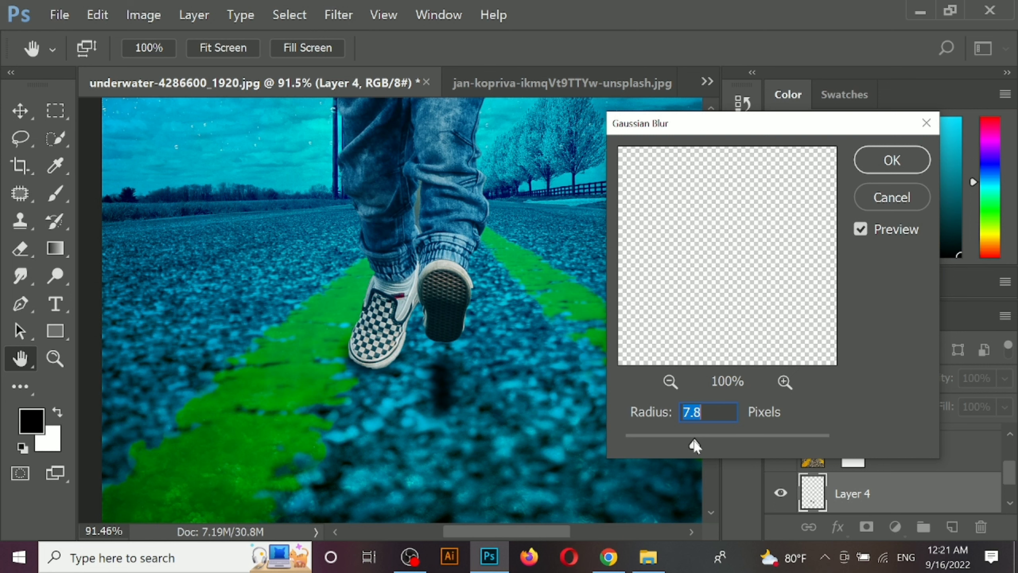
left_click(890, 160)
key("b")
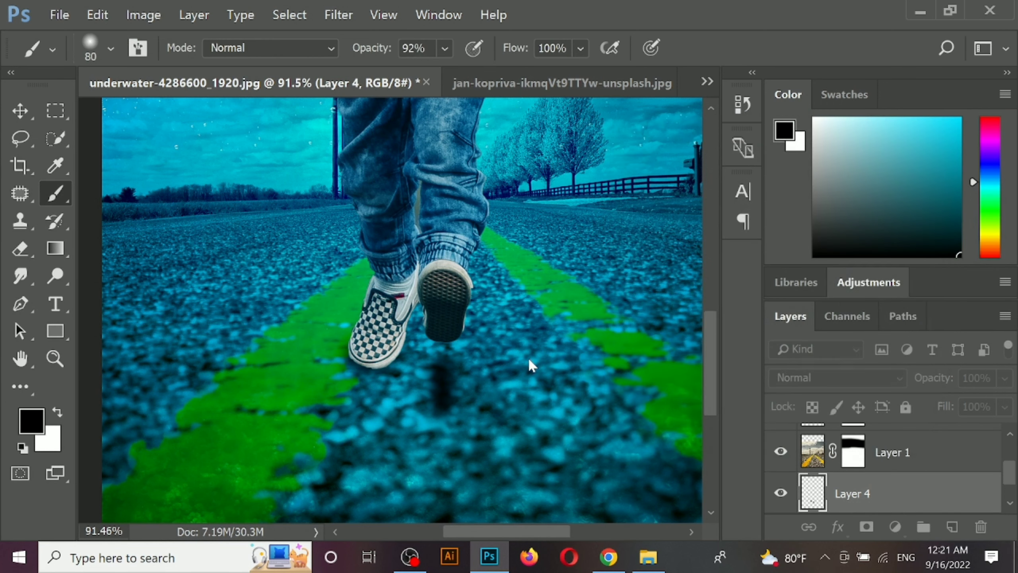
Step: Add a layer mask to the shadow layer and paint black over the dark smudge below the raised shoe to hide it
scroll(506, 388, "down", 2)
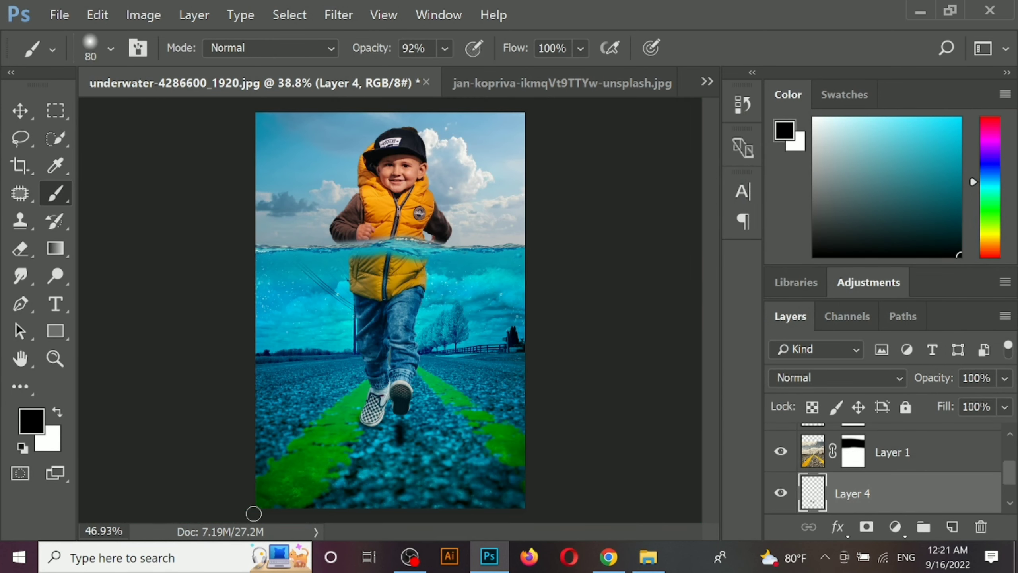
scroll(300, 498, "up", 2)
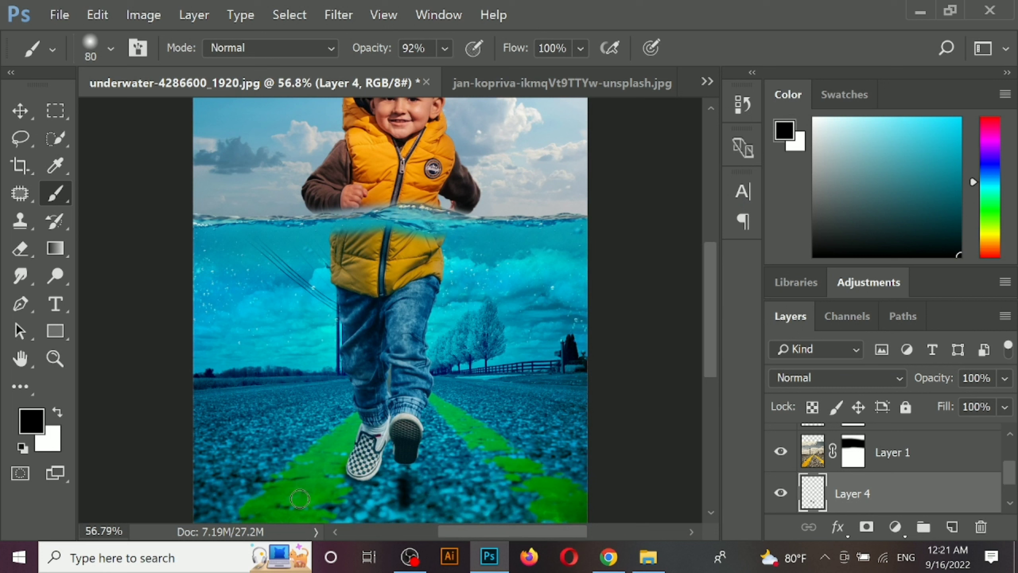
left_click(867, 526)
scroll(392, 292, "down", 1)
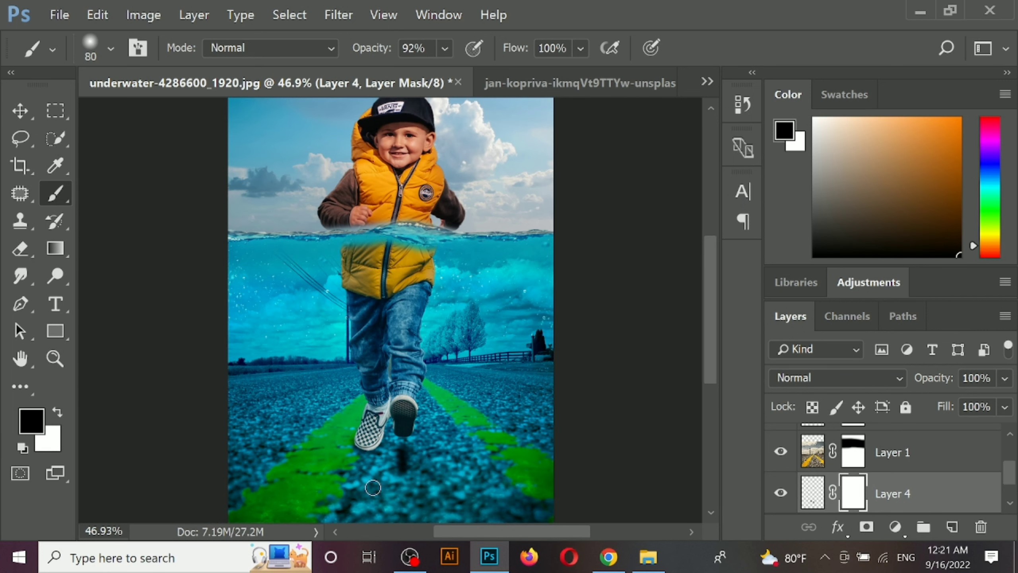
mouse_move(392, 466)
left_mouse_down()
mouse_move(413, 476)
mouse_move(406, 447)
mouse_move(399, 482)
left_mouse_up()
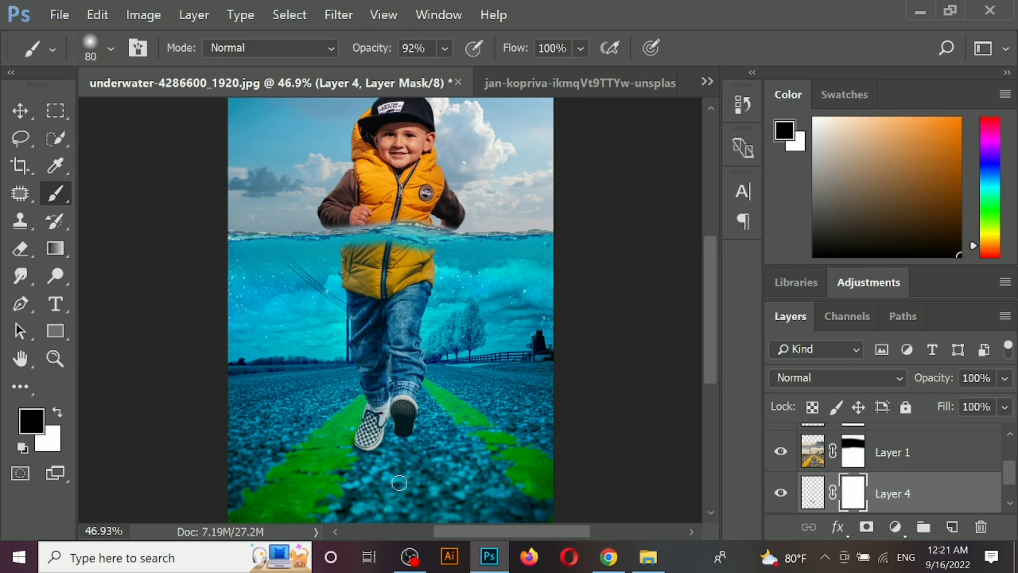
Step: Try to duplicate the boy layer and transform the copy so it lies slanted across the road, and undo it
left_click(32, 116)
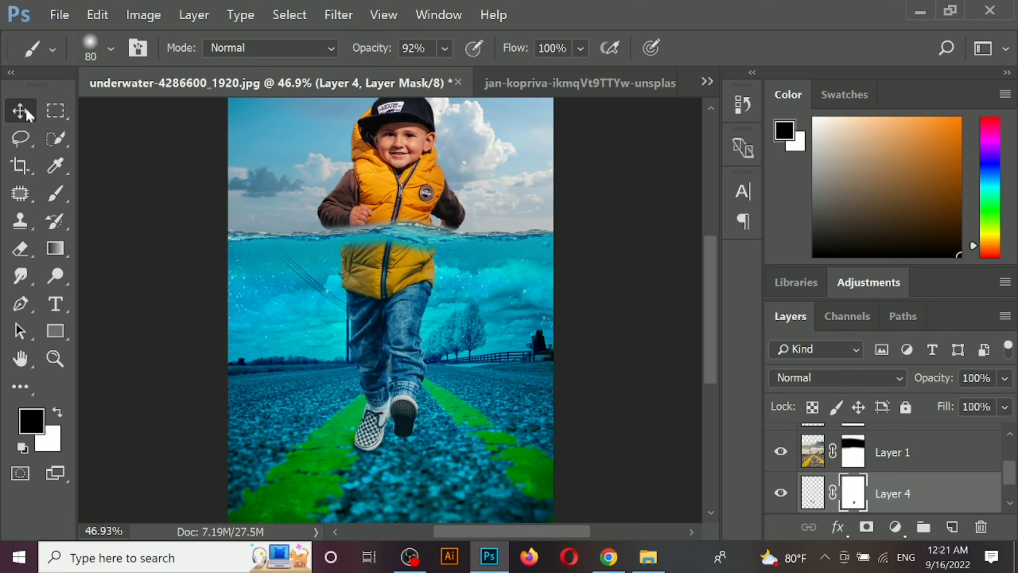
left_click(398, 187)
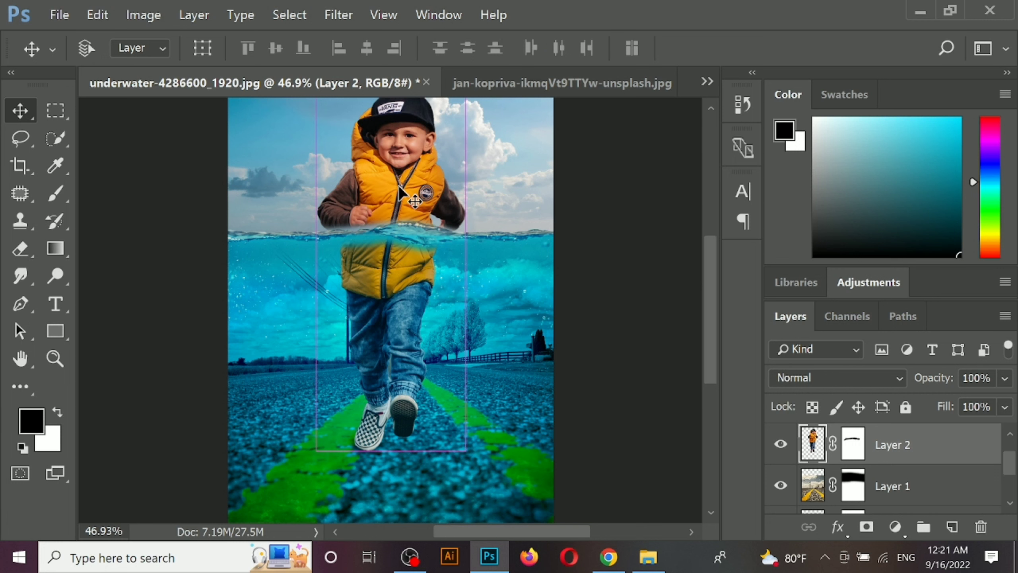
key("ctrl+j")
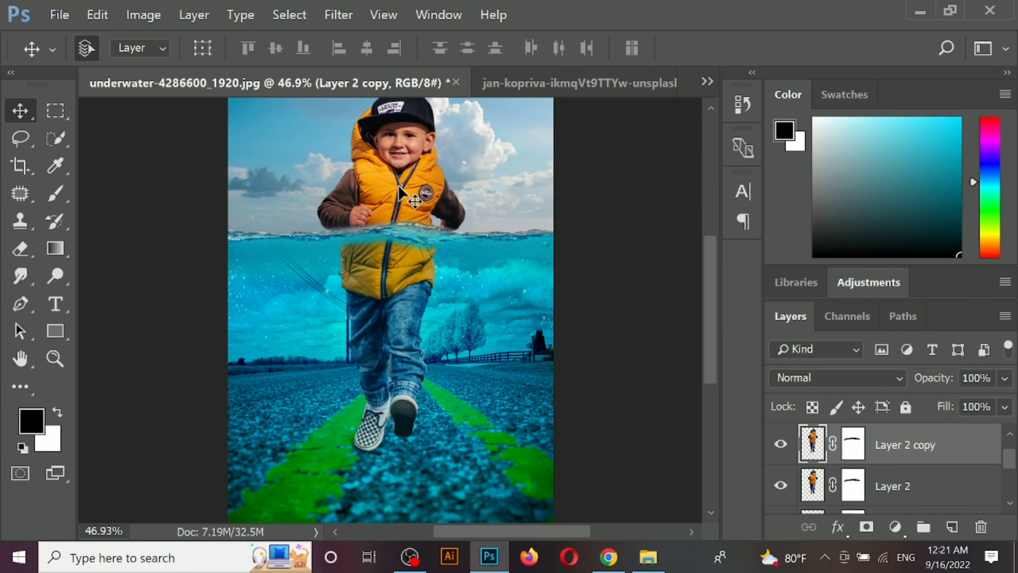
scroll(433, 220, "down", 1)
scroll(433, 215, "down", 1)
key("ctrl+t")
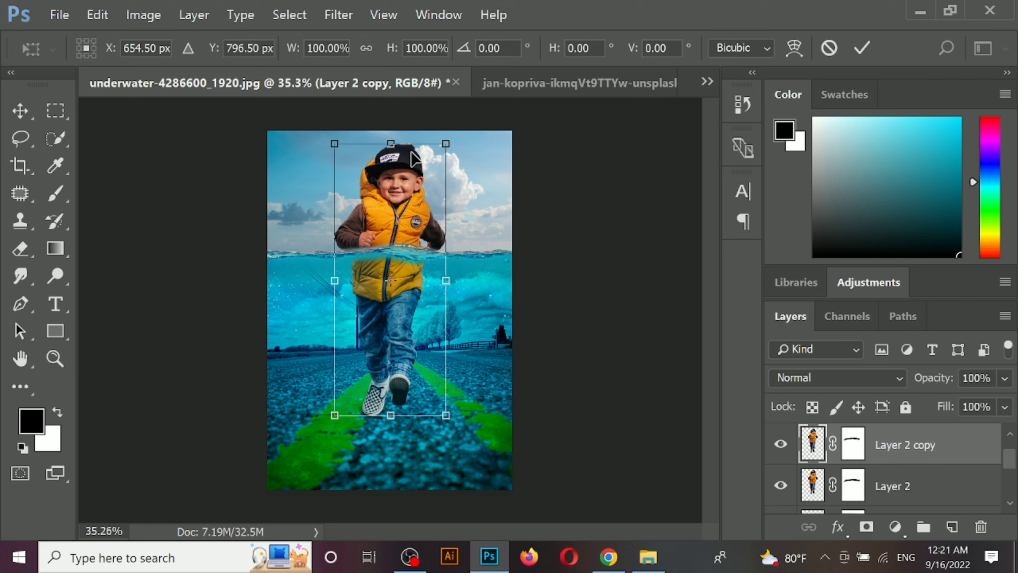
left_click_drag(397, 147, 527, 325)
key("Return")
key("ctrl+e")
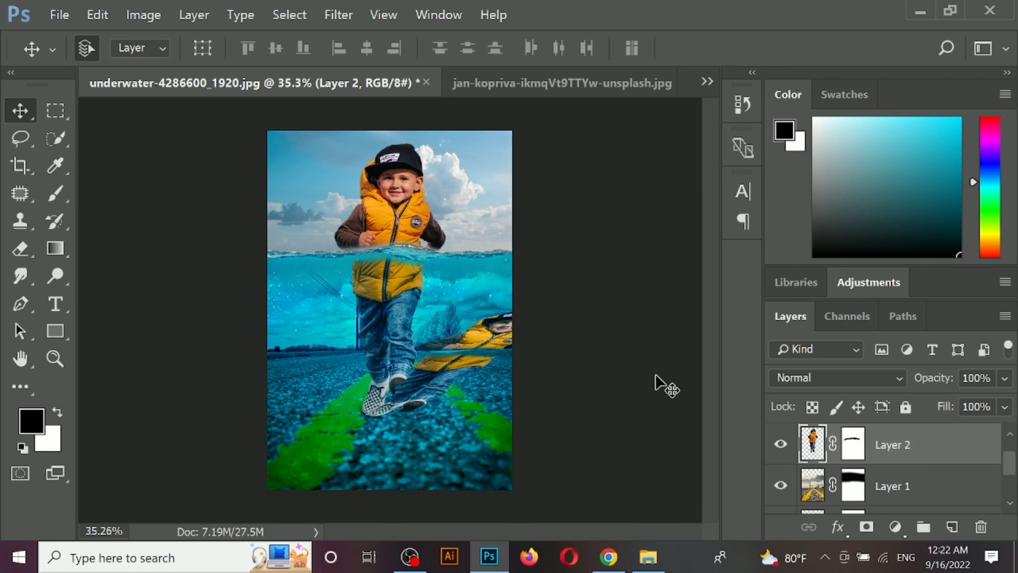
key("ctrl+z")
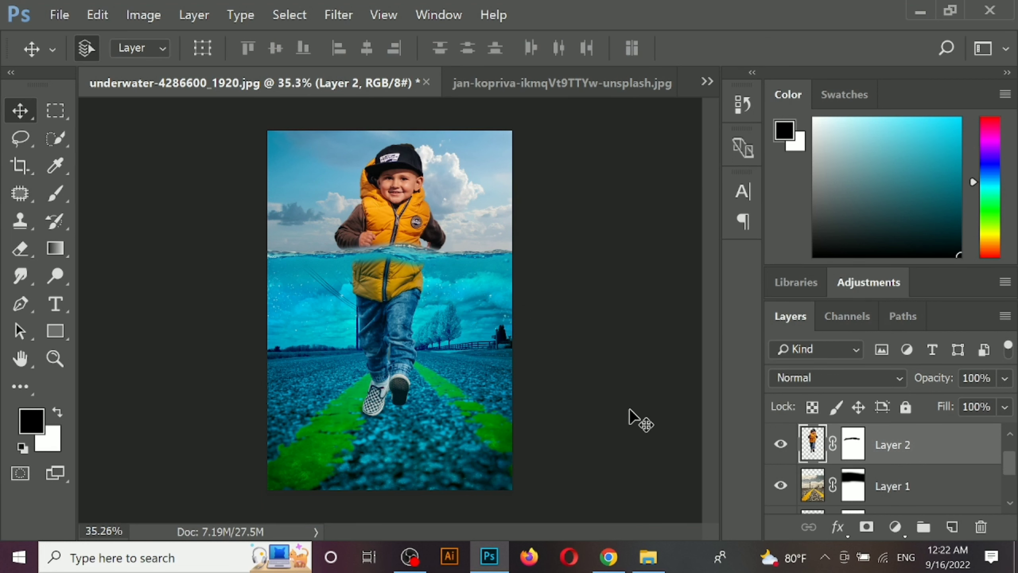
Step: Add a Color Lookup adjustment layer on top of the composite using the Crisp_Warm.look 3D LUT
left_click(640, 417)
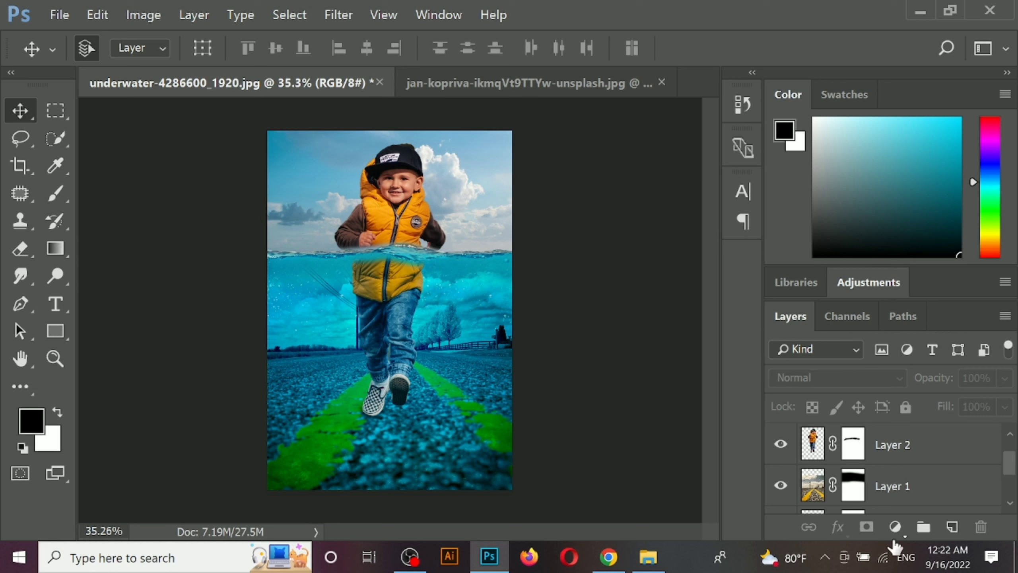
left_click(895, 527)
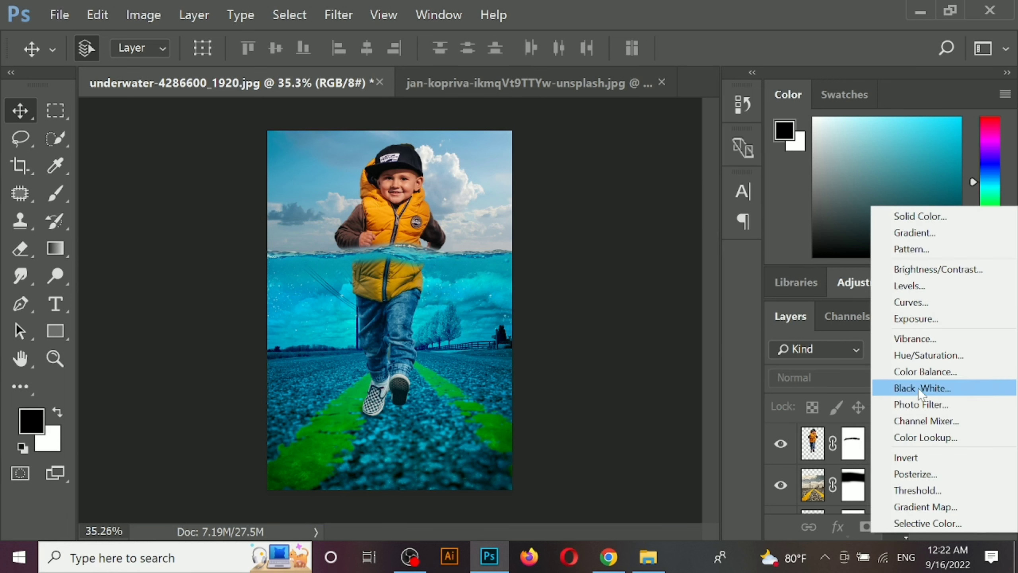
left_click(921, 436)
left_click(756, 226)
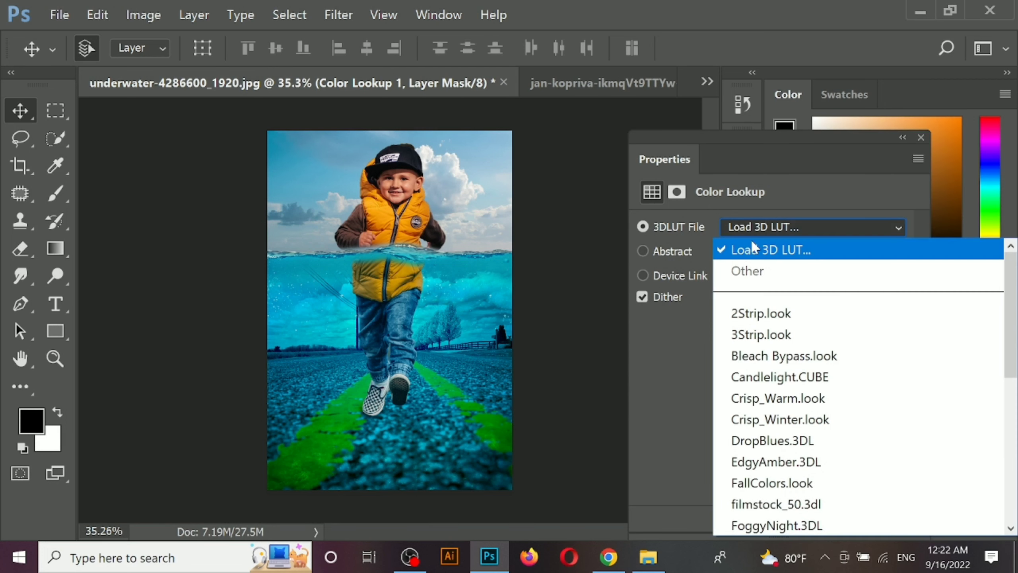
left_click(755, 314)
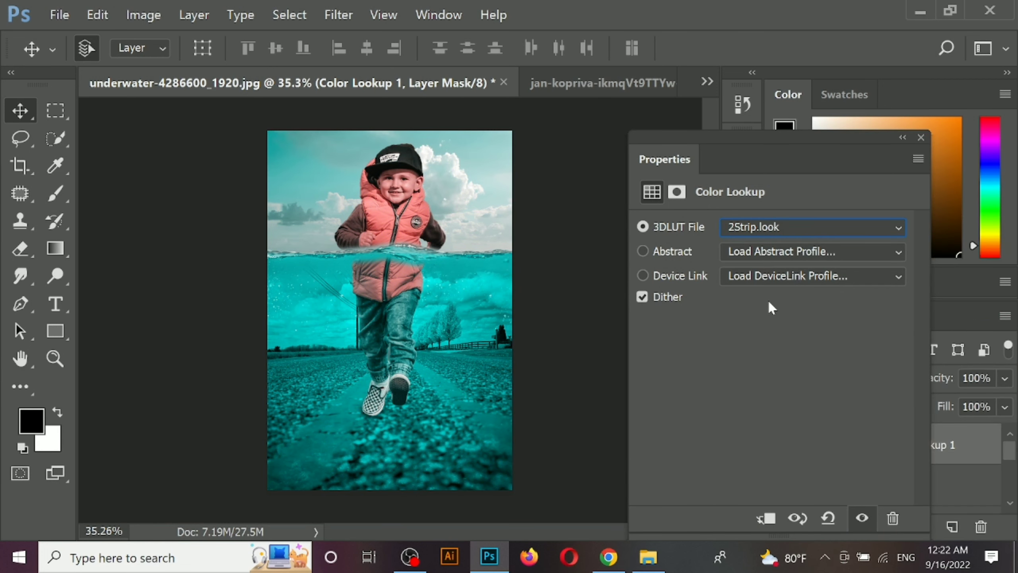
key("Down")
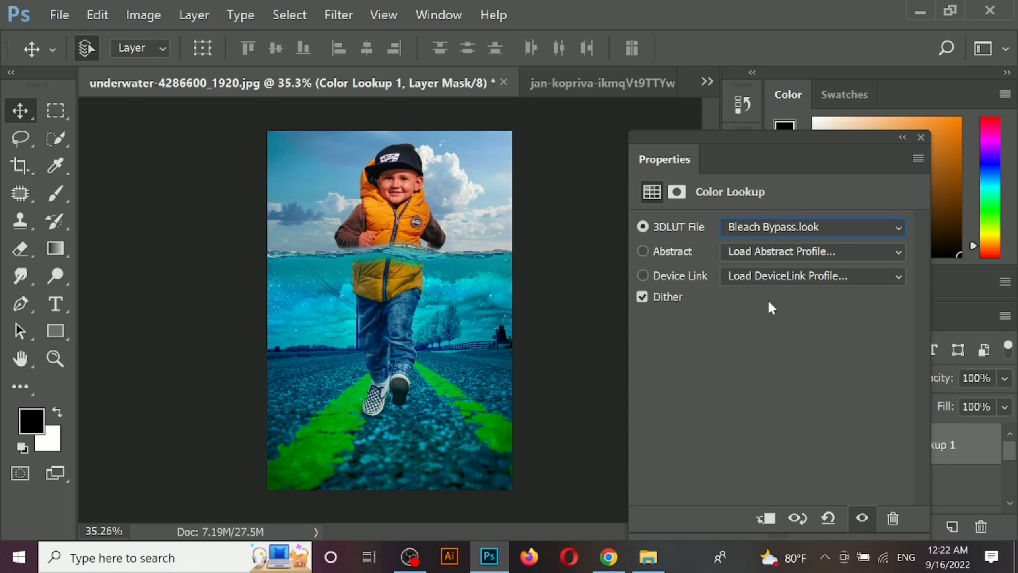
key("Up")
key("Down")
key("Down")
key("Down")
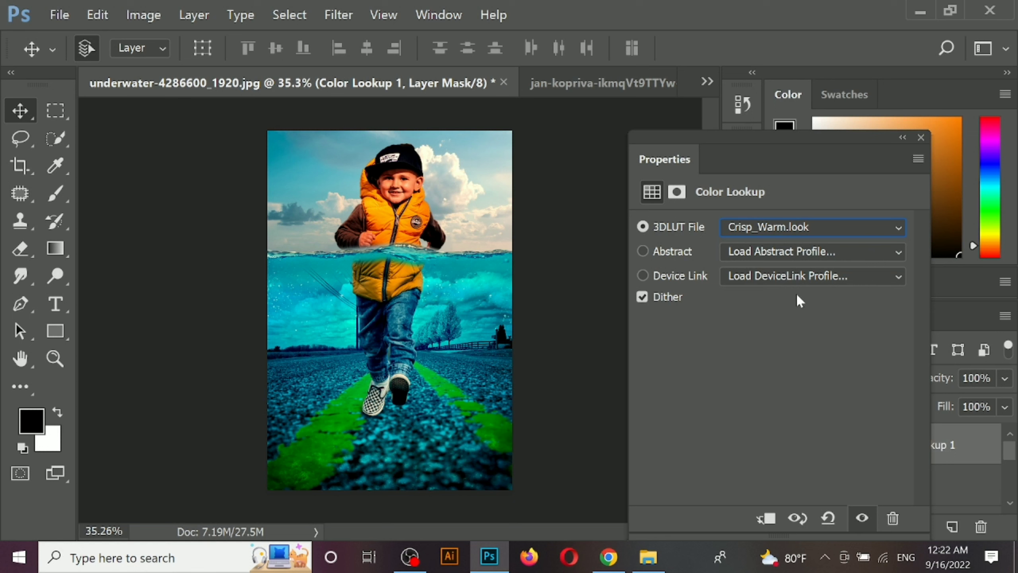
left_click(920, 138)
Step: Apply Selective Color to the boy layer with Magenta at -23% in the Reds
left_click(425, 245)
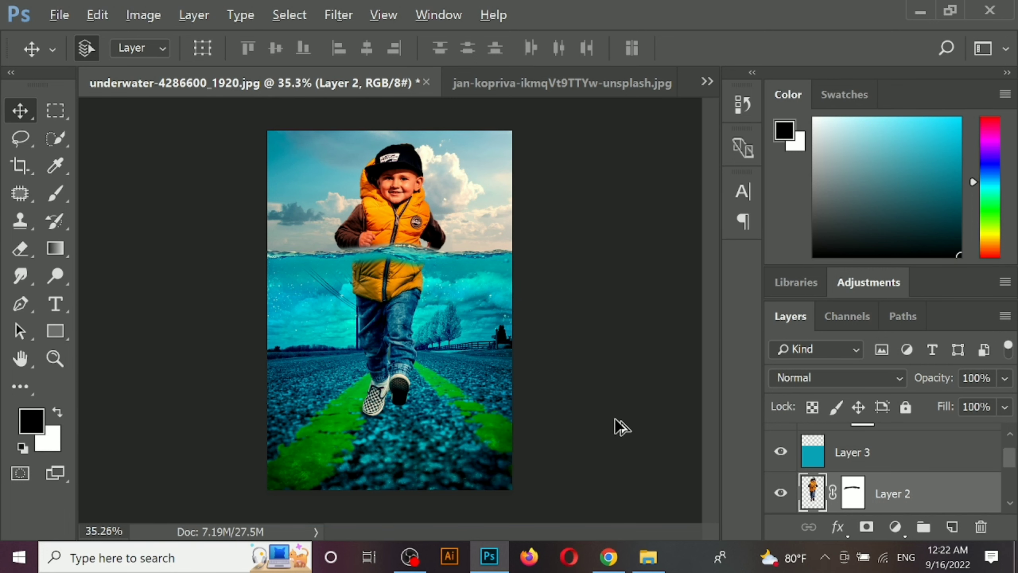
key("alt+i")
key("a")
key("s")
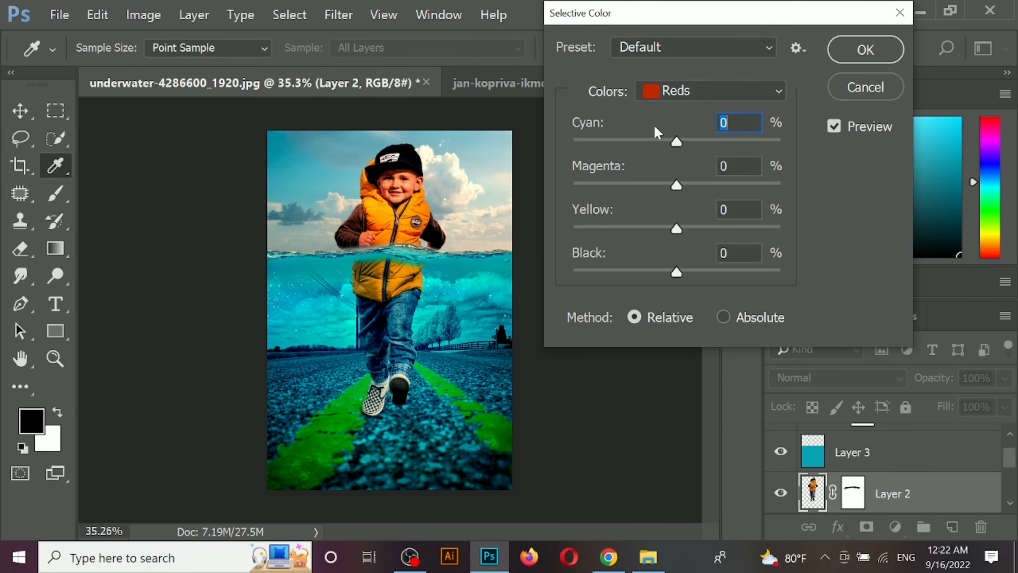
left_click_drag(675, 188, 656, 196)
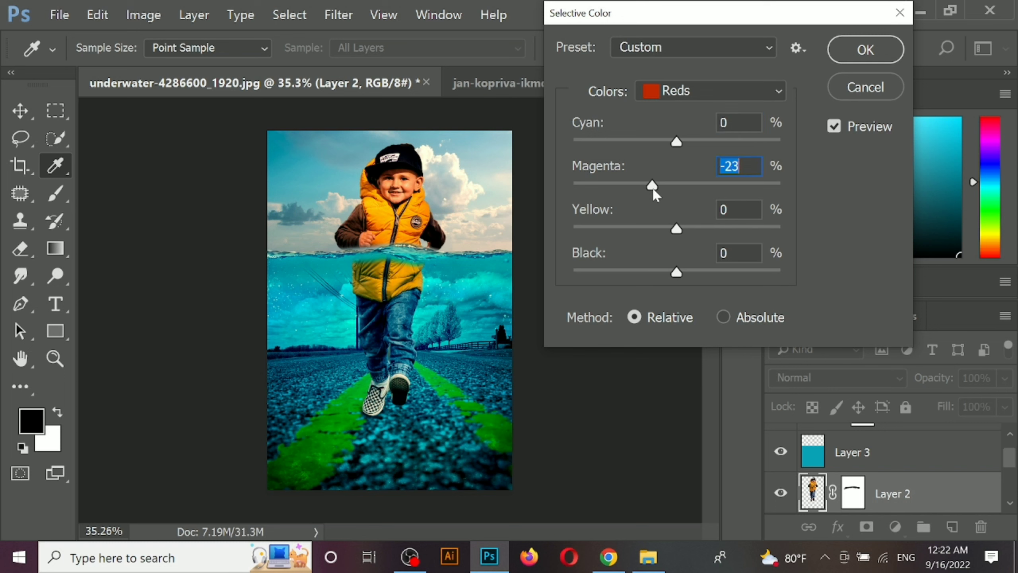
key("Return")
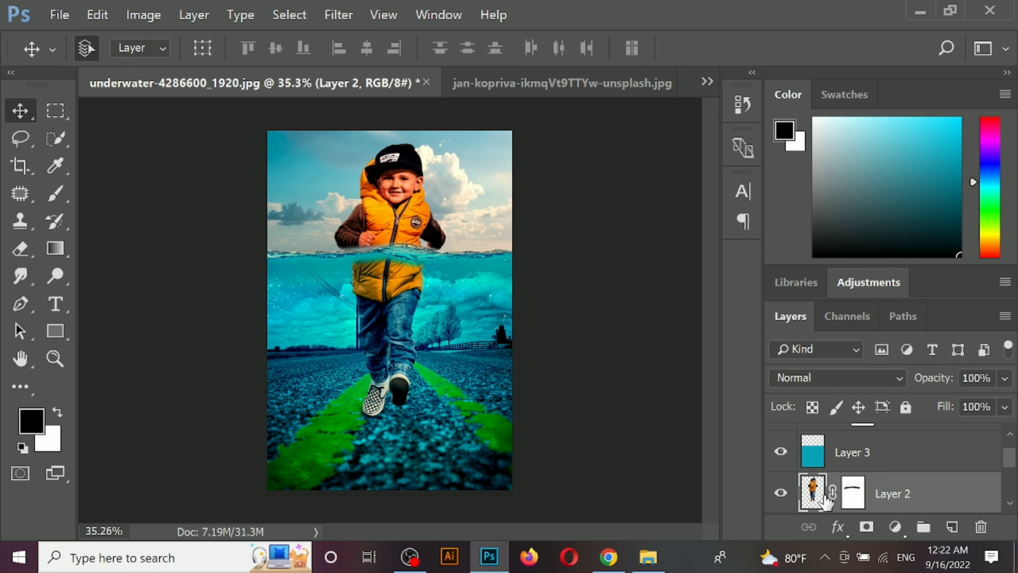
Step: Apply Hue/Saturation to the boy layer with Hue at +7 and Saturation at -24
key("i")
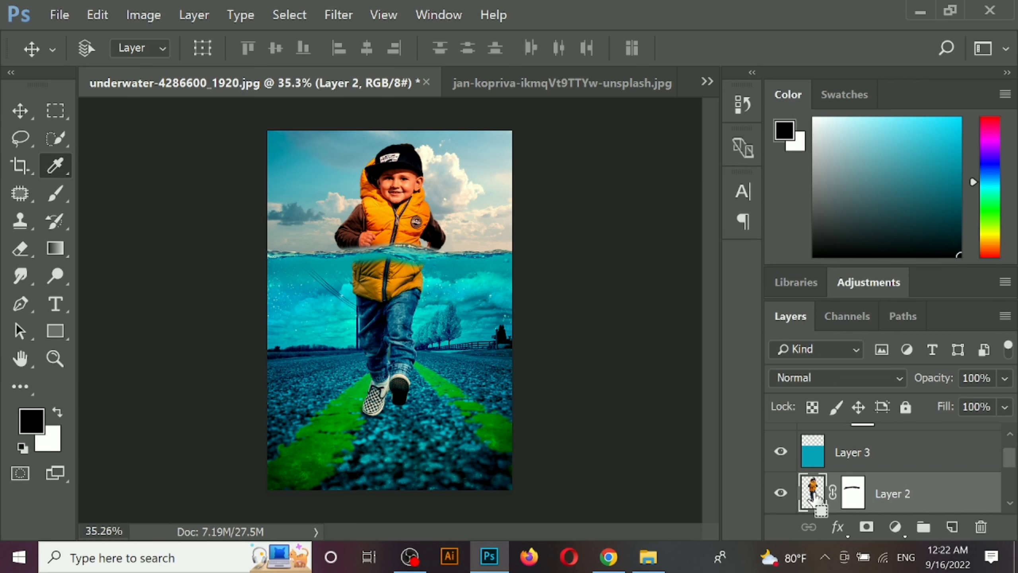
key("ctrl+u")
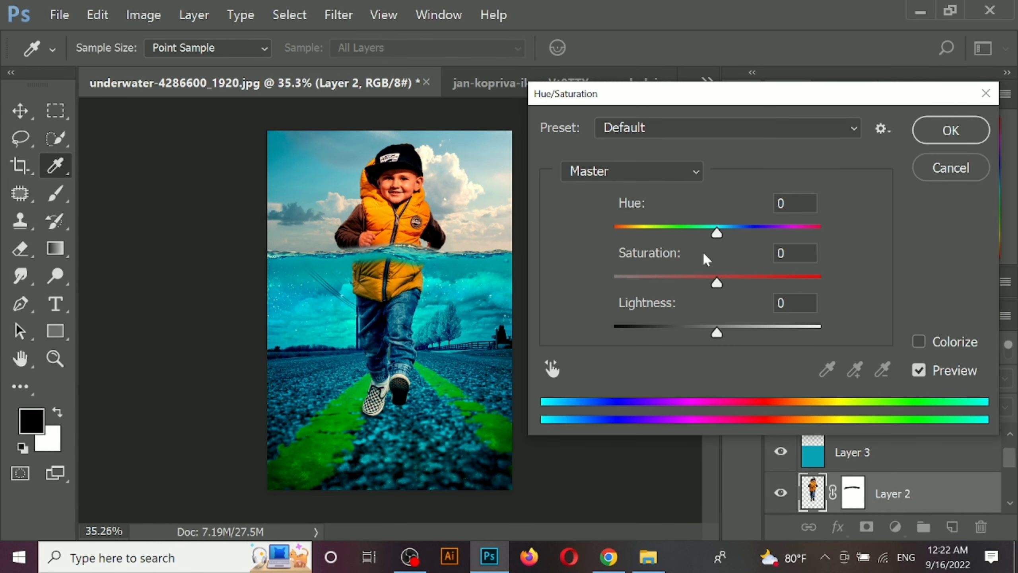
mouse_move(718, 238)
left_mouse_down()
mouse_move(729, 237)
mouse_move(711, 241)
left_mouse_up()
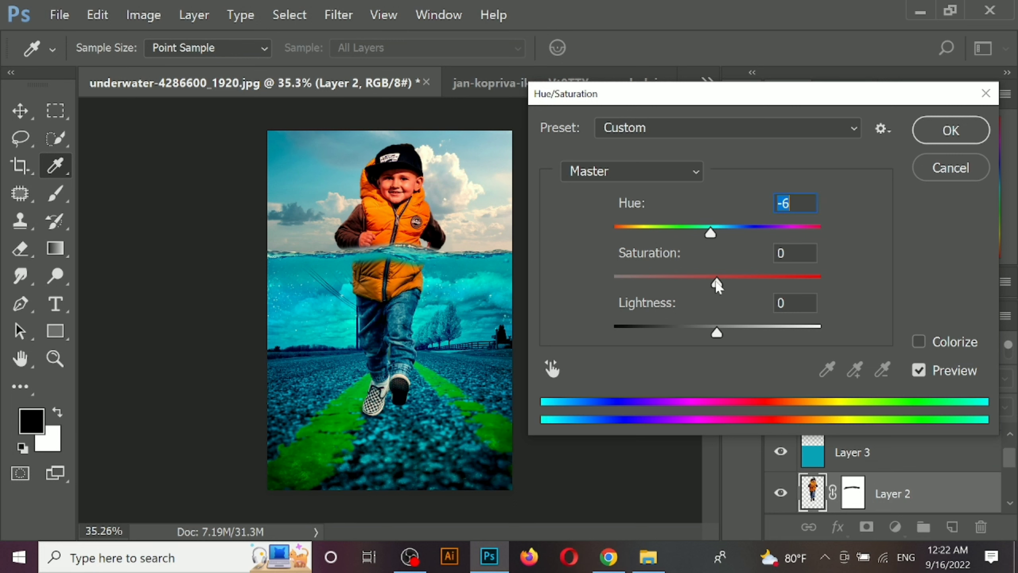
left_click_drag(717, 285, 693, 288)
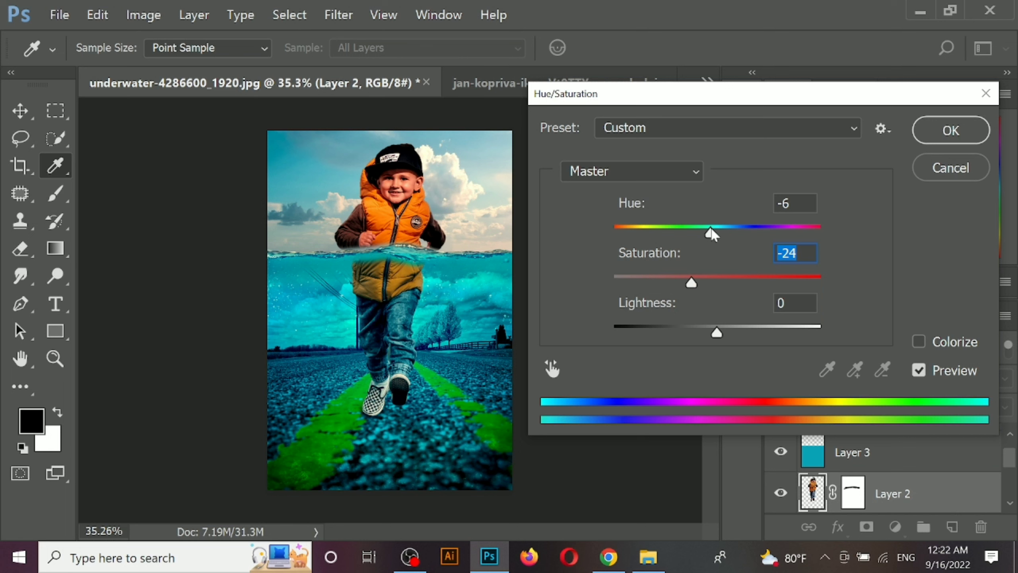
left_click_drag(711, 235, 725, 240)
left_click(923, 138)
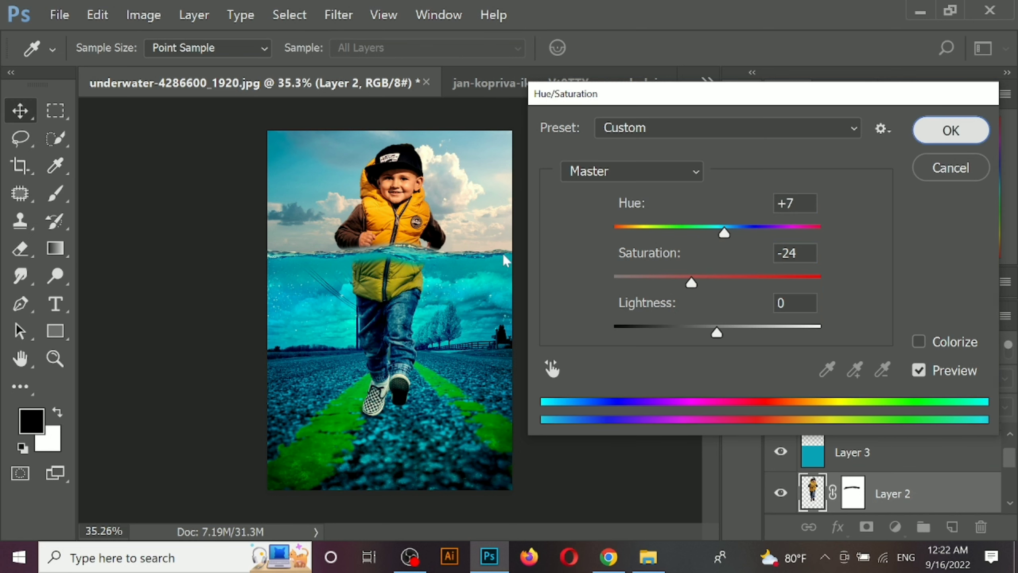
scroll(601, 333, "down", 2)
scroll(589, 333, "up", 2)
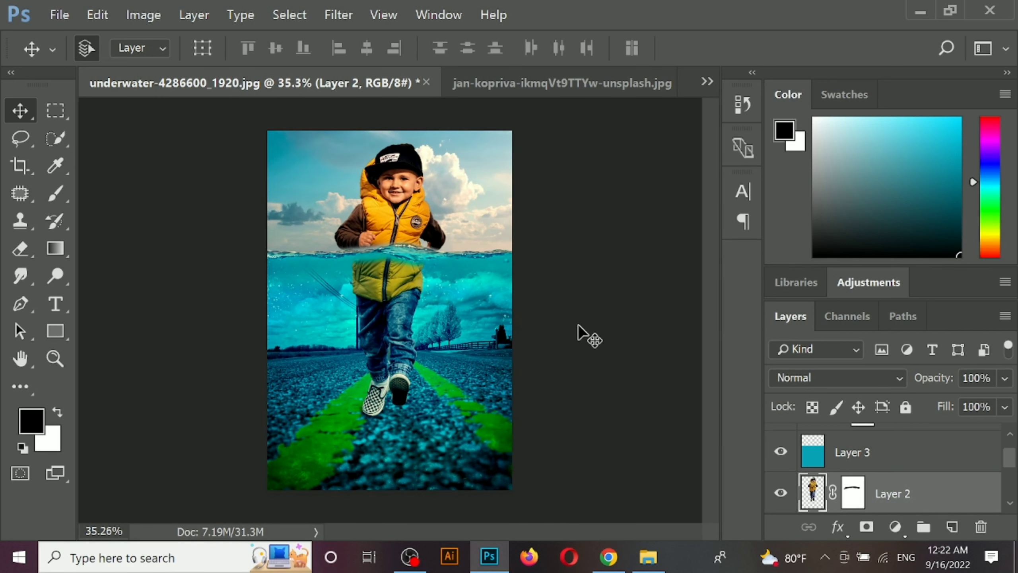
Step: Open the boy layer in the Camera Raw Filter and set its White Balance to Auto
left_click(327, 14)
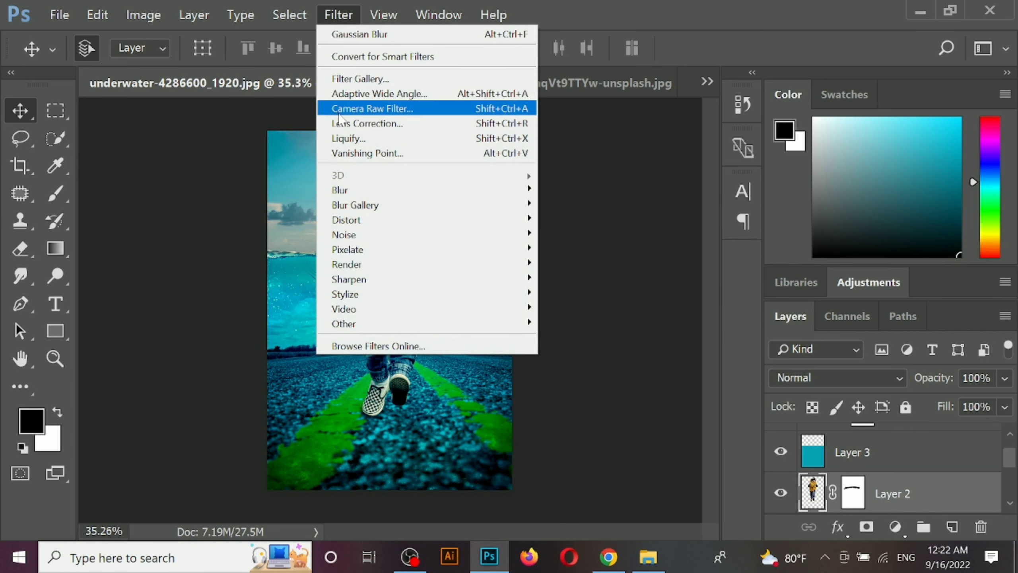
left_click(360, 108)
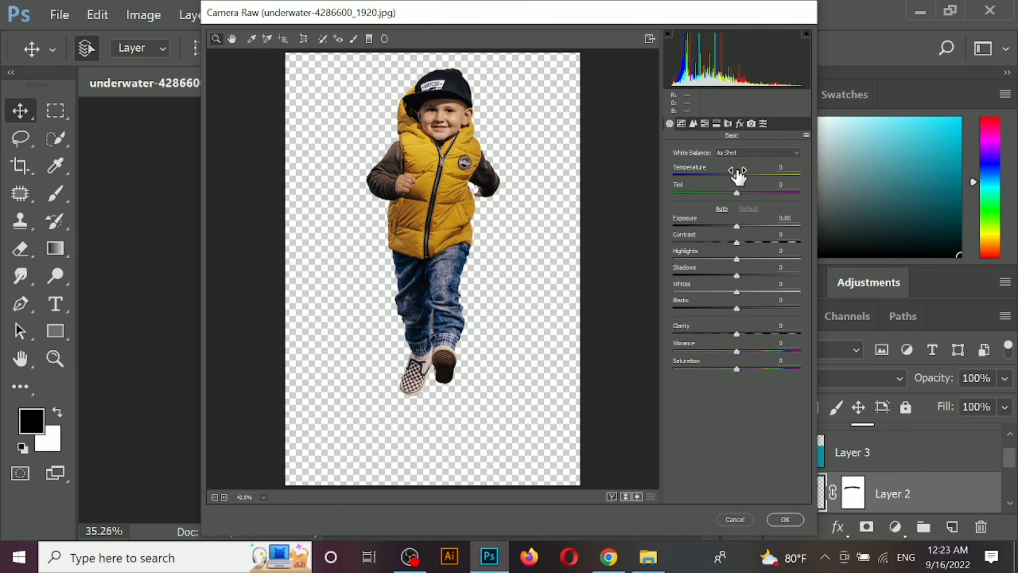
mouse_move(734, 174)
left_mouse_down()
mouse_move(742, 174)
mouse_move(730, 173)
left_mouse_up()
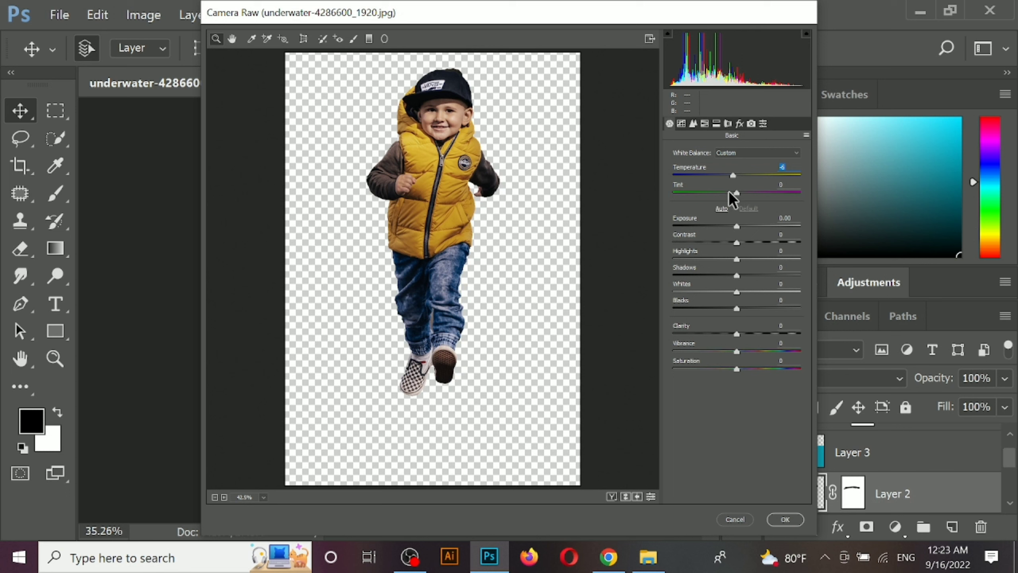
left_click_drag(737, 191, 734, 191)
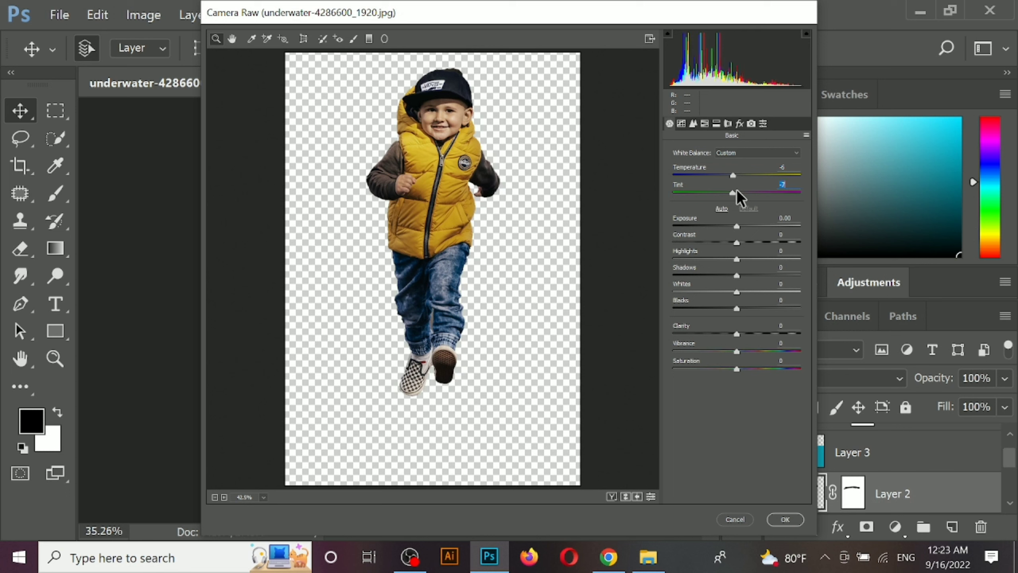
left_click(738, 193)
left_click(747, 153)
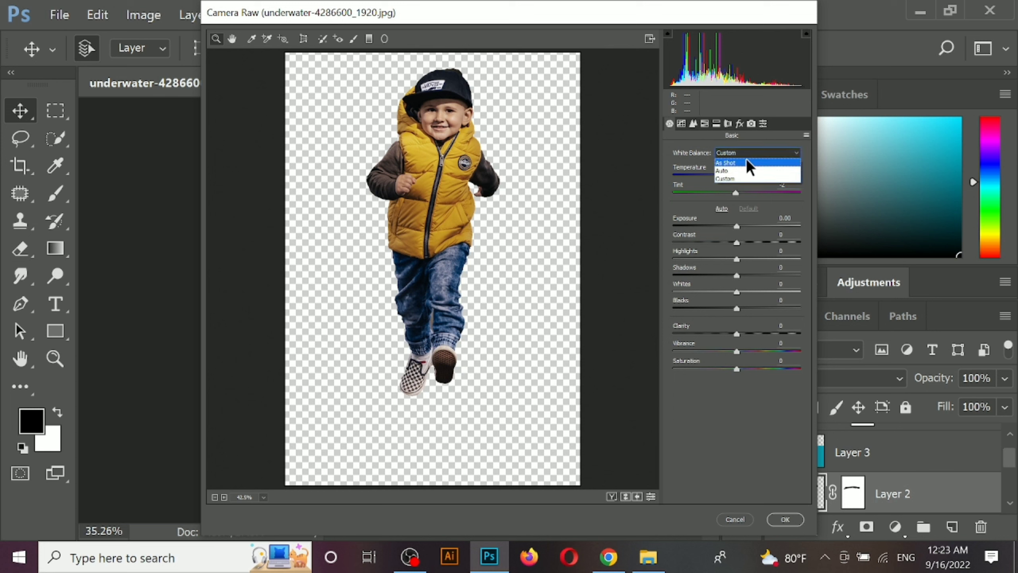
left_click(743, 170)
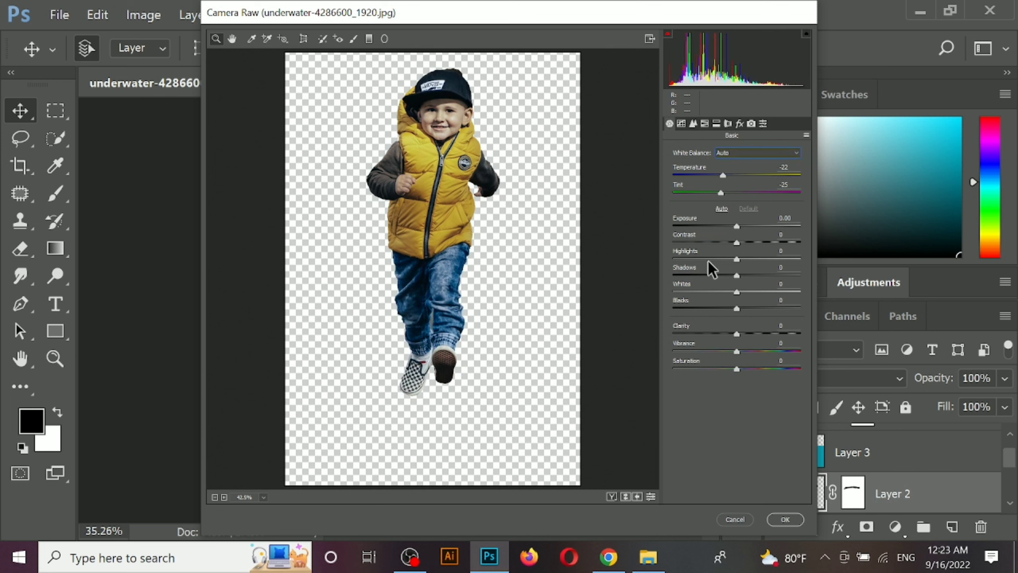
Step: Set Highlights to -14, Shadows to +2, Whites to -6 and Blacks to +10, fine-tune Vibrance and Saturation, and apply the filter
left_click_drag(737, 259, 739, 305)
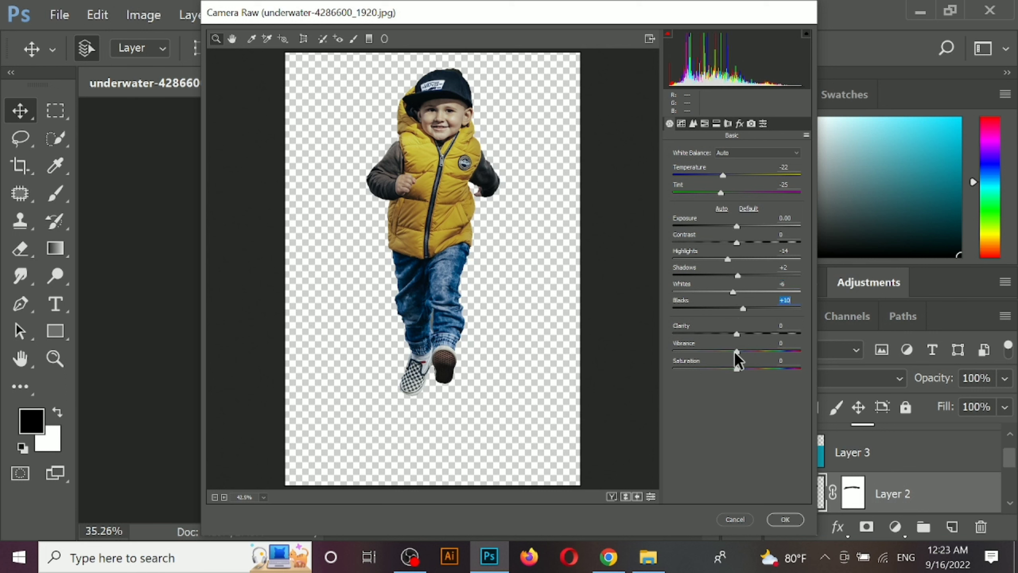
mouse_move(736, 351)
left_mouse_down()
mouse_move(725, 350)
mouse_move(733, 348)
left_mouse_up()
left_click(736, 368)
left_click(783, 520)
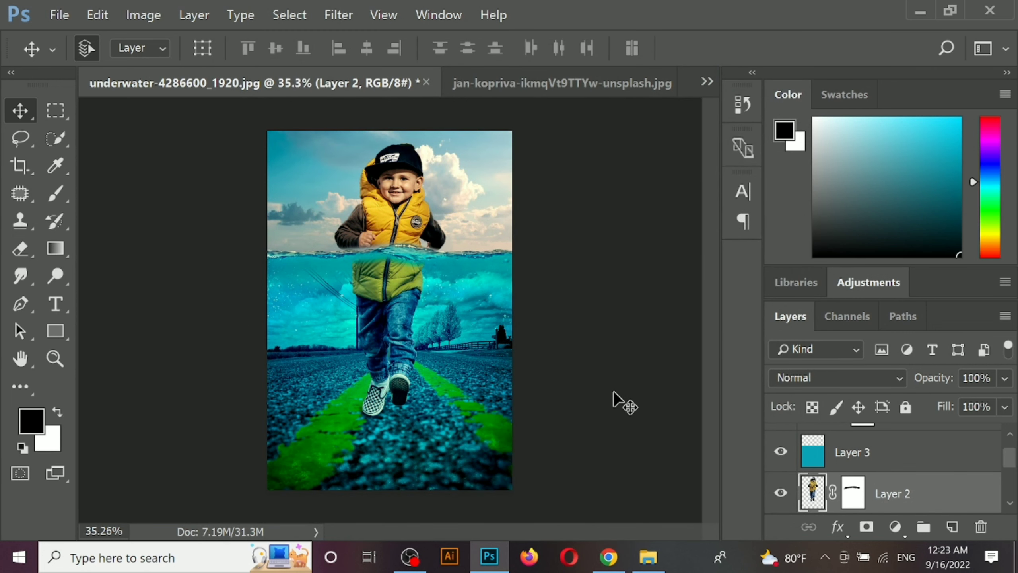
Step: Darken the boy's midtones with a Curves adjustment, lowering the RGB curve at input 114 to output 99
key("ctrl+m")
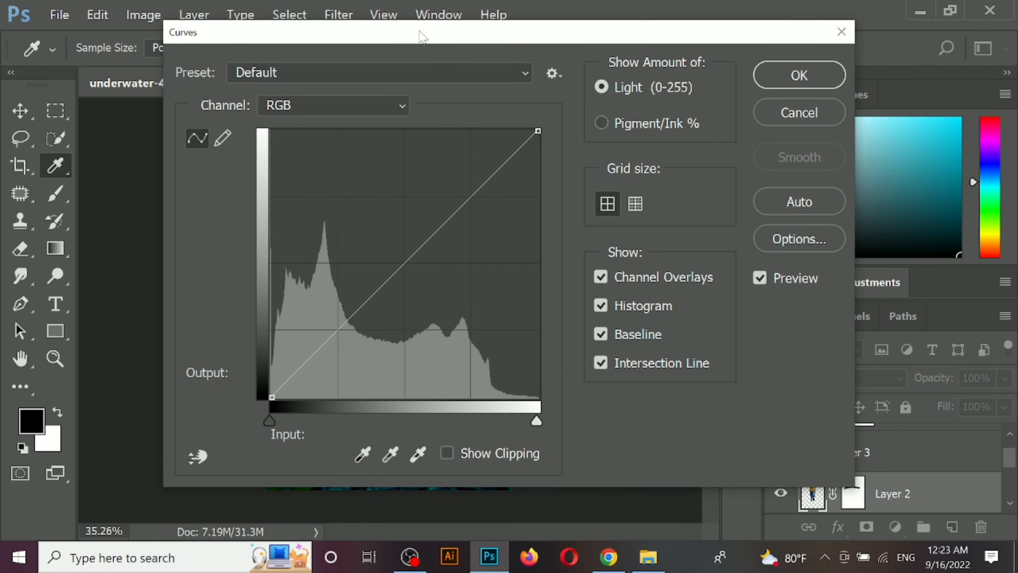
left_click_drag(420, 32, 781, 72)
left_click_drag(742, 333, 751, 334)
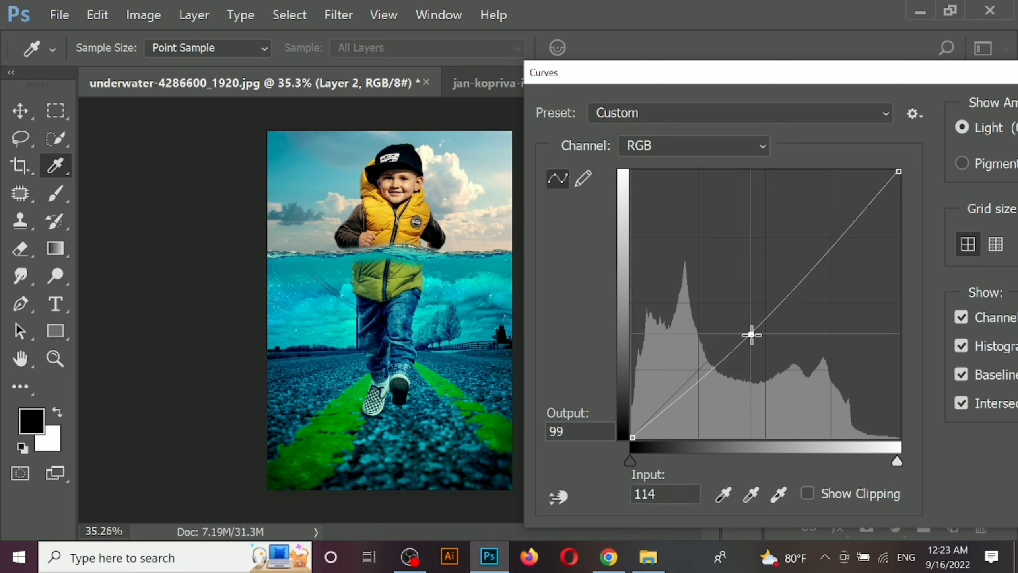
Step: Raise the Blue channel curve slightly at input 100 to output 109 and apply the Curves adjustment
left_click(649, 147)
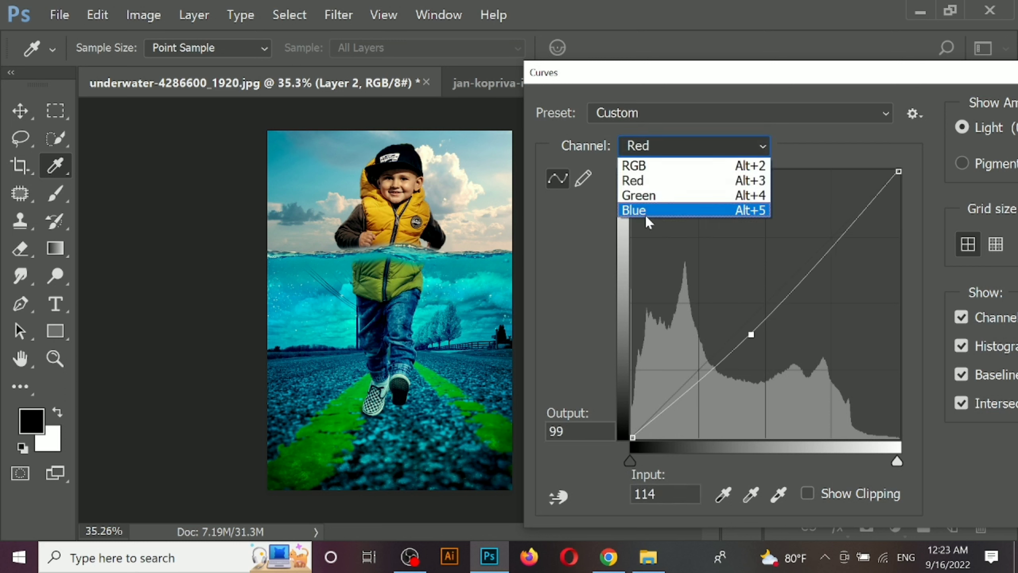
left_click(649, 210)
left_click_drag(734, 332, 737, 268)
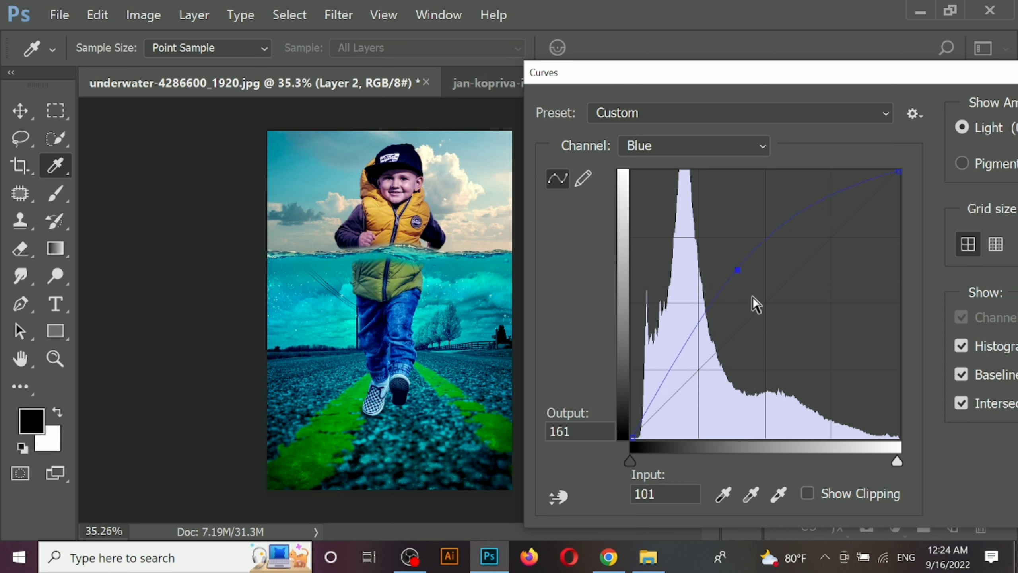
key("ctrl+z")
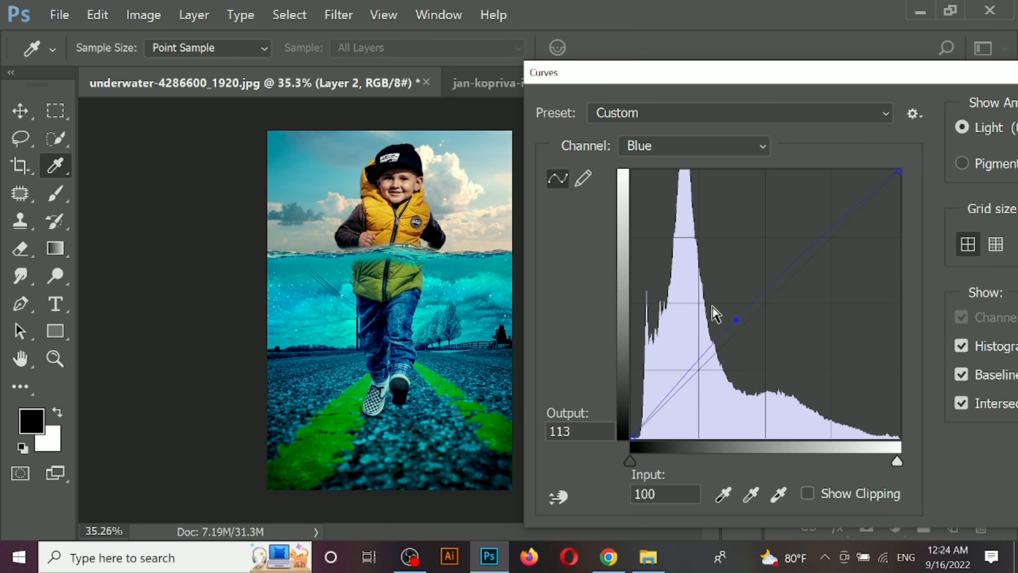
left_click_drag(739, 325, 736, 324)
left_click_drag(791, 78, 573, 110)
left_click(919, 145)
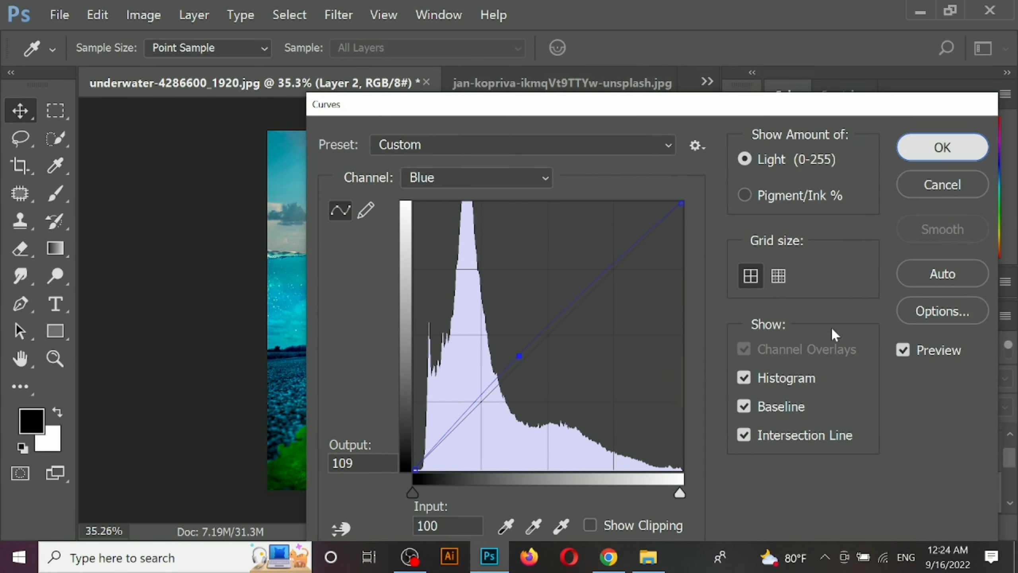
Step: Add a Photo Filter adjustment layer above the boy layer using the Cyan filter at 49% density
scroll(589, 322, "down", 1)
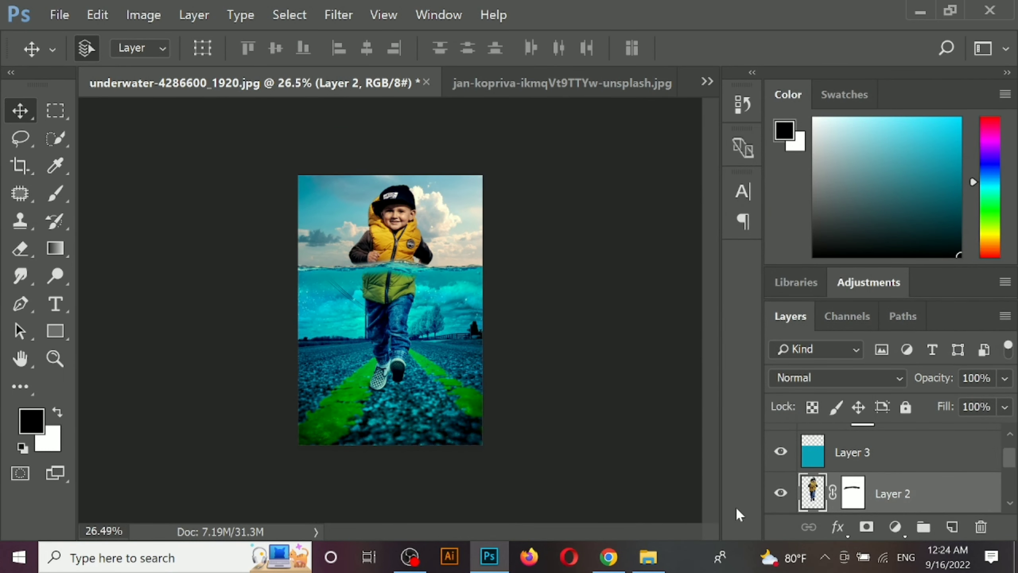
scroll(625, 403, "up", 3)
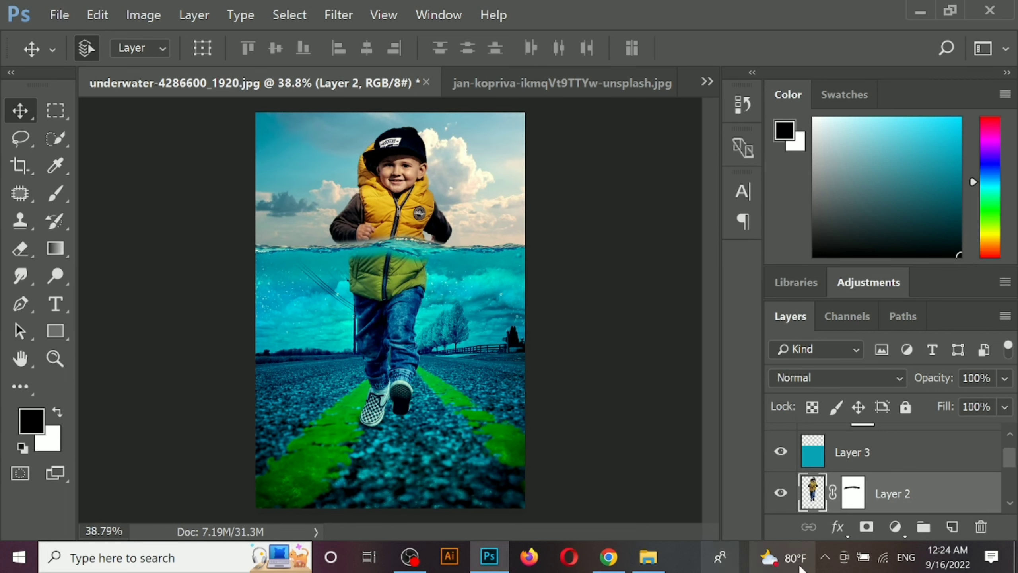
left_click(895, 526)
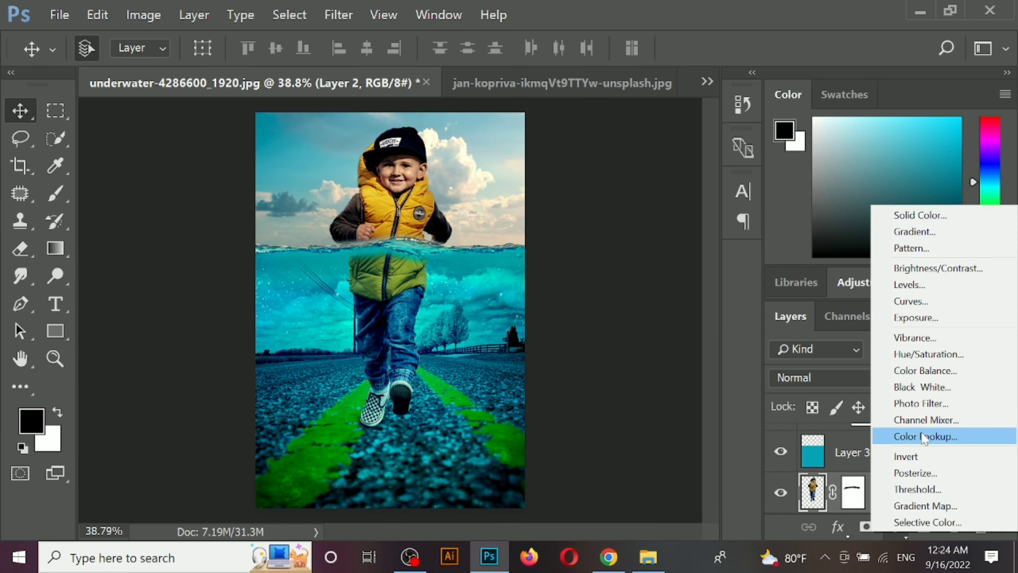
left_click(921, 404)
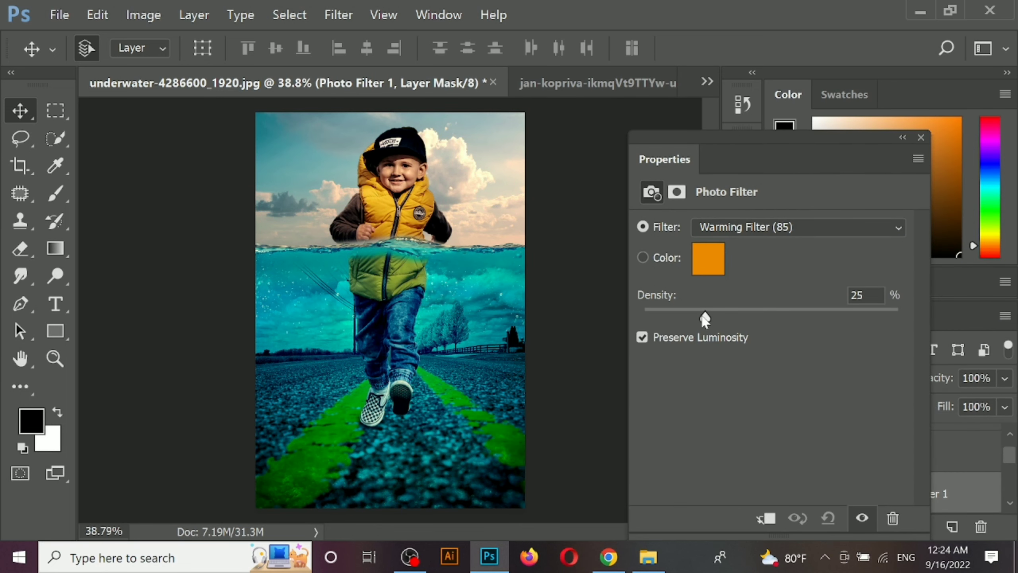
left_click(760, 228)
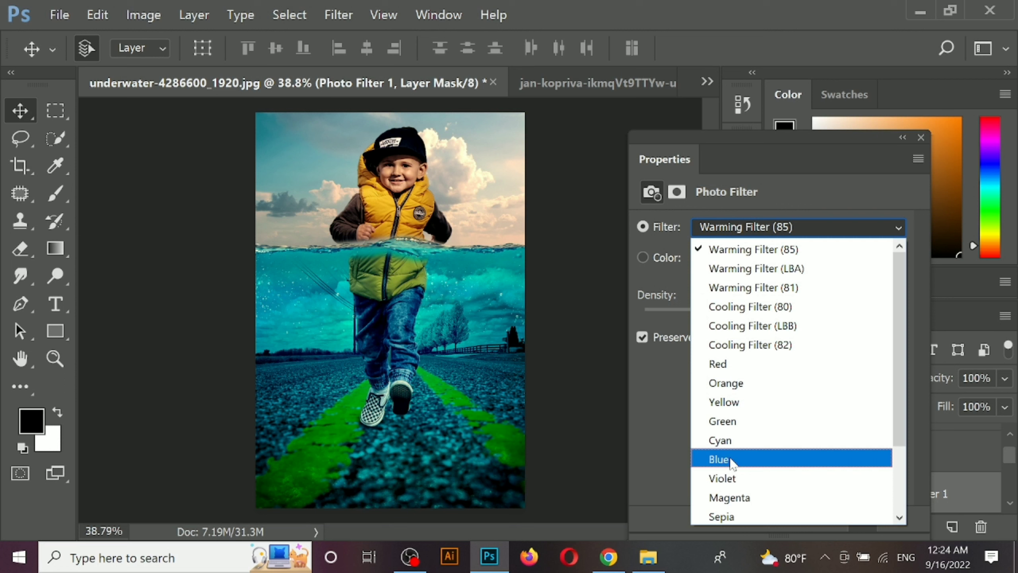
left_click(726, 440)
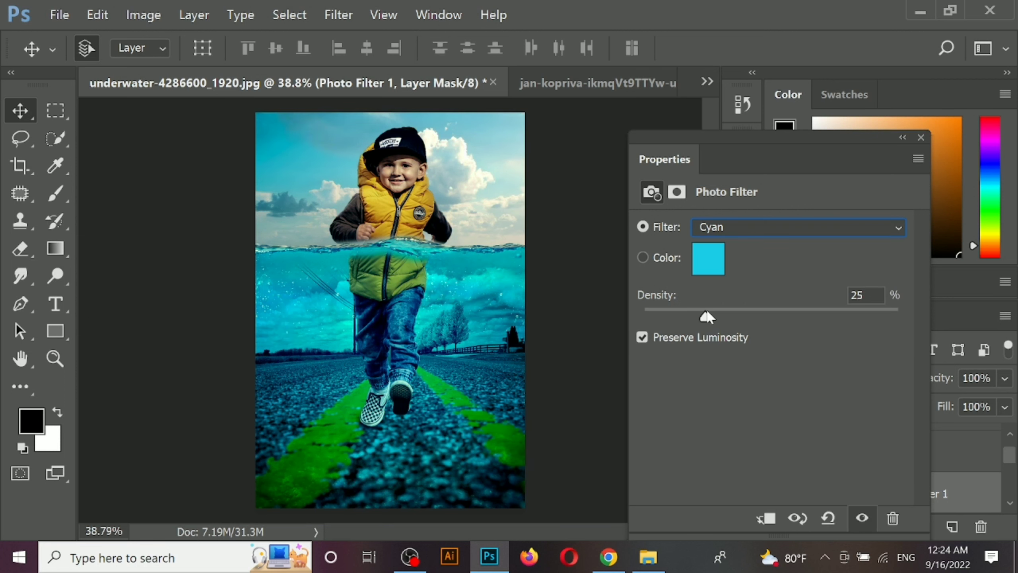
left_click_drag(707, 317, 768, 325)
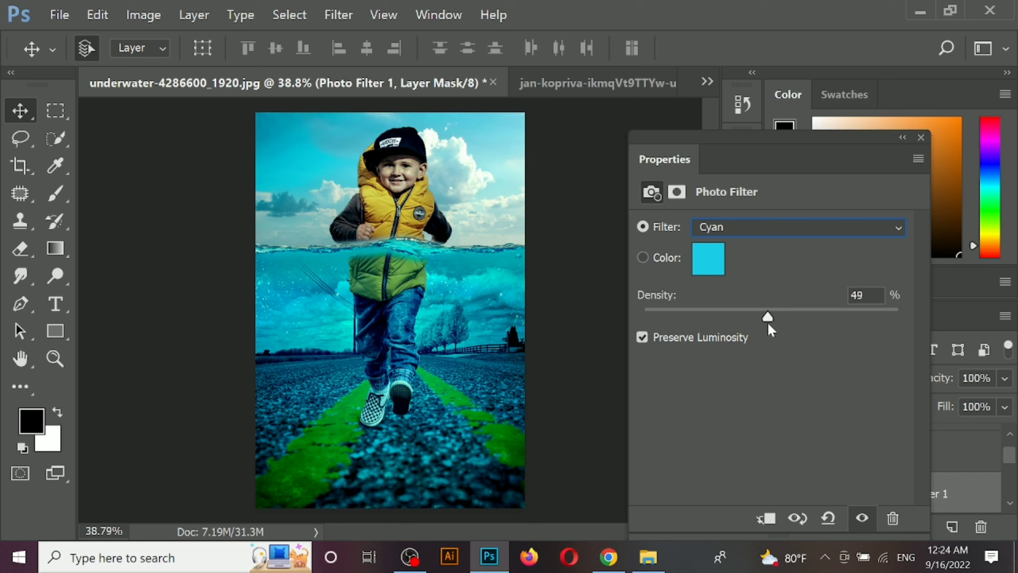
left_click(921, 137)
scroll(786, 492, "down", 3)
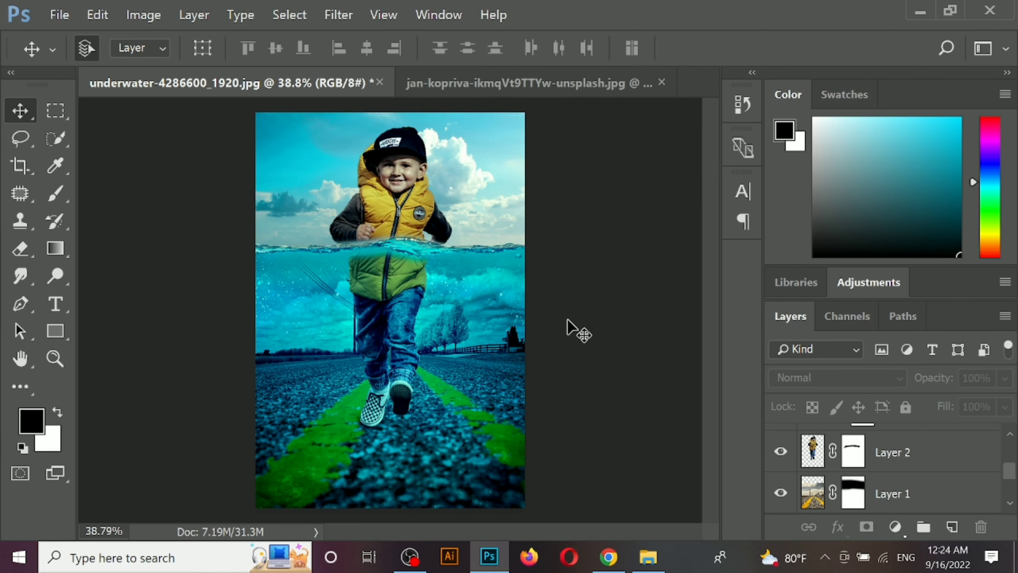
Step: Close the boy's source photo and open the sunset image stories-HRX5WXFyB64-unsplash from Downloads
key("ctrl+Tab")
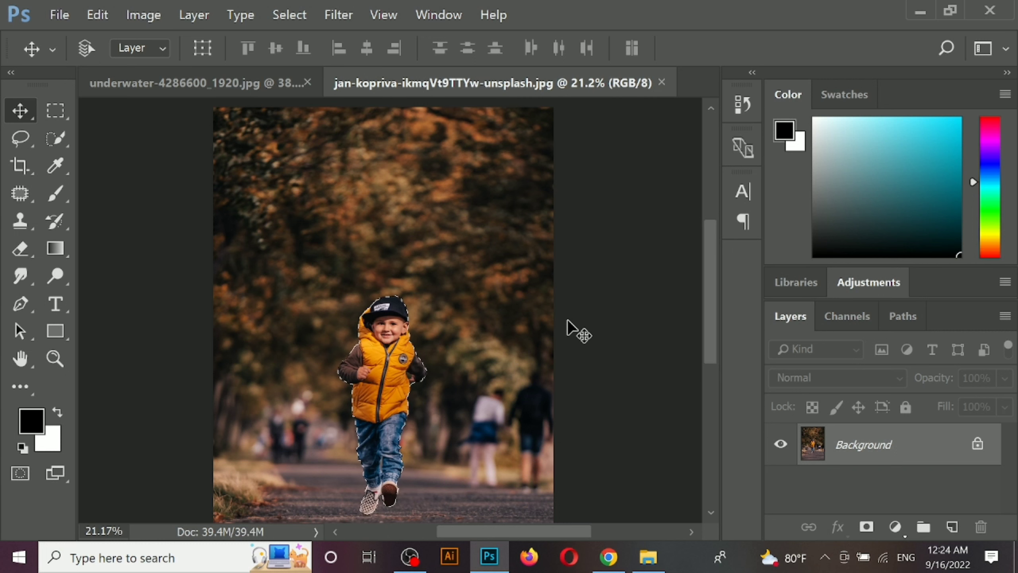
key("ctrl+w")
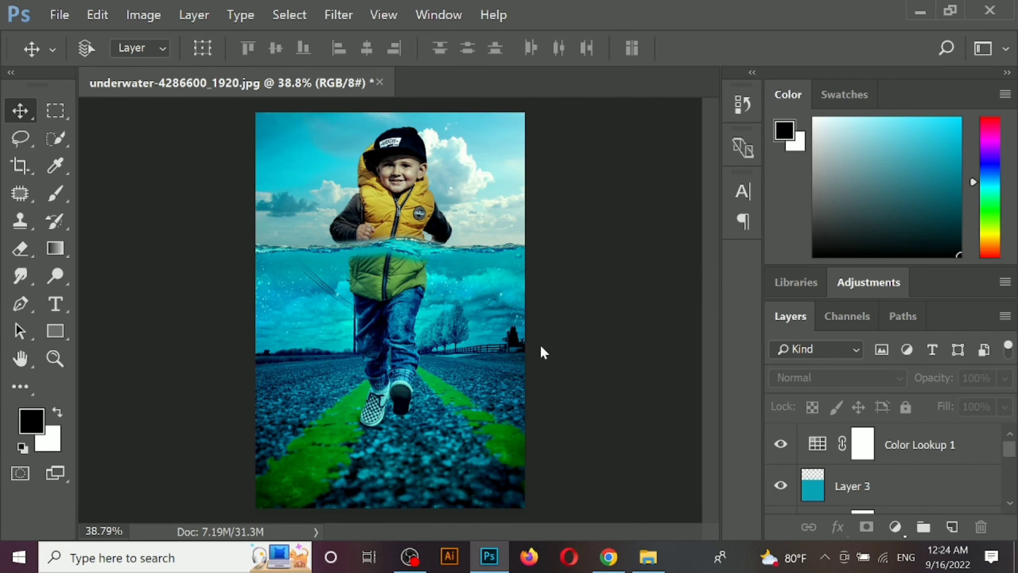
key("ctrl+o")
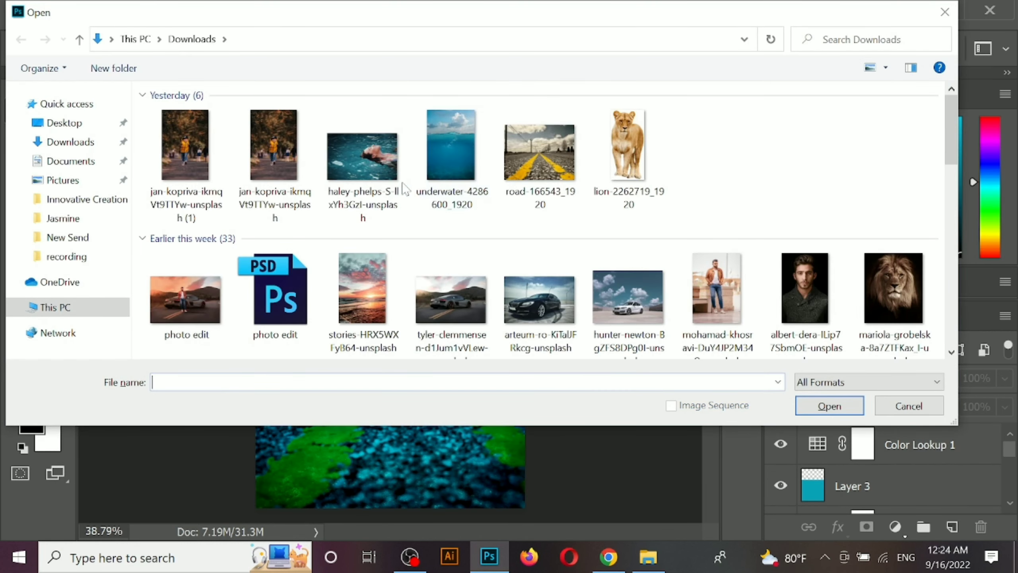
left_click(376, 299)
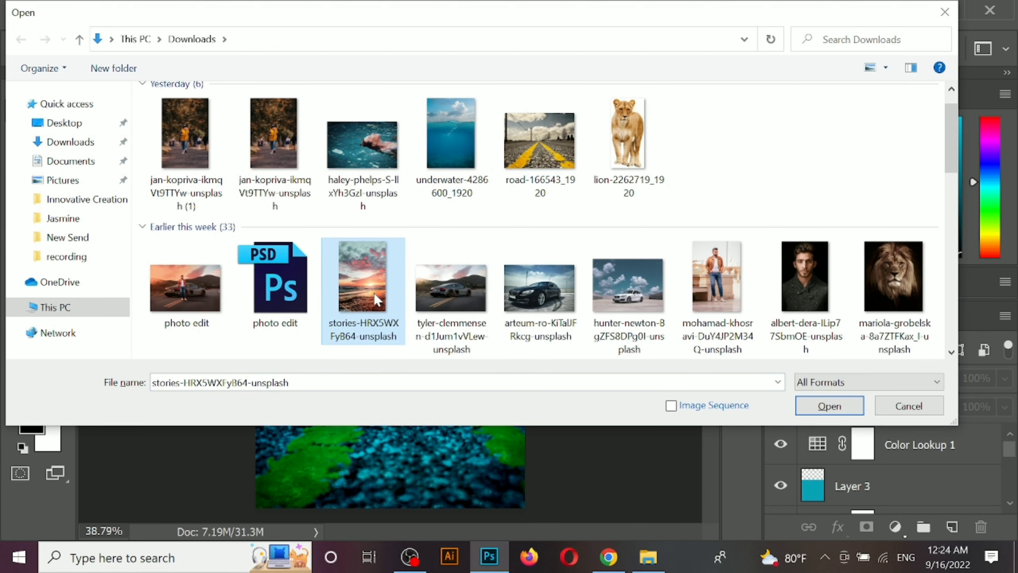
double_click(375, 297)
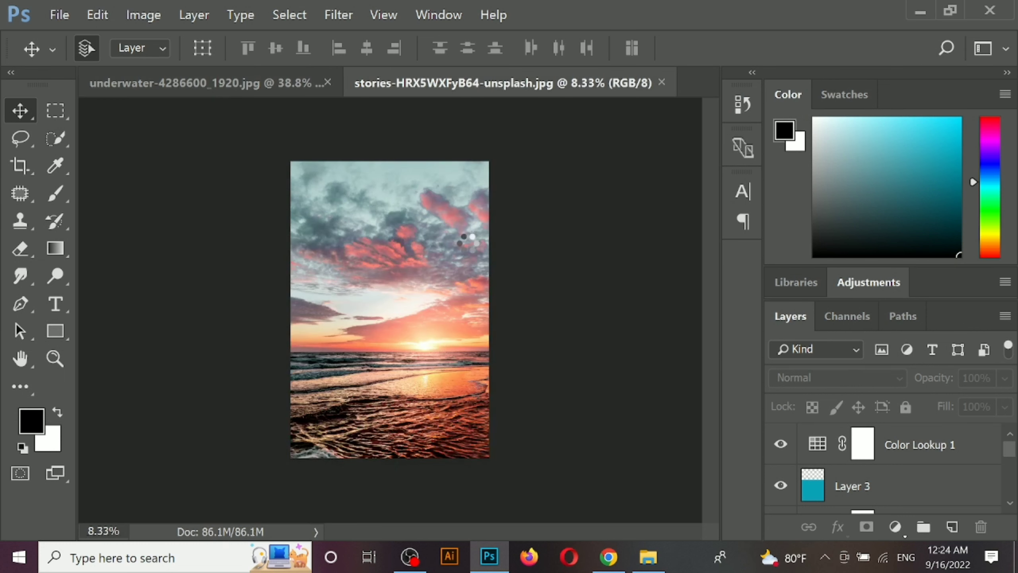
Step: Copy the whole sunset image and paste it into the underwater composite as a new layer
key("ctrl+a")
key("ctrl+c")
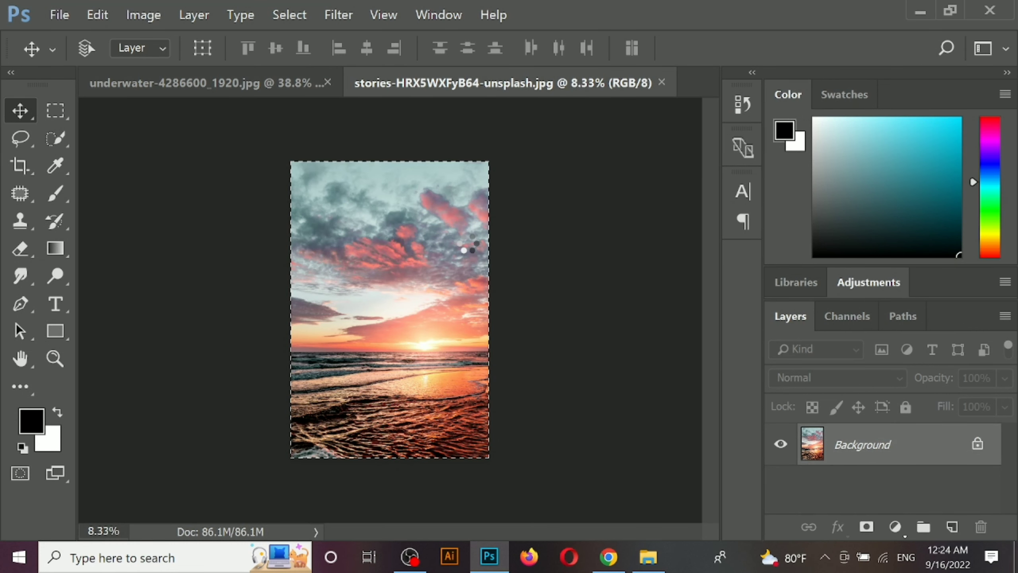
key("ctrl+Tab")
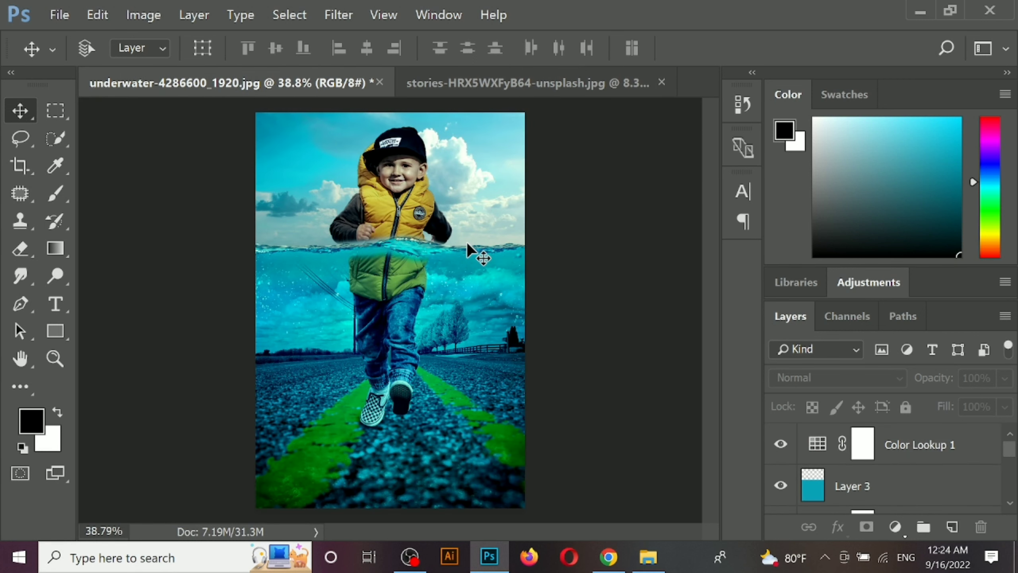
key("ctrl+v")
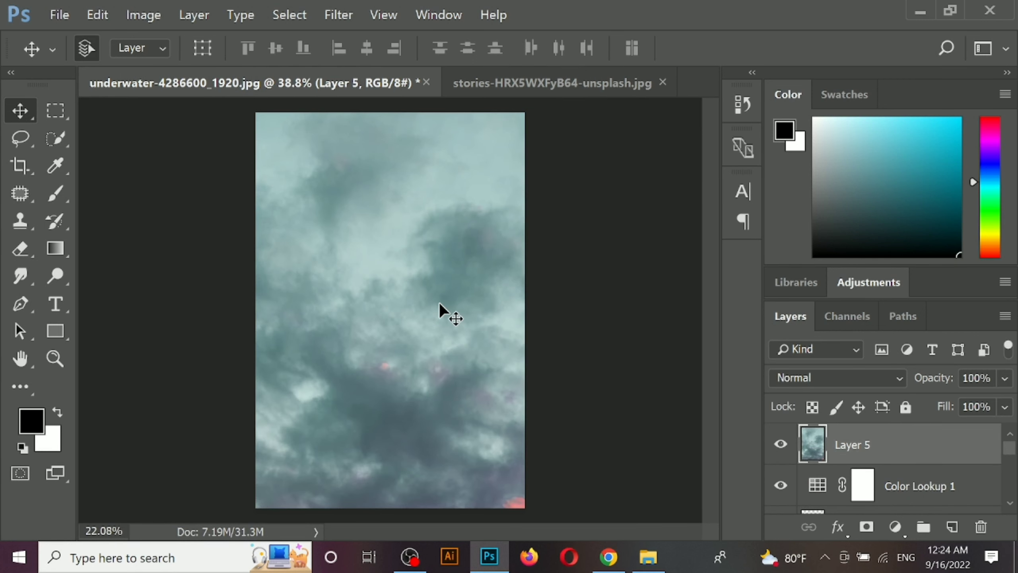
Step: Scale the pasted sunset layer proportionally to 32.28% so it covers the canvas, aligned to the canvas's upper-left corner
scroll(439, 303, "down", 3)
key("ctrl+t")
scroll(443, 375, "down", 2)
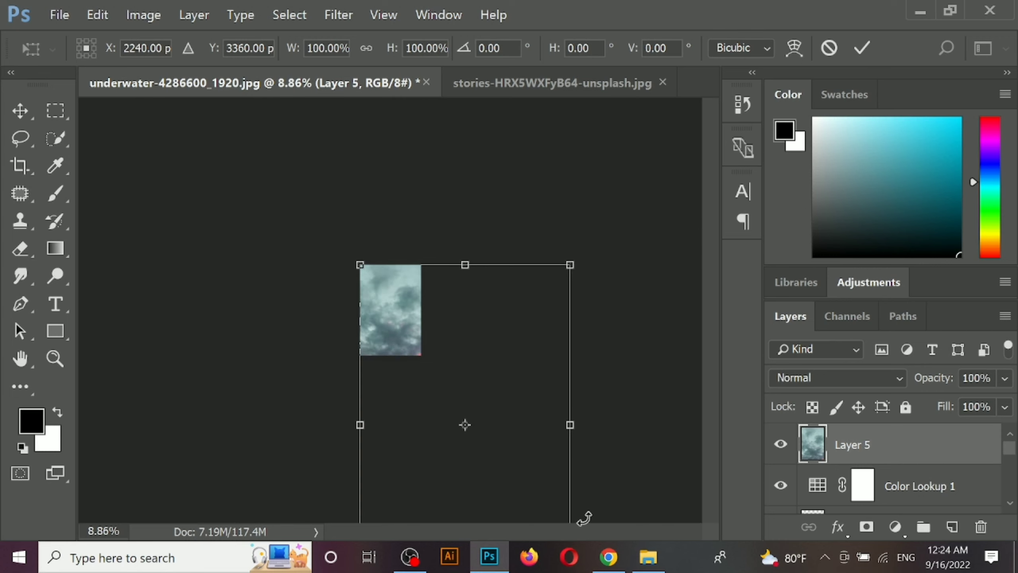
scroll(587, 403, "down", 4)
scroll(437, 352, "up", 2)
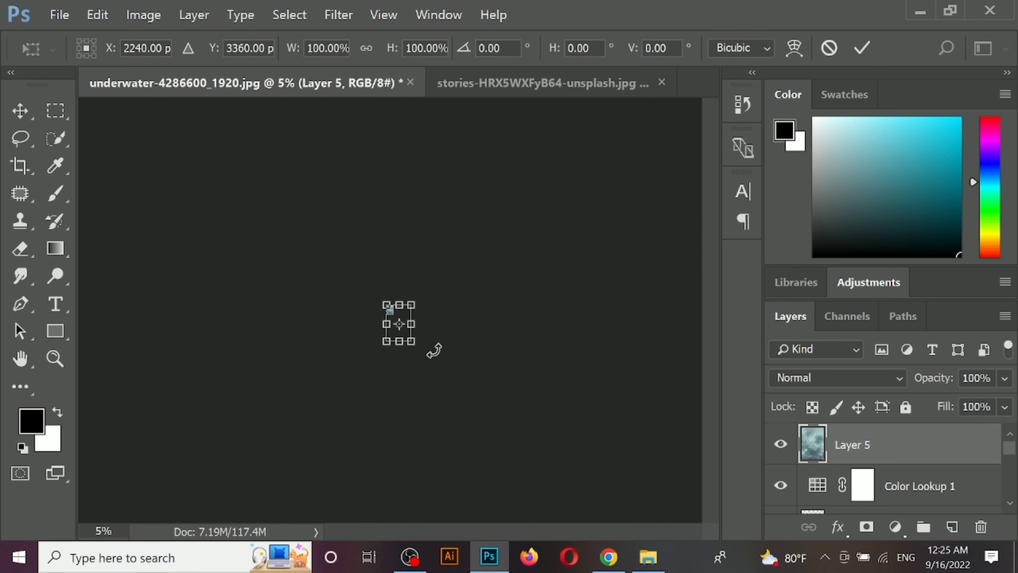
left_click_drag(491, 461, 405, 343)
scroll(404, 343, "up", 5)
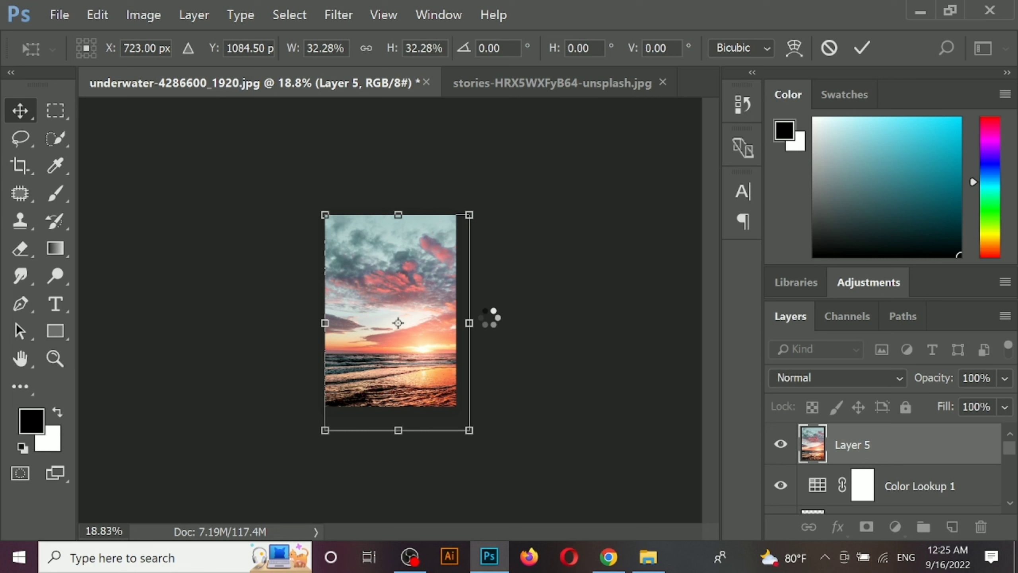
key("Return")
Step: Move the sunset layer down the layer stack until it sits behind the boy, directly below Layer 4
key("ctrl")
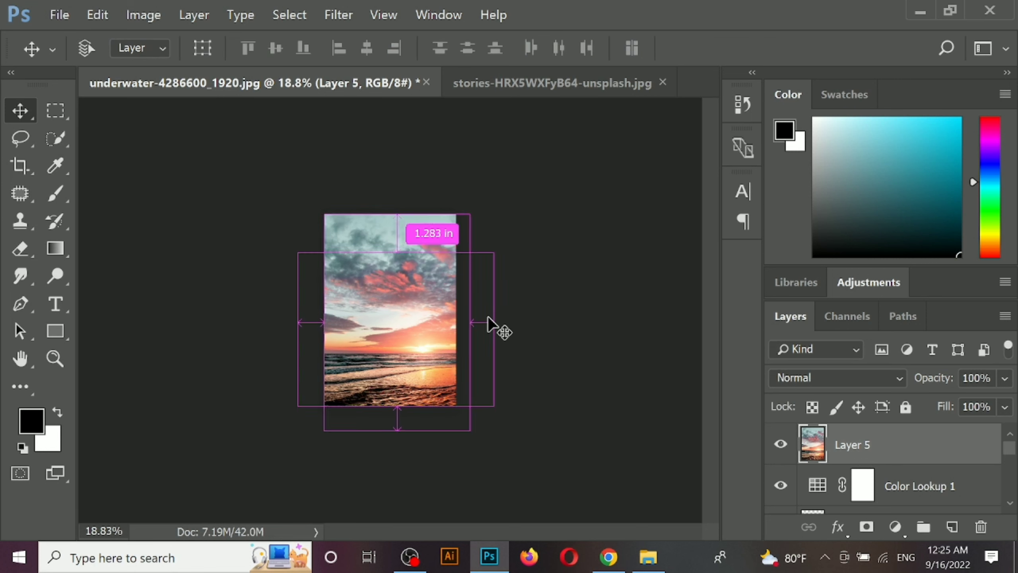
key("ctrl+bracketleft")
key("ctrl+bracketleft")
key("ctrl+bracketleft")
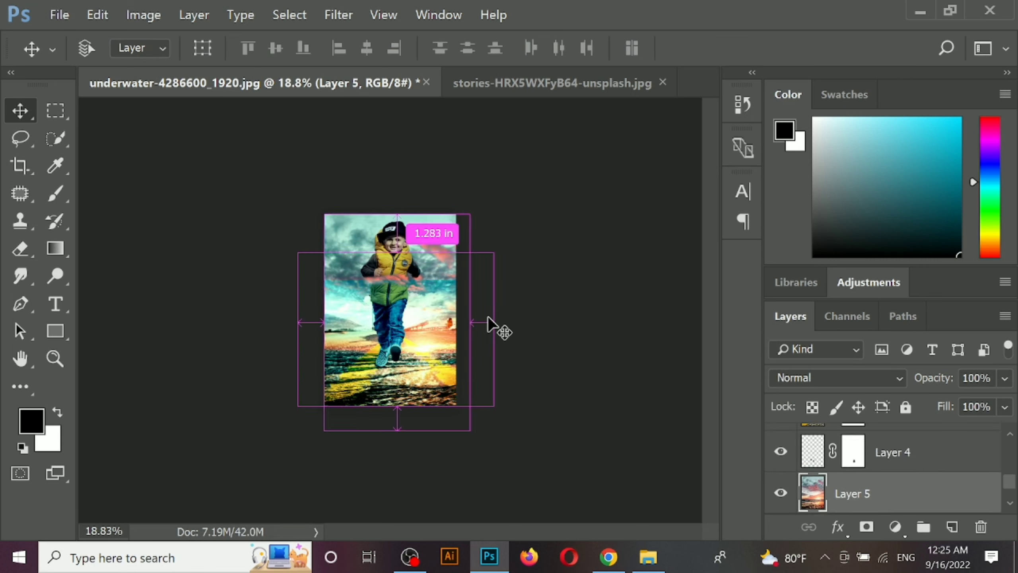
key("ctrl+bracketright")
key("ctrl+bracketright")
key("ctrl+bracketright")
key("ctrl+bracketright")
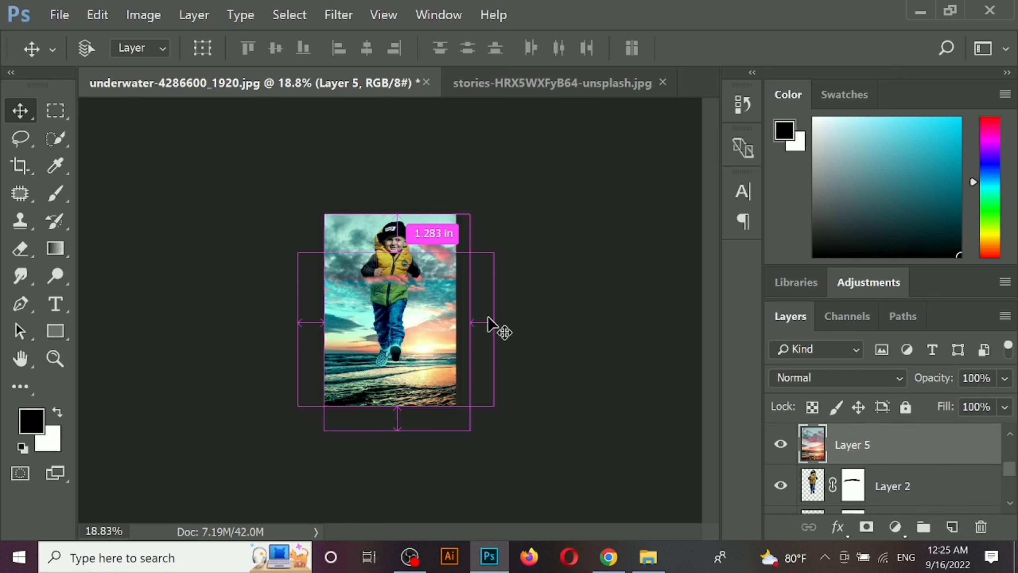
key("ctrl+bracketleft")
key("ctrl+bracketleft")
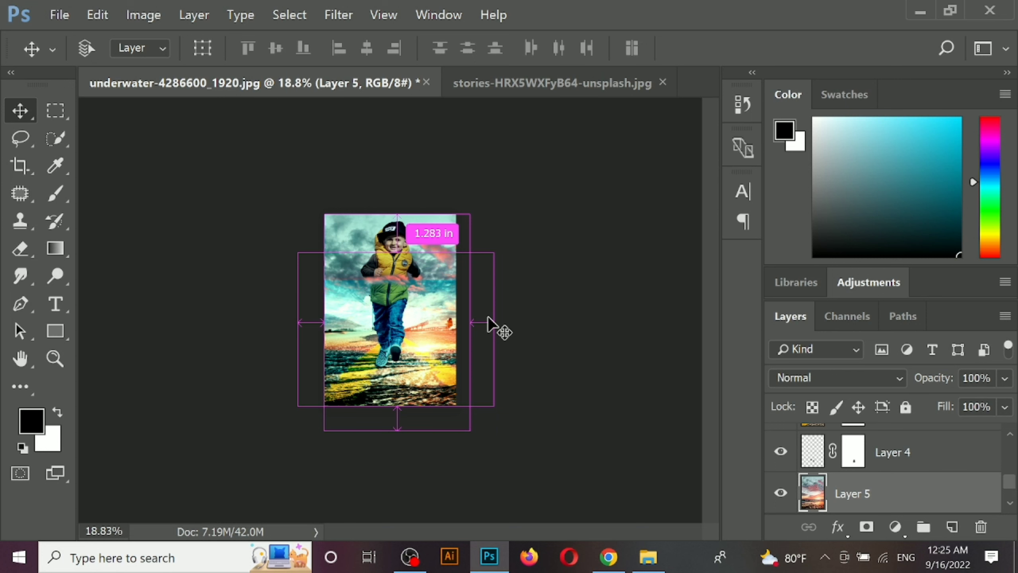
Step: Add a layer mask to the sunset layer and fade out its lower part with a vertical black-to-white gradient, keeping only the sky above the water
left_click(866, 527)
key("g")
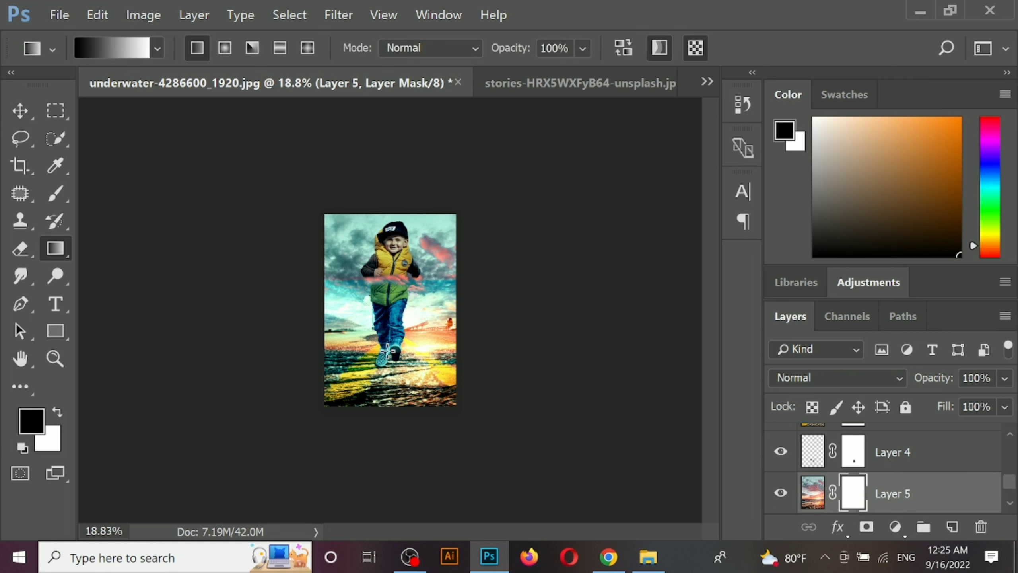
scroll(388, 351, "up", 2)
left_click_drag(399, 388, 403, 250)
left_click_drag(393, 295, 392, 209)
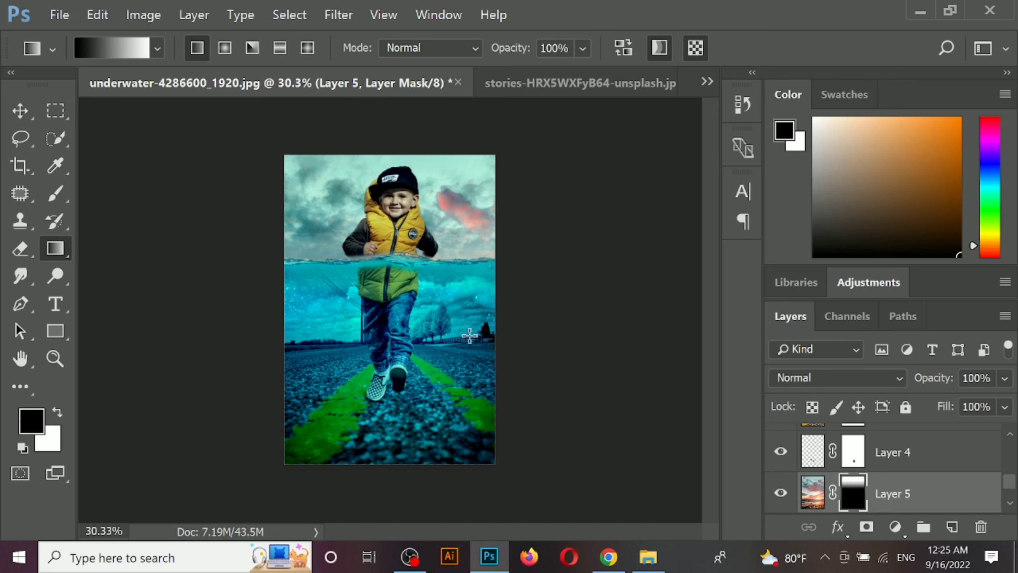
key("v")
scroll(537, 340, "up", 3)
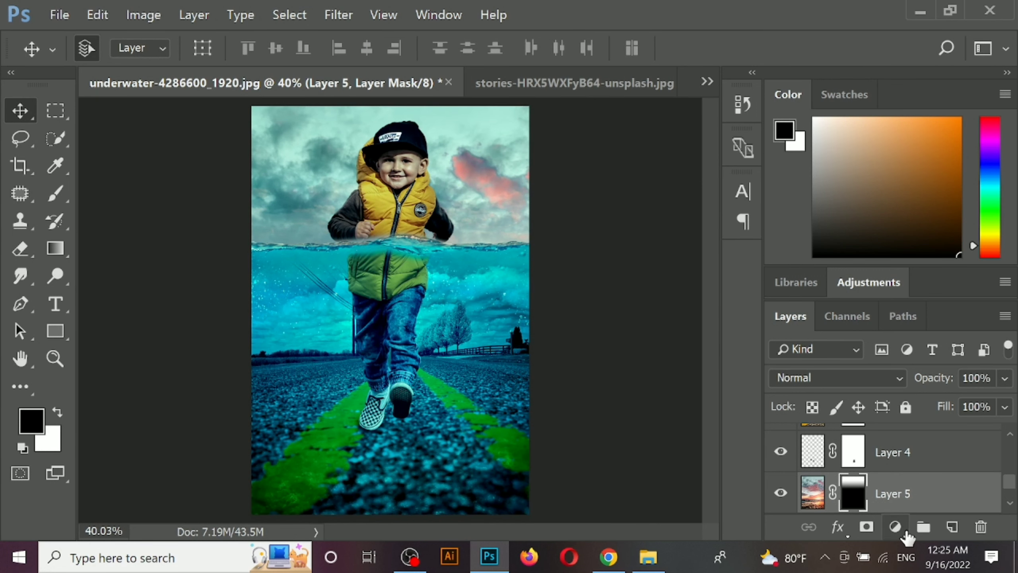
Step: Add a Hue/Saturation adjustment layer above the sunset layer with Hue +4, Saturation +2 and Lightness +2
left_click(895, 527)
left_click(934, 351)
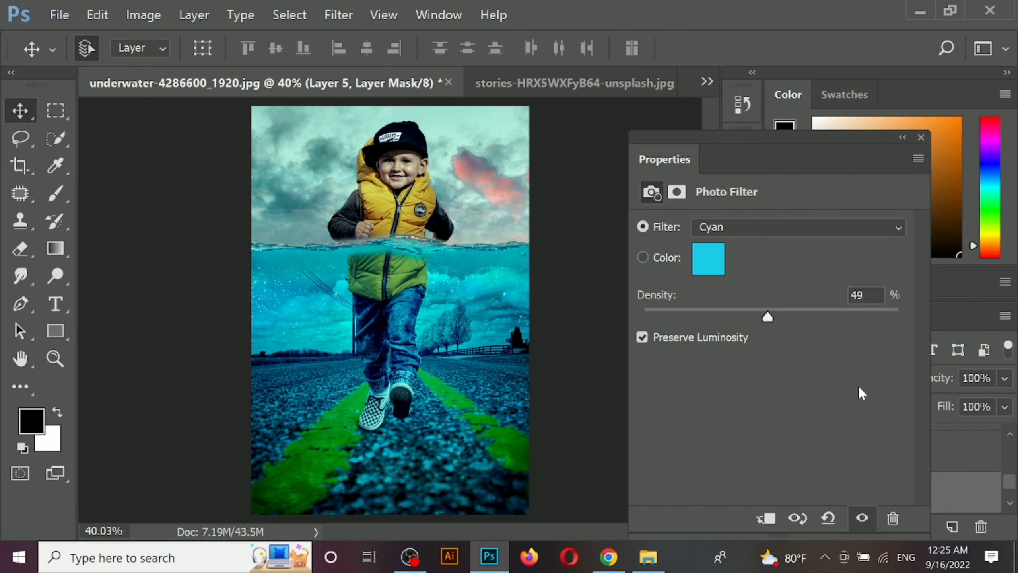
left_click_drag(772, 305, 783, 306)
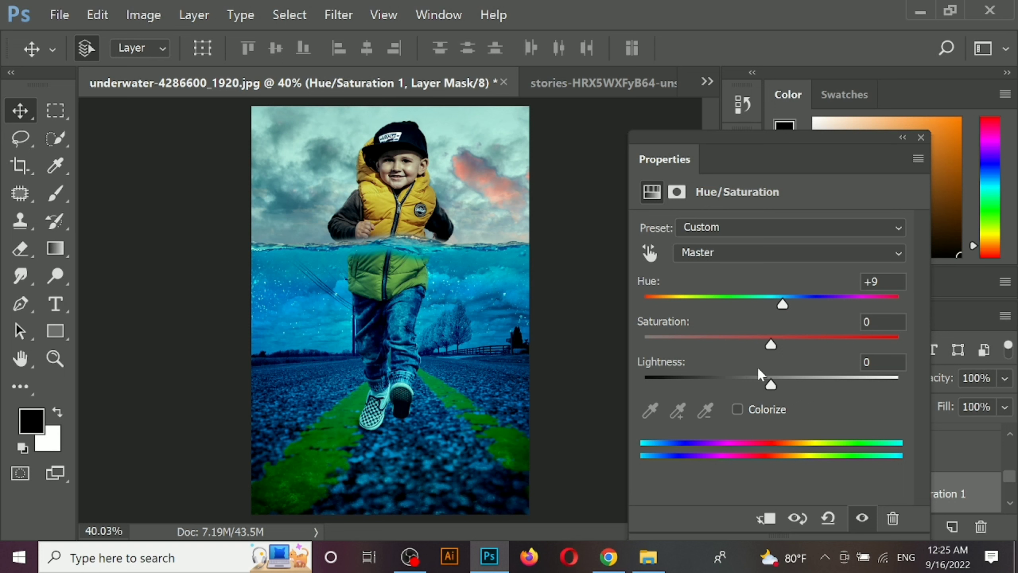
mouse_move(773, 347)
left_mouse_down()
mouse_move(789, 346)
mouse_move(748, 348)
mouse_move(774, 348)
left_mouse_up()
mouse_move(772, 385)
left_mouse_down()
mouse_move(784, 386)
mouse_move(763, 392)
mouse_move(775, 392)
left_mouse_up()
left_click_drag(783, 308, 780, 309)
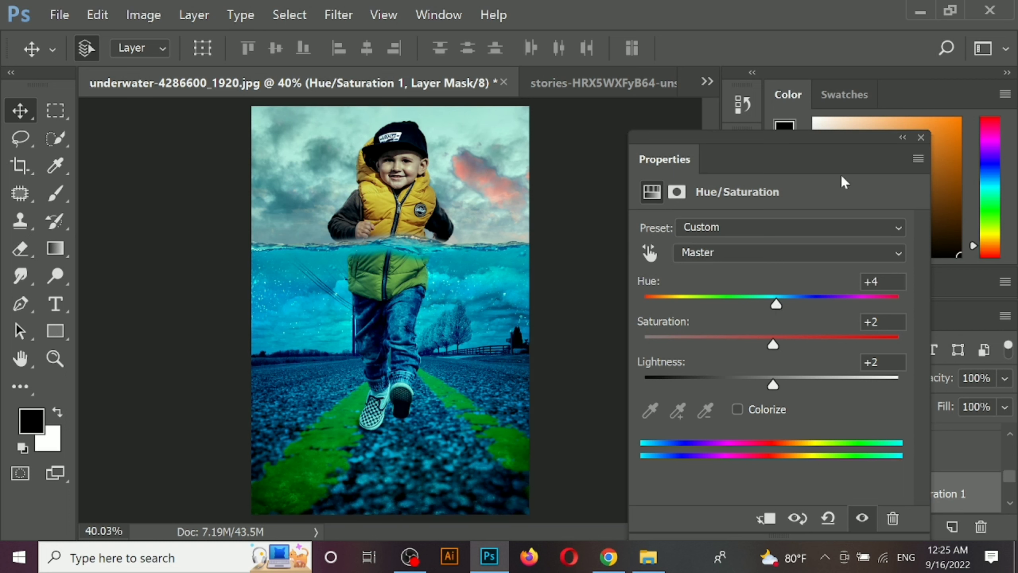
left_click(921, 139)
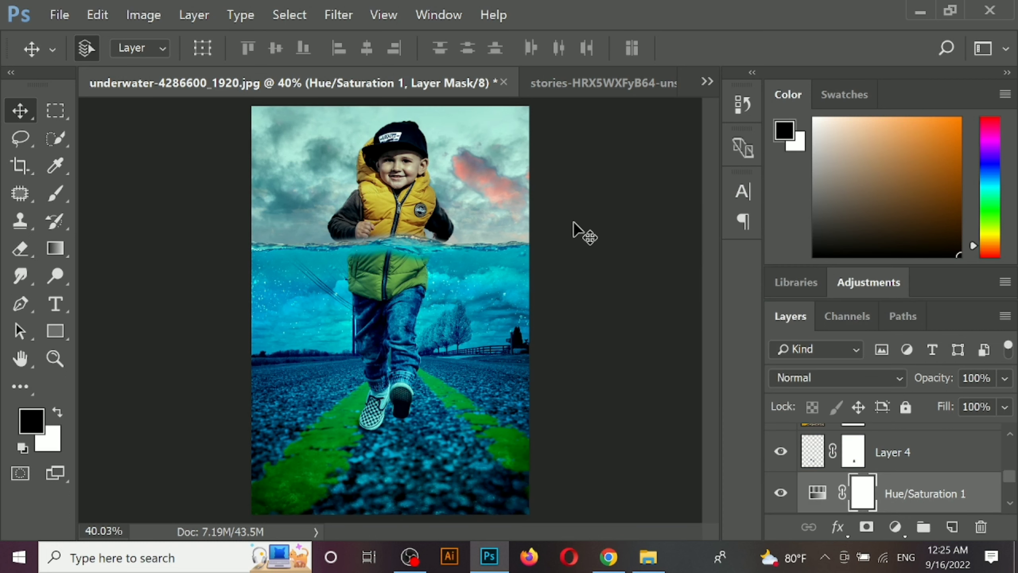
Step: Compare the composite with the sunset layer hidden and shown, and add a Vibrance adjustment above it with Vibrance +30 and Saturation -37
left_click(491, 162)
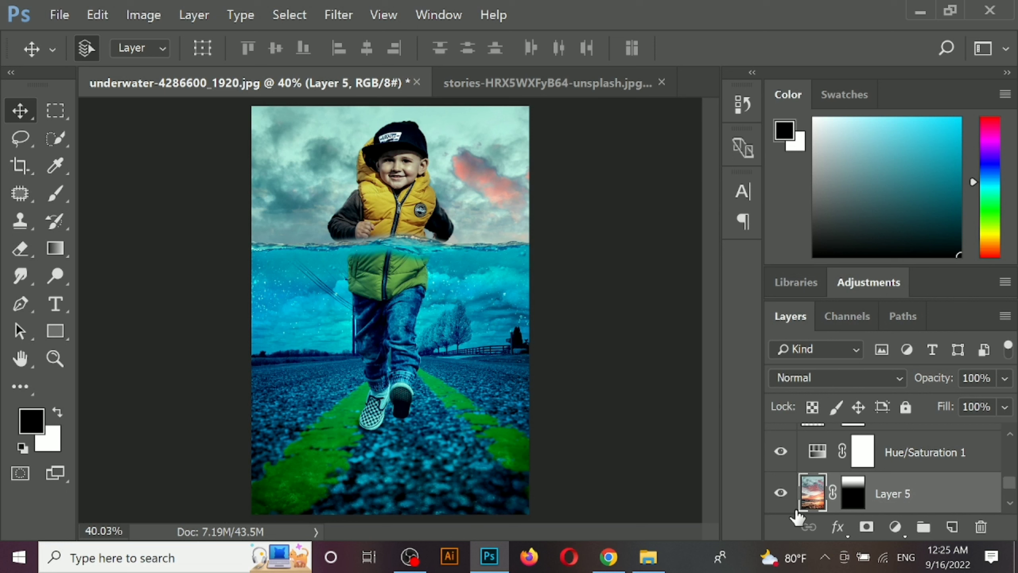
left_click(780, 492)
left_click(781, 492)
scroll(883, 497, "down", 1)
scroll(893, 491, "up", 3)
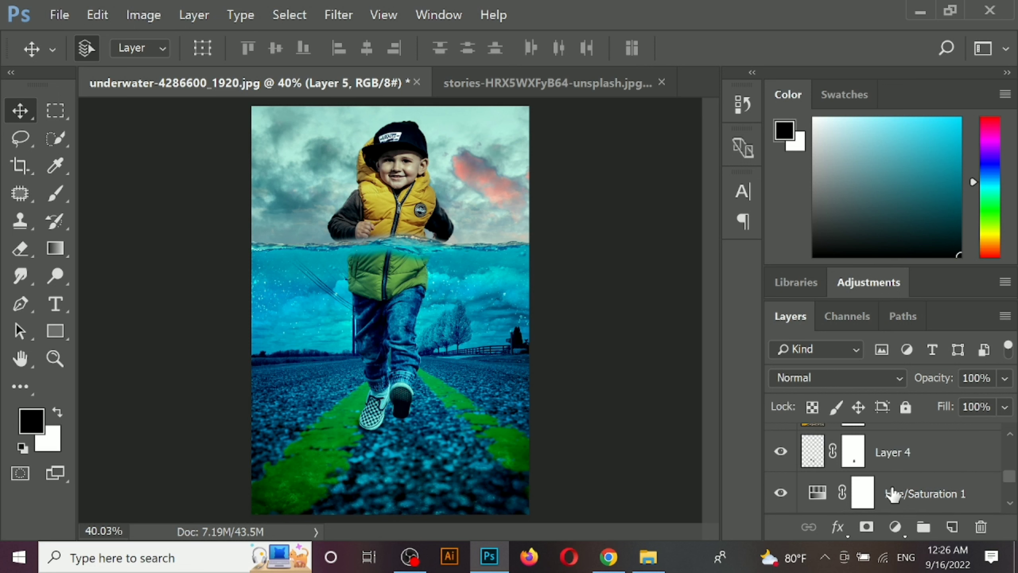
scroll(893, 495, "up", 4)
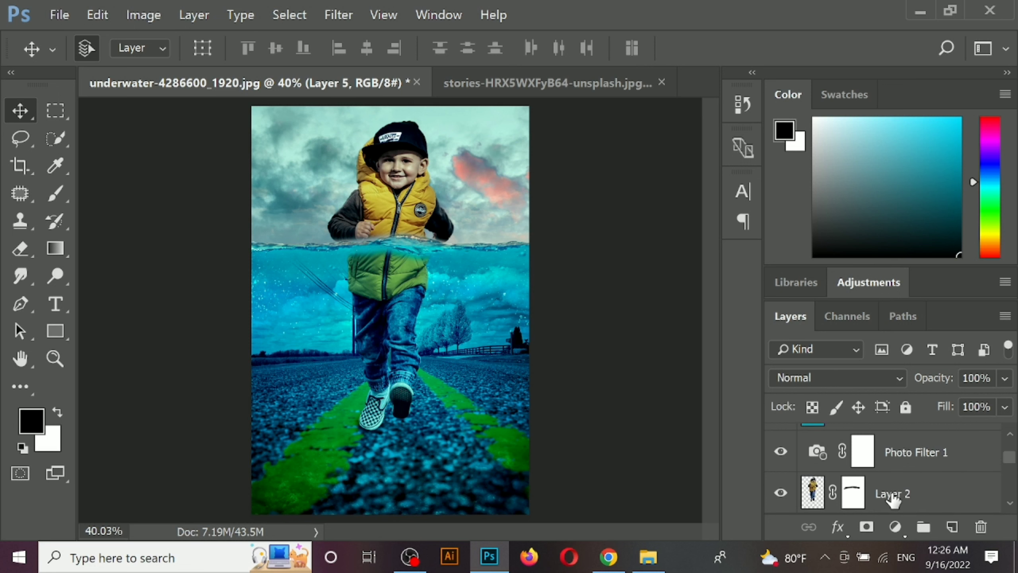
left_click(895, 526)
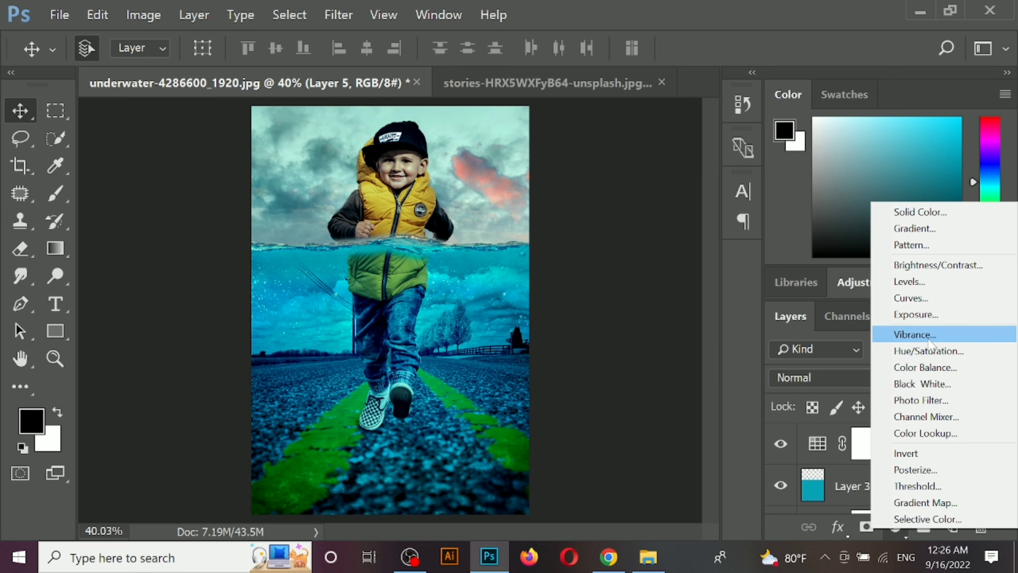
left_click(918, 334)
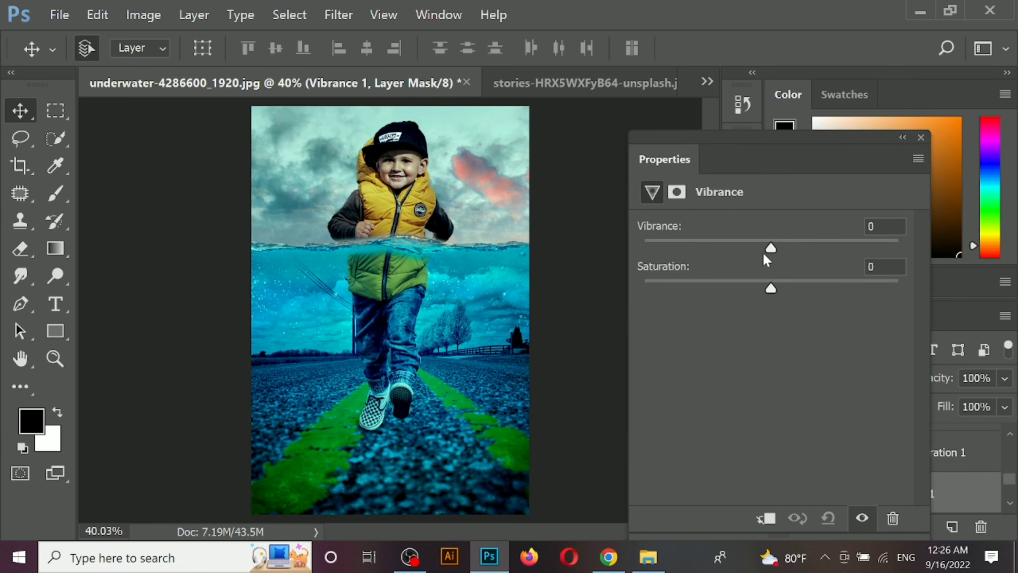
left_click_drag(767, 252, 810, 257)
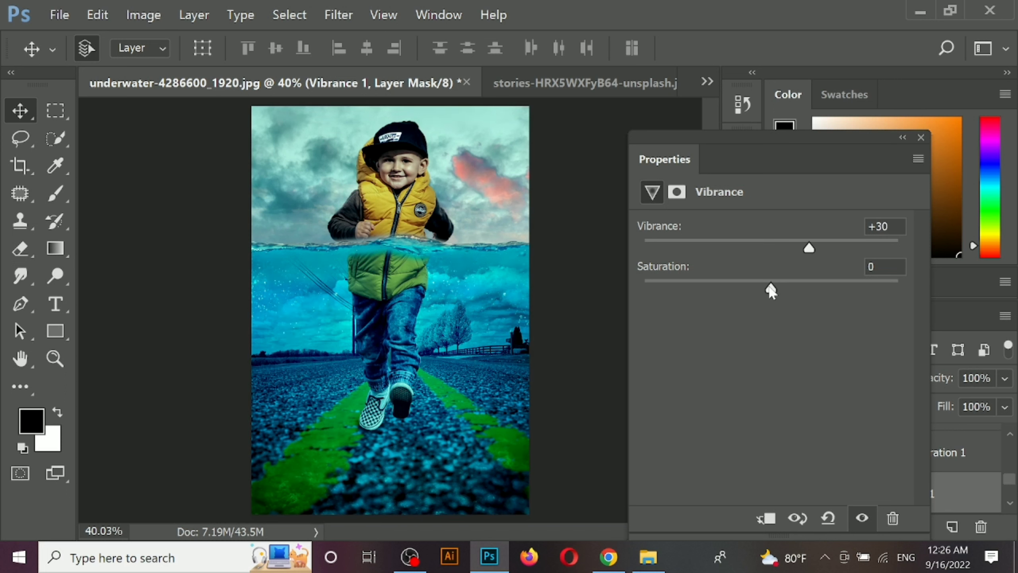
left_click_drag(771, 292, 726, 297)
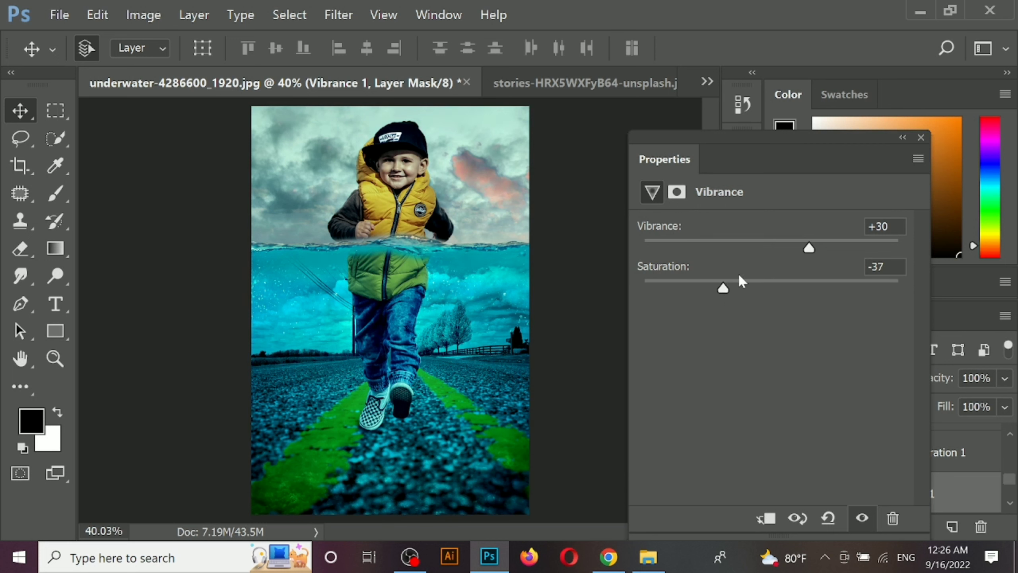
left_click(921, 137)
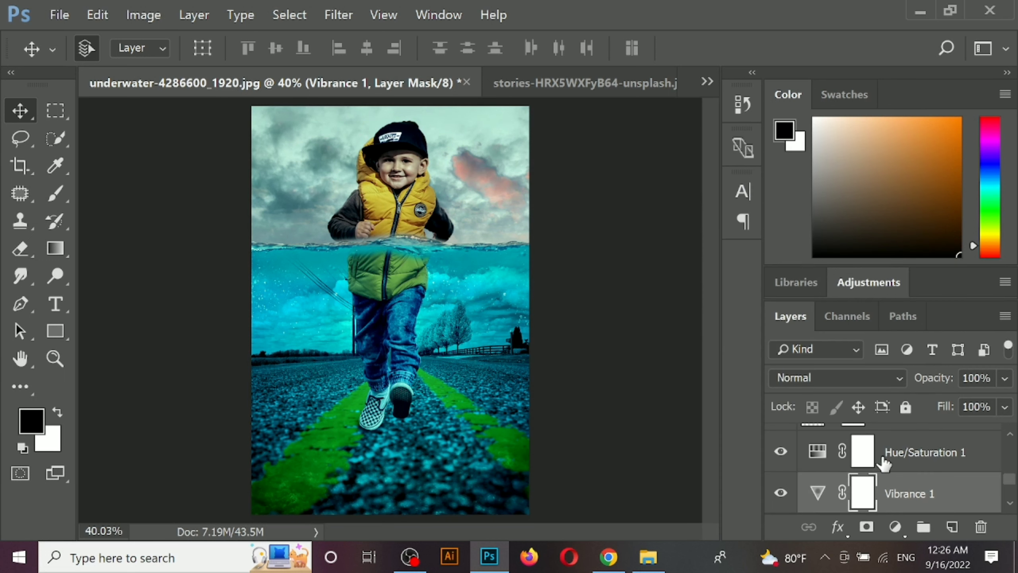
Step: Add a Color Lookup adjustment layer above the Vibrance layer, preview several 3D LUTs and choose DropBlues.3DL, leaving no layer selected
left_click(895, 527)
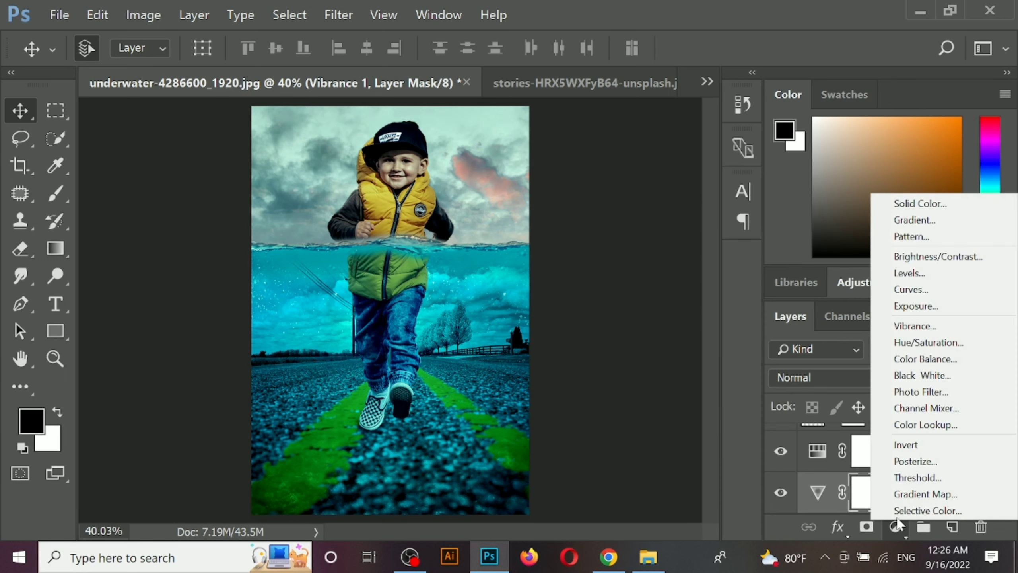
left_click(915, 424)
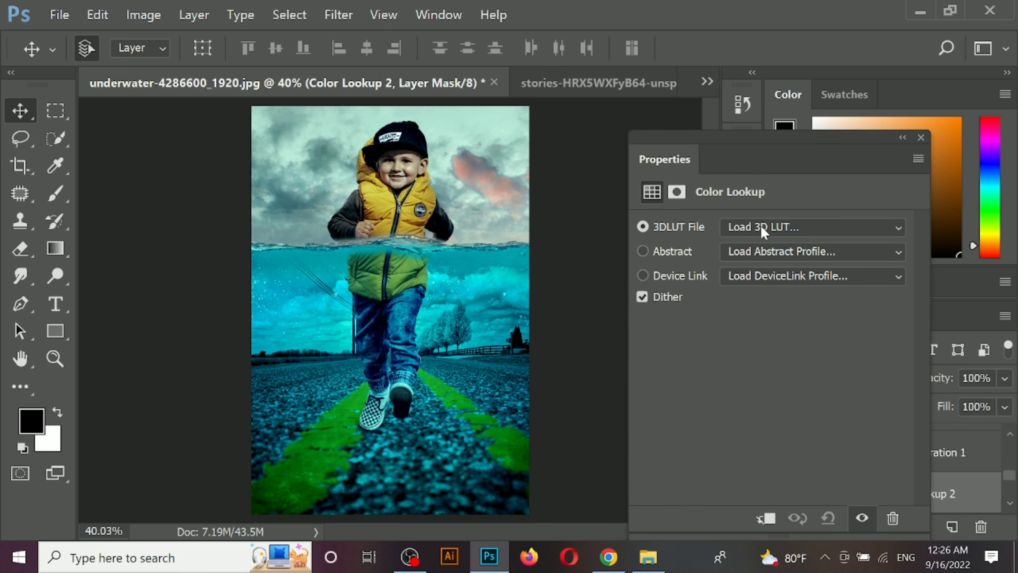
left_click(760, 227)
left_click(775, 312)
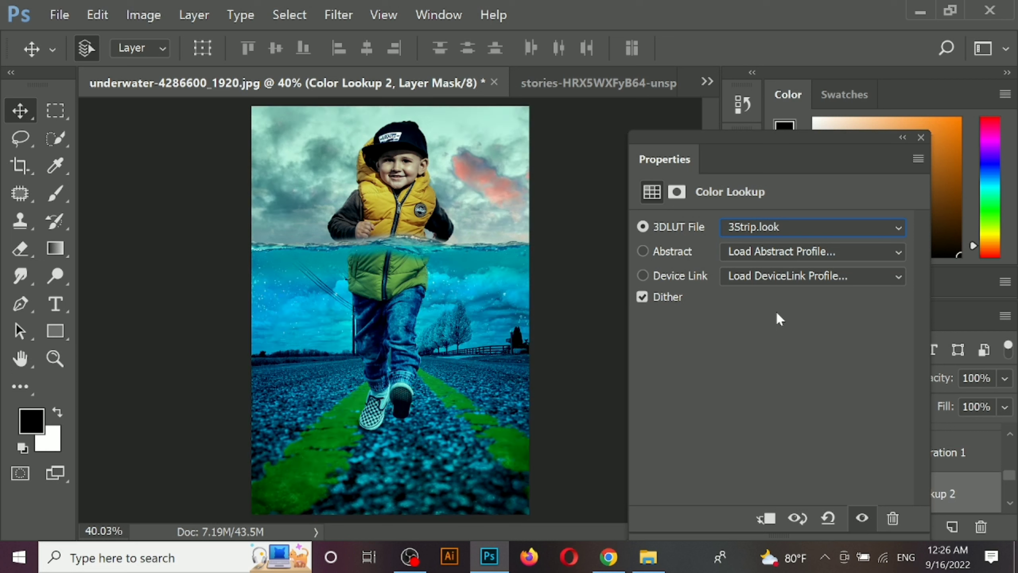
key("Down")
key("Down")
key("Down")
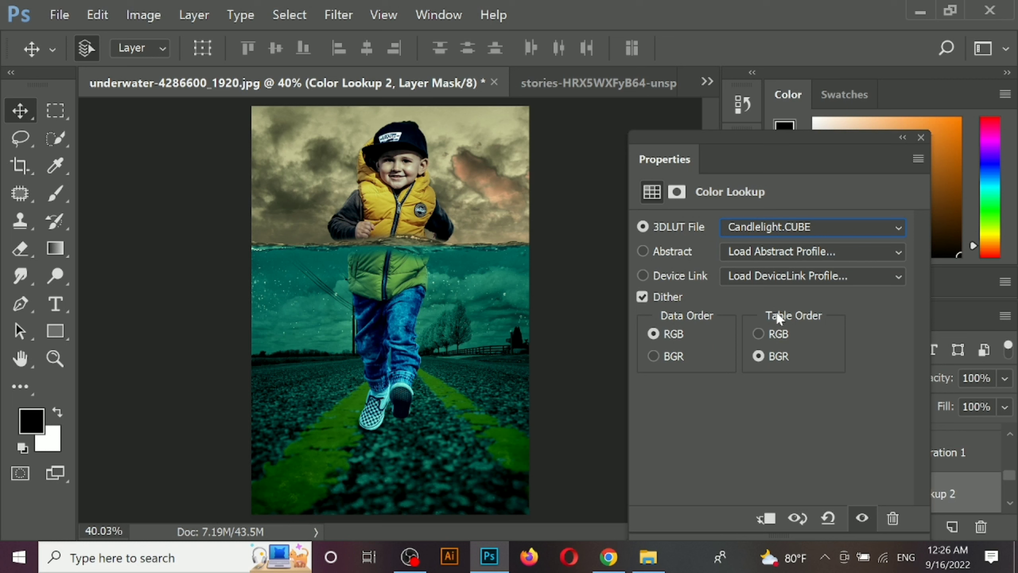
key("Down")
key("Down")
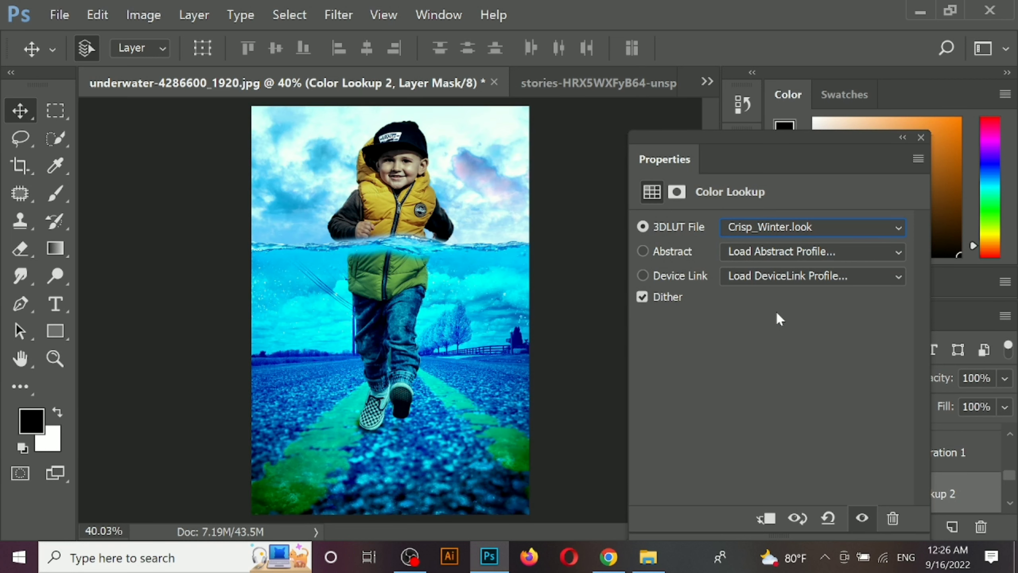
key("Down")
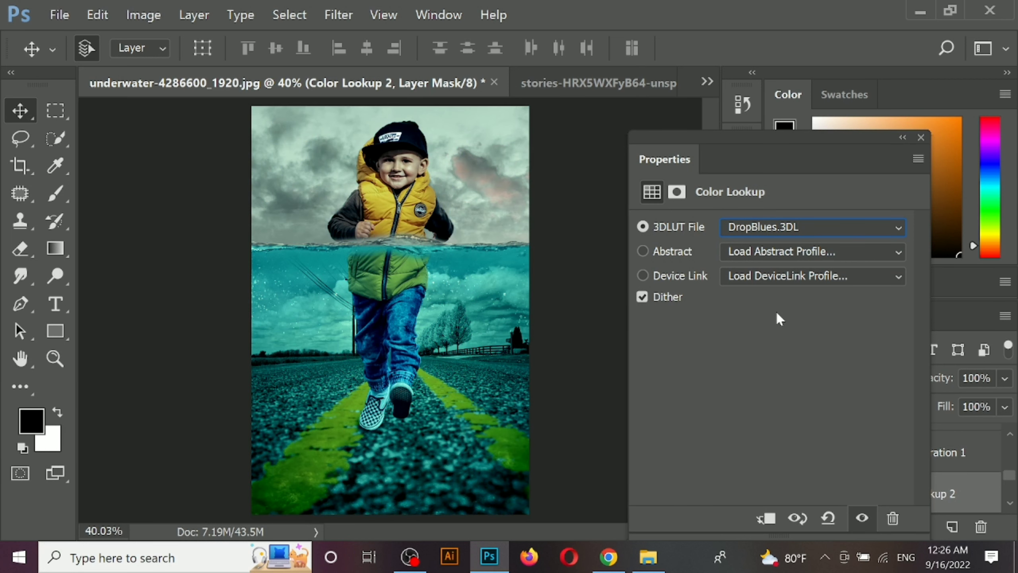
key("Down")
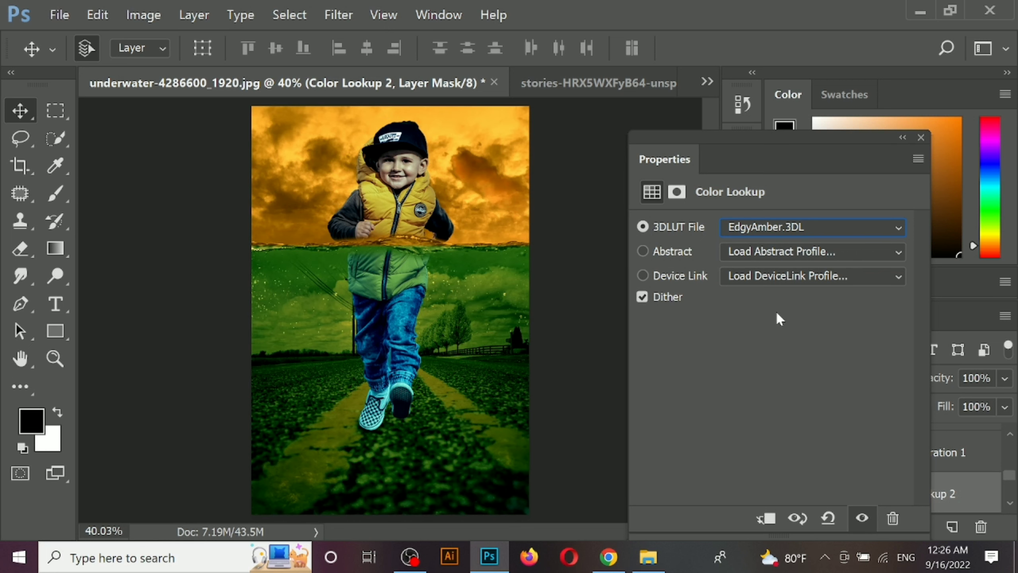
key("Up")
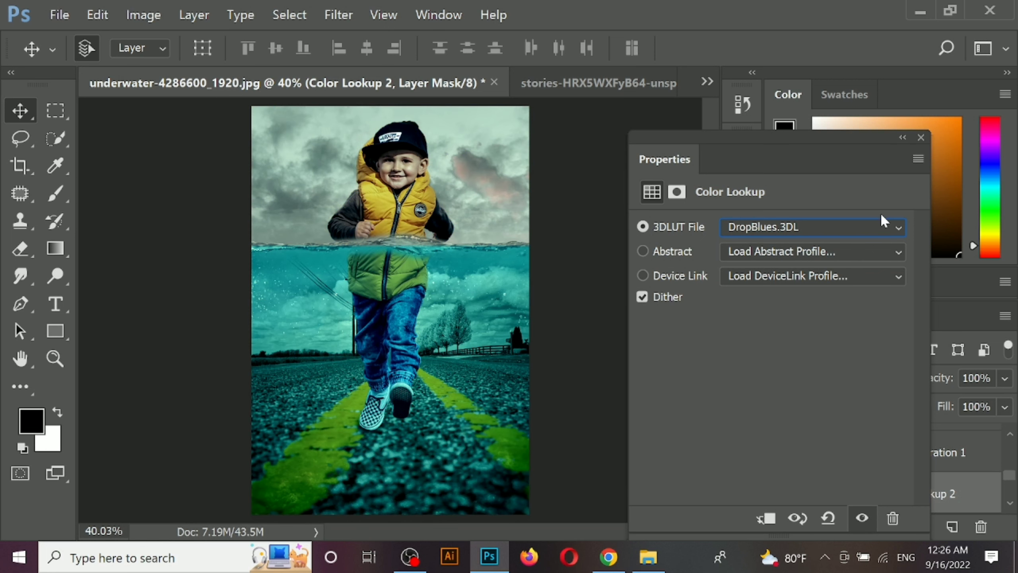
left_click(921, 137)
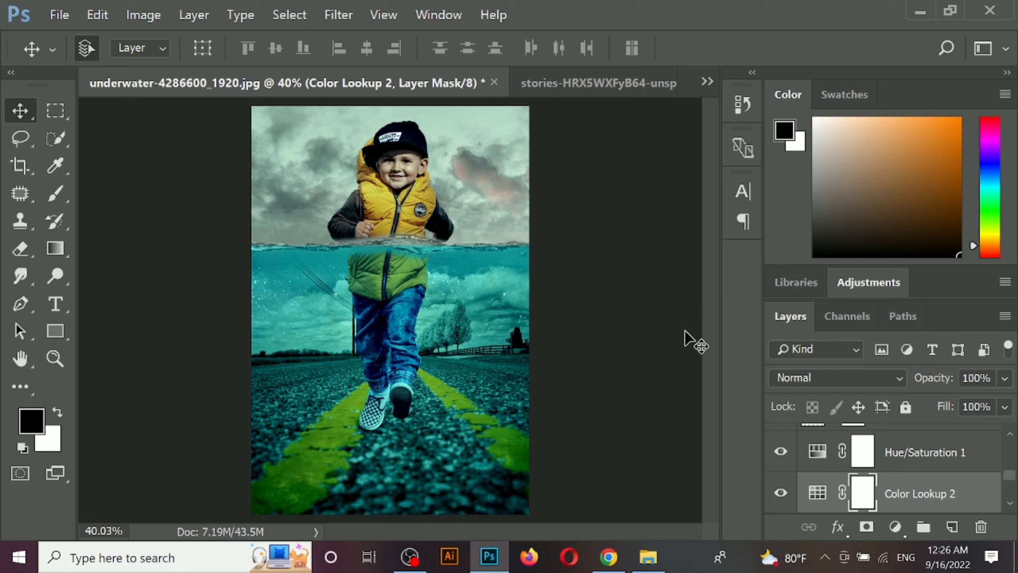
left_click(661, 350)
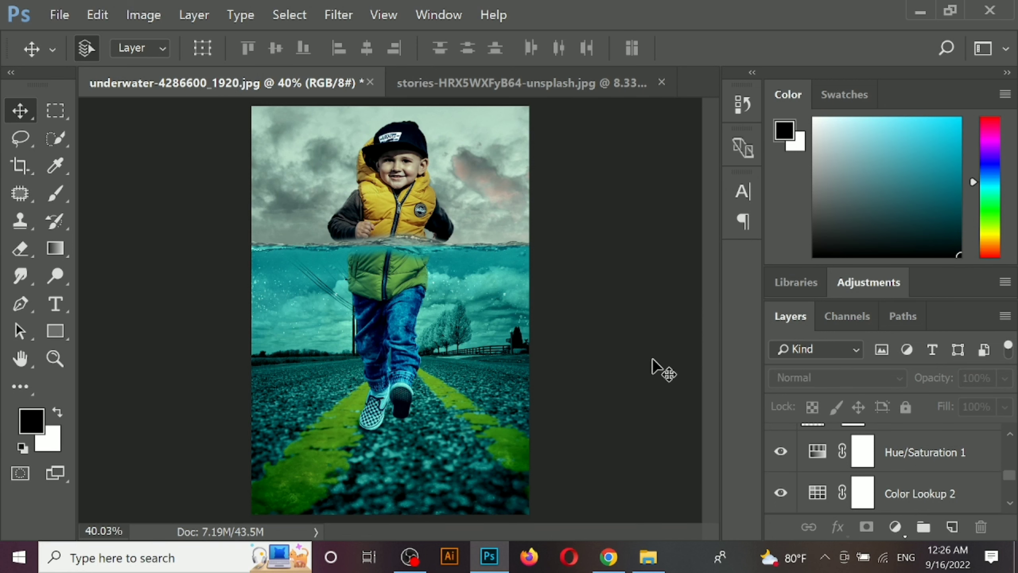
Step: Select the sunset sky layer and compare the composite with that layer hidden and shown, leaving it visible
left_click(488, 199)
left_click(780, 492)
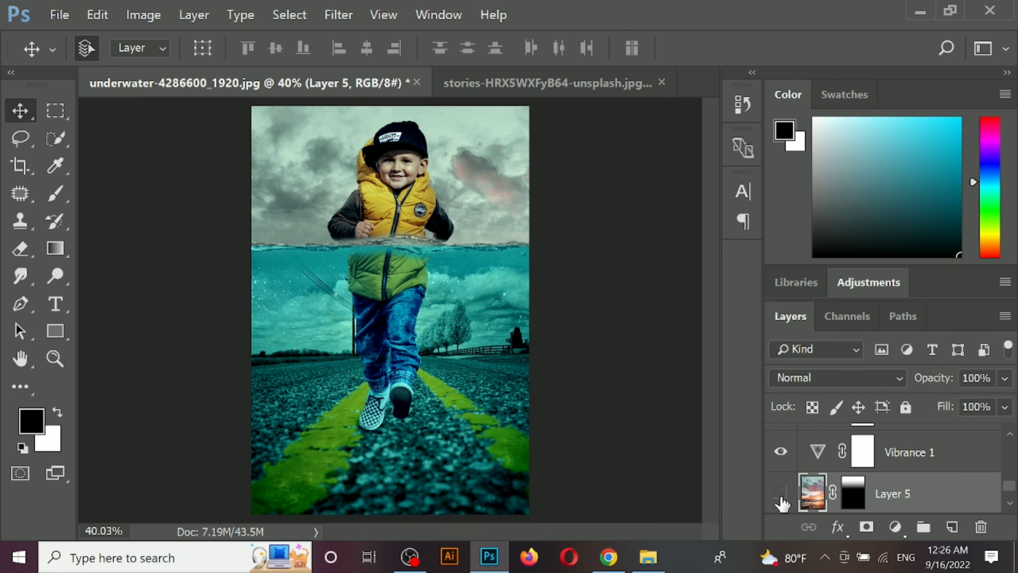
left_click(780, 492)
left_click(780, 492)
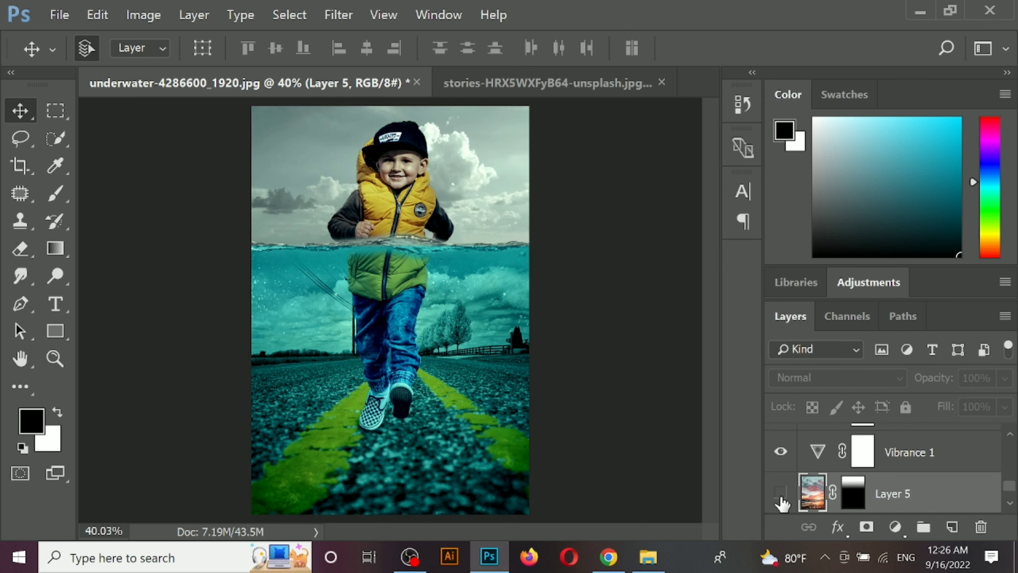
left_click(780, 492)
Step: Apply a Hue/Saturation adjustment directly to the sunset layer with Hue -15 and Saturation -32, leaving no layer selected
key("ctrl+u")
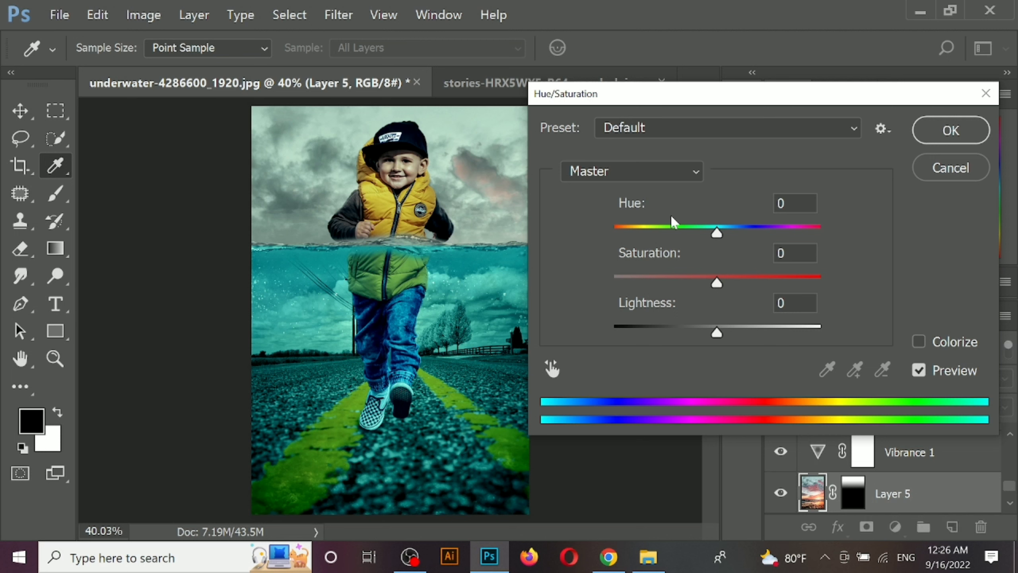
left_click_drag(717, 237, 731, 242)
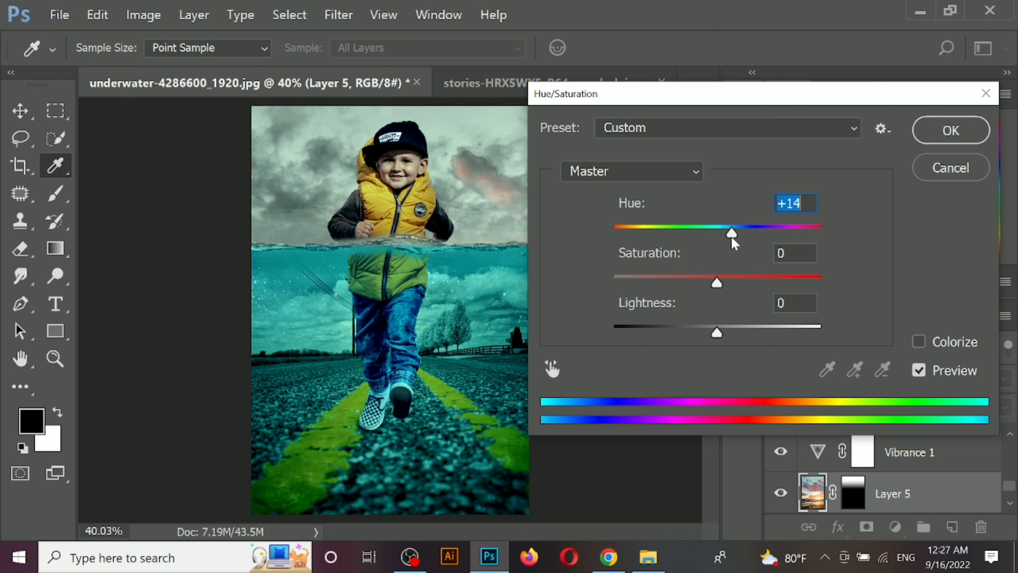
left_click_drag(716, 284, 685, 285)
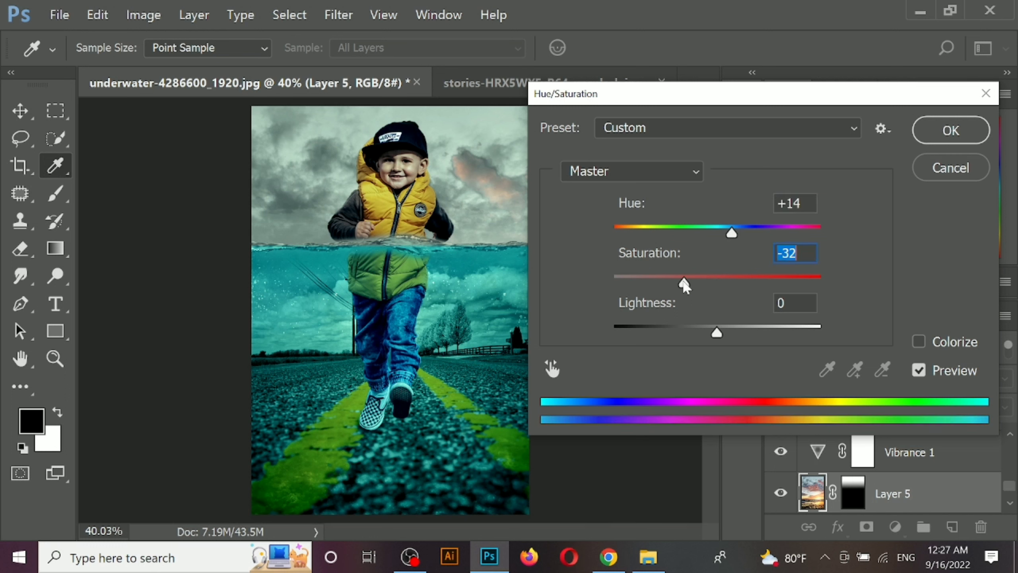
left_click_drag(736, 237, 701, 230)
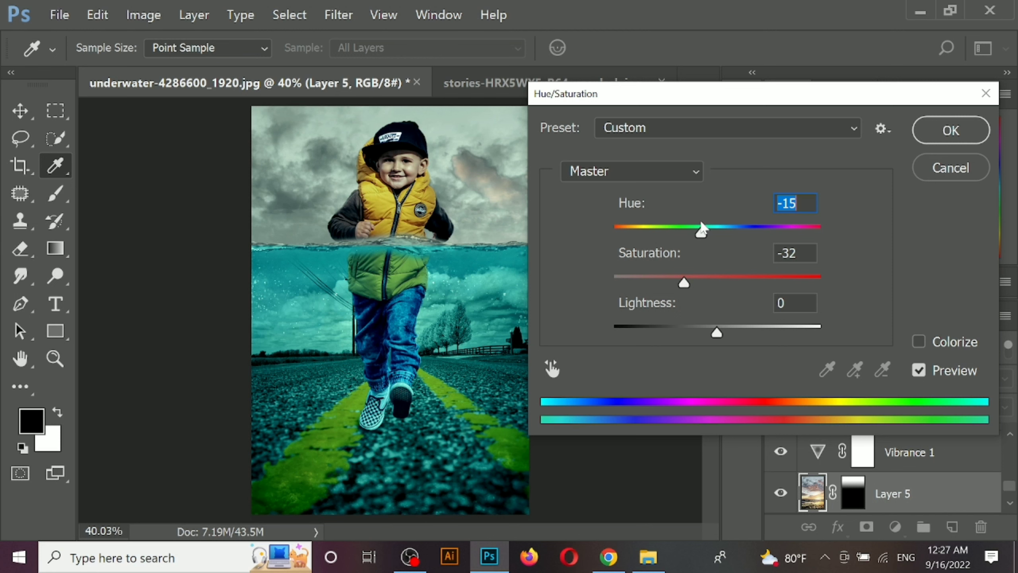
left_click(951, 130)
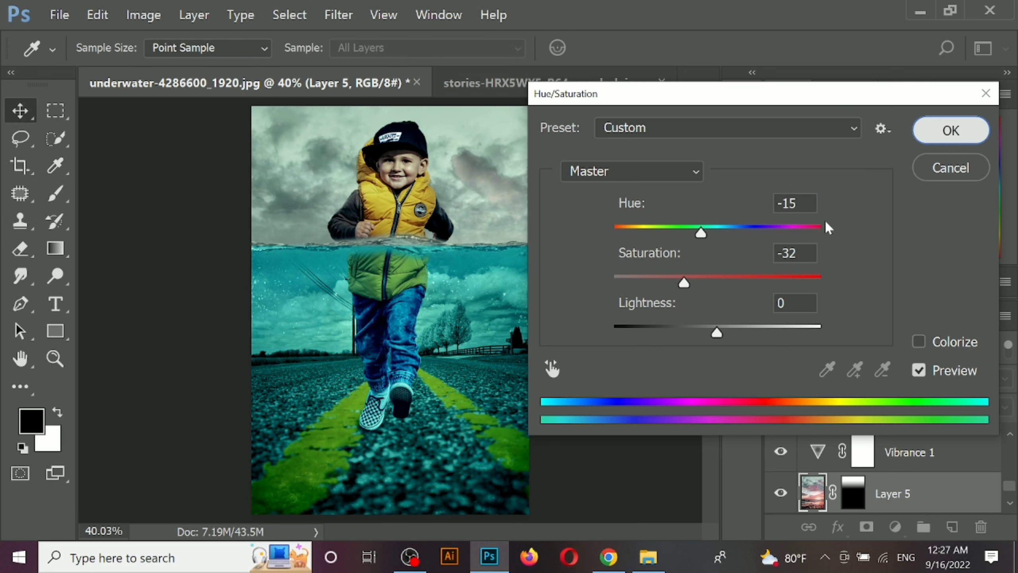
left_click(657, 359)
Step: Select the boy's layer and darken its midtones slightly with an RGB Curves adjustment, using a point at input 121, output 110
scroll(693, 367, "down", 4)
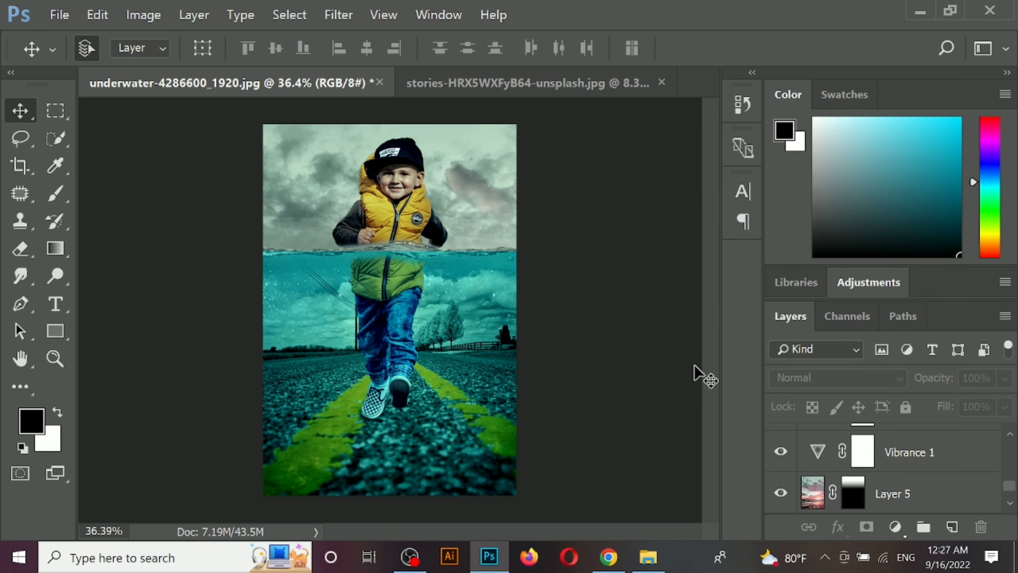
scroll(649, 375, "up", 2)
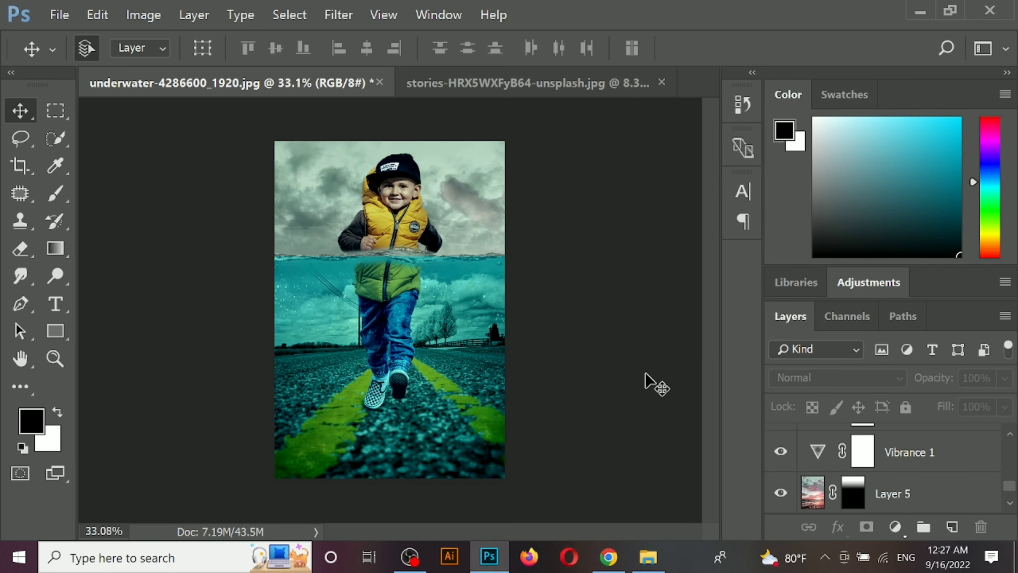
scroll(459, 251, "up", 3)
scroll(459, 251, "down", 2)
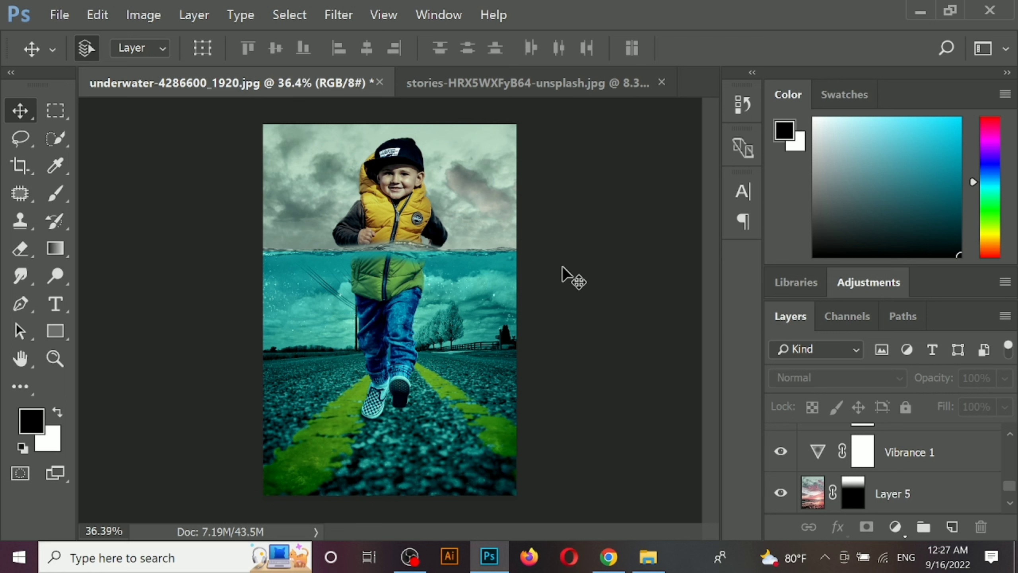
left_click(411, 194)
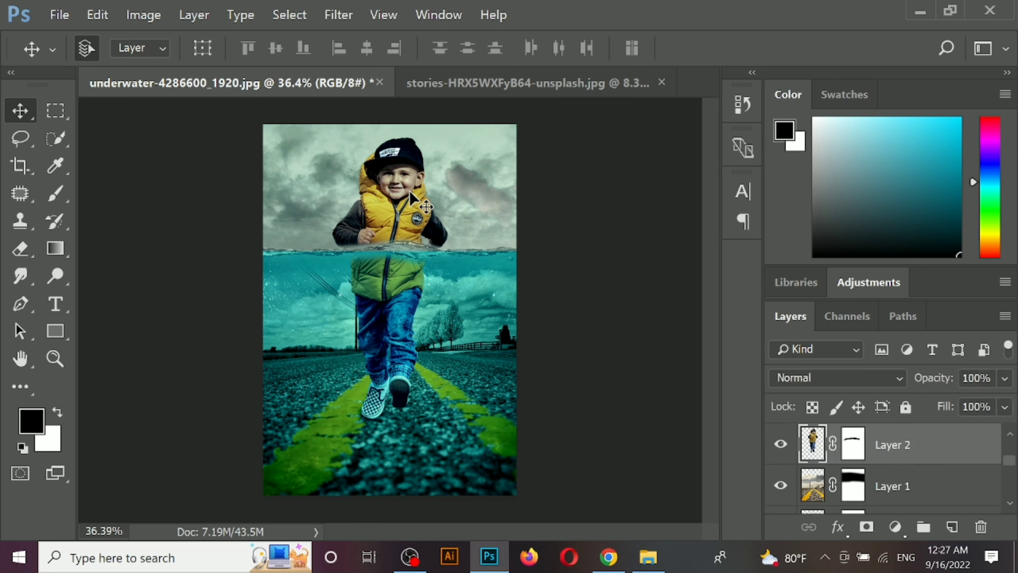
key("ctrl+m")
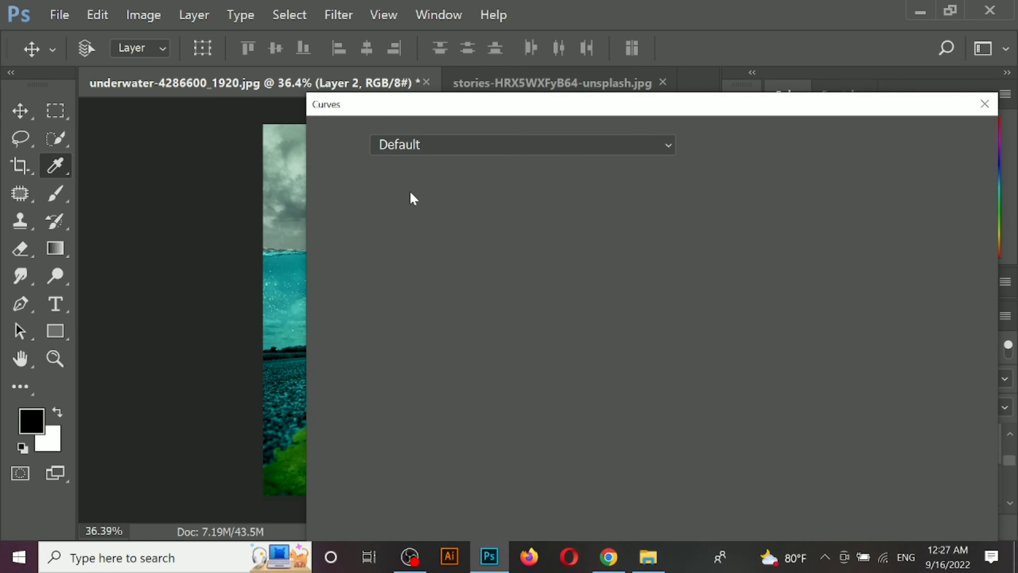
left_click_drag(471, 95, 619, 89)
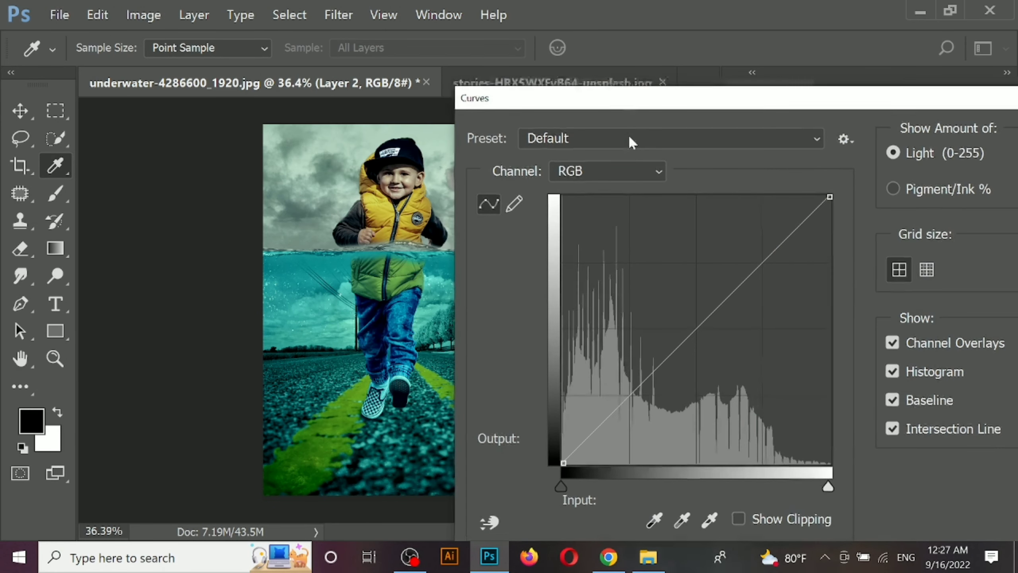
left_click(689, 348)
left_click_drag(689, 348, 690, 348)
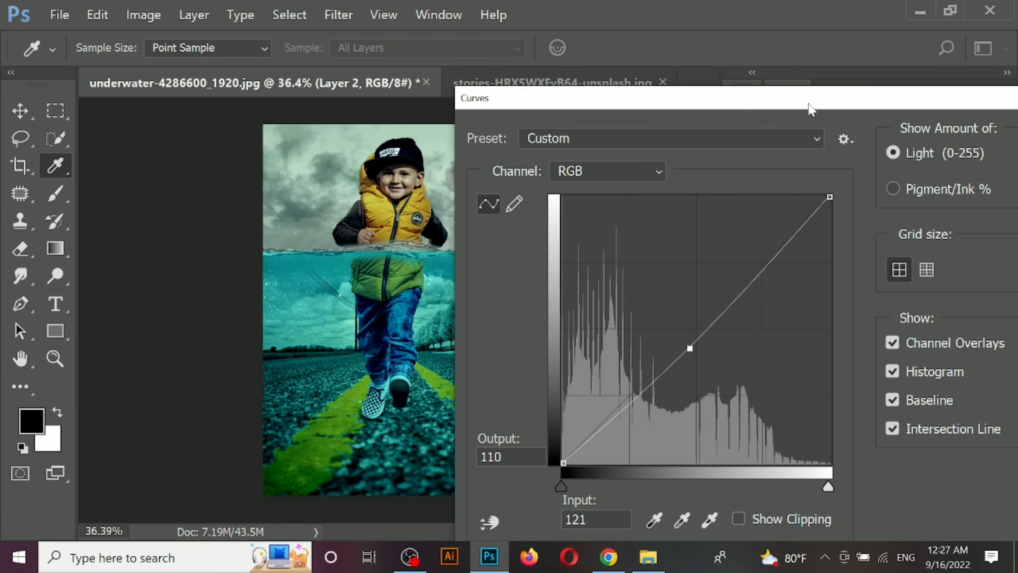
left_click_drag(809, 108, 578, 115)
key("Return")
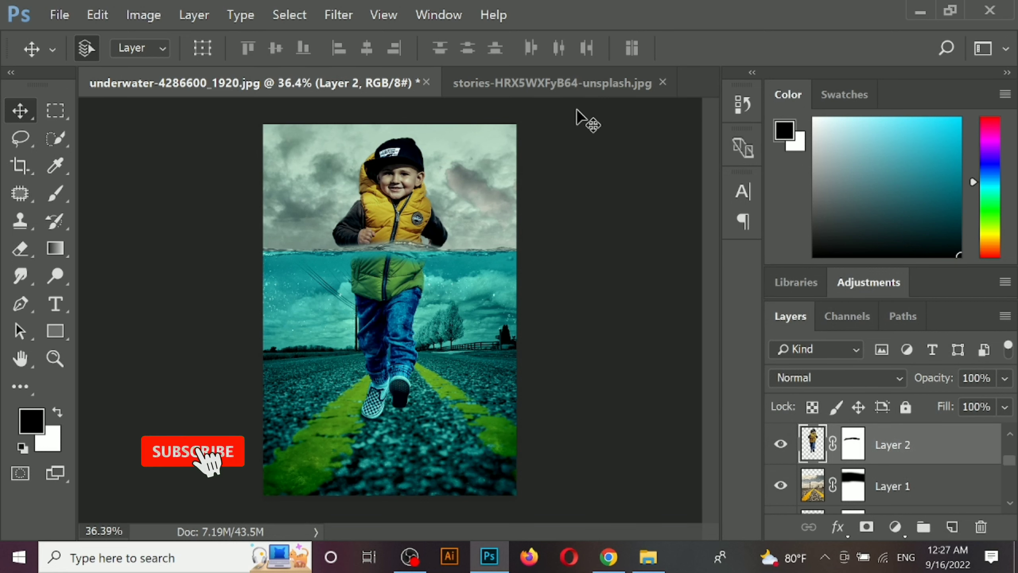
Step: Review the composite in full-screen mode on a black background without the interface, enlarged to nearly fill the screen height
key("f")
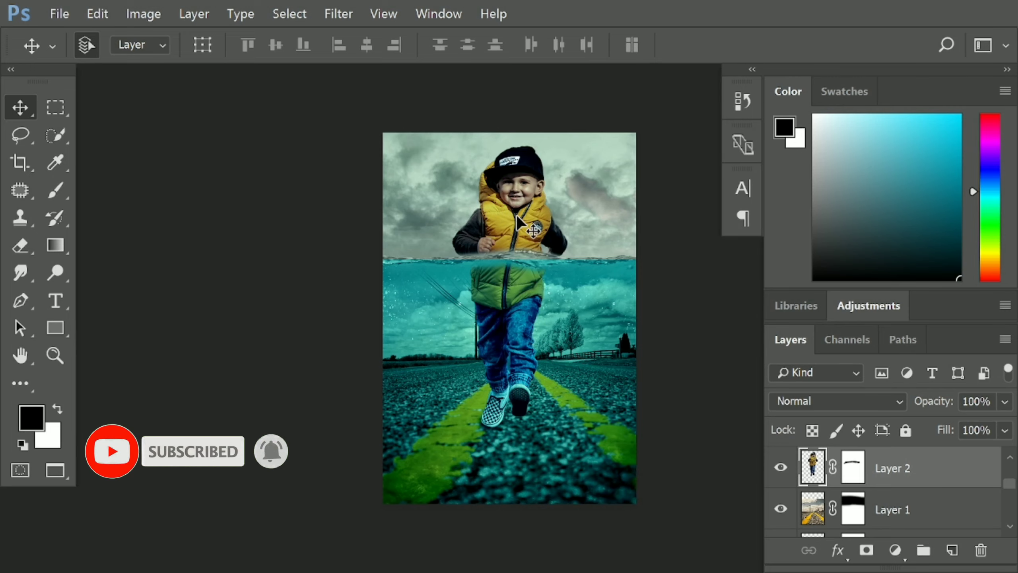
key("f")
key("f")
key("ctrl+plus")
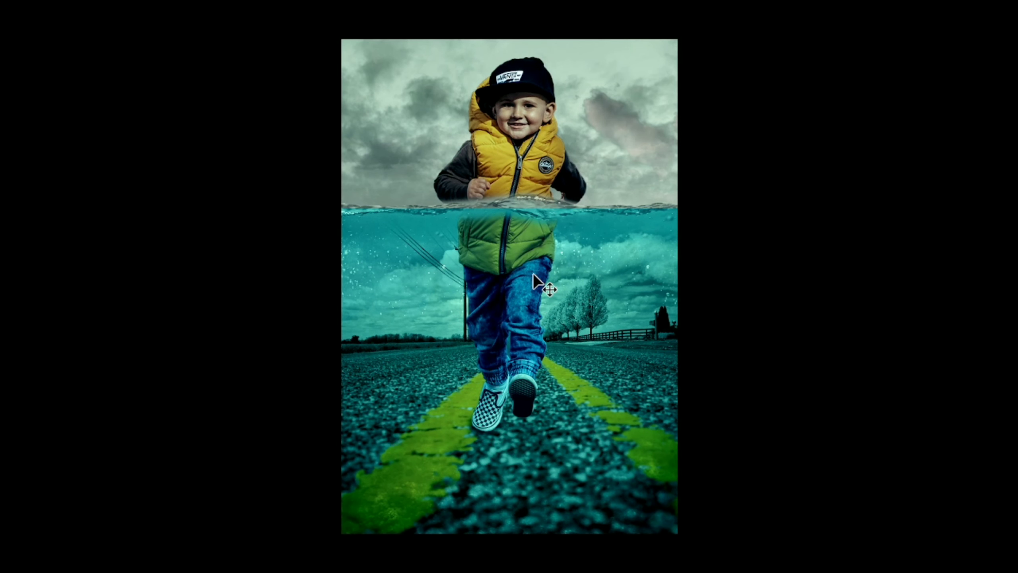
key("ctrl")
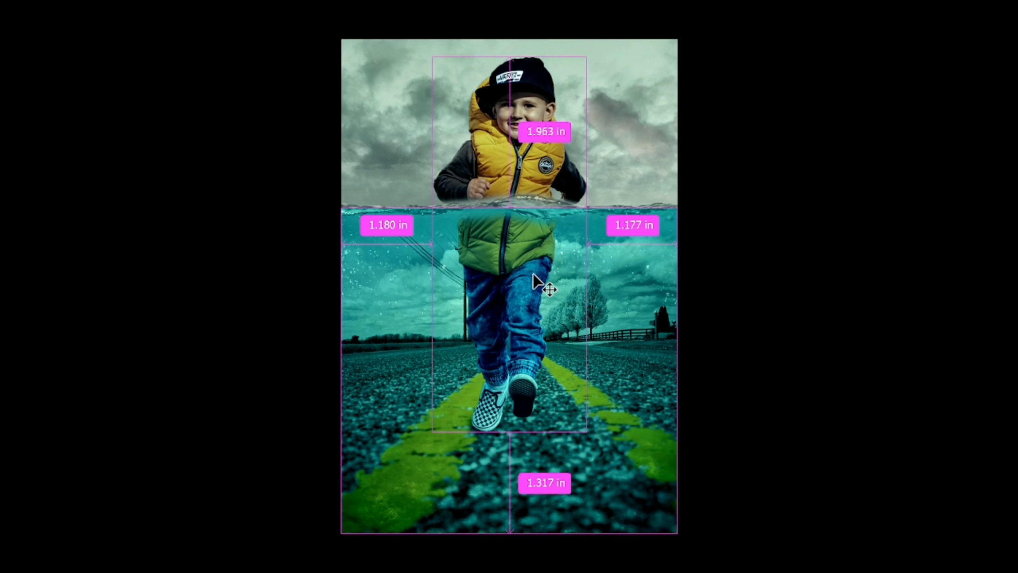